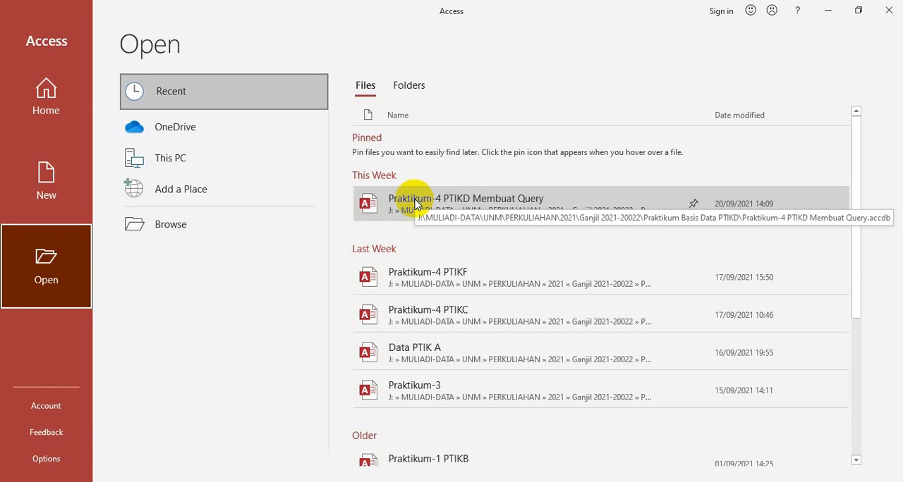
Open the recent database Praktikum-4 PTIKD Membuat Query with its content enabled, and open QUERY KENDARAAN-1
left_click(415, 204)
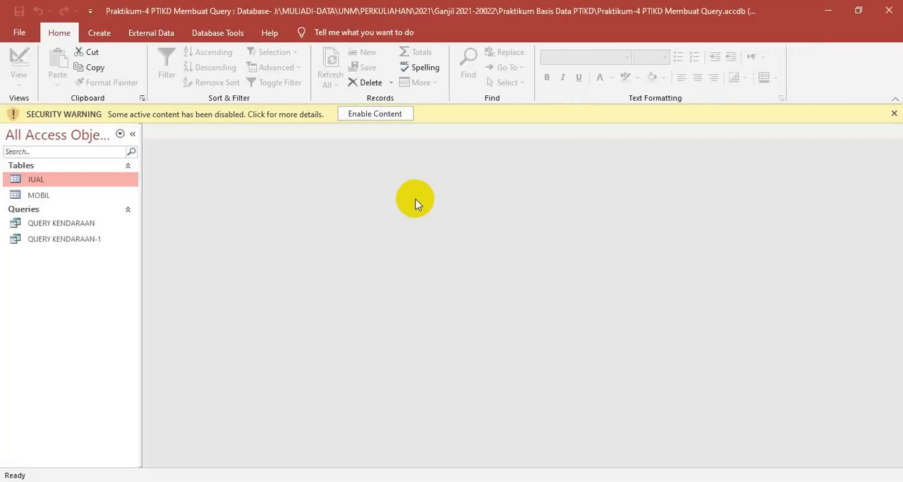
left_click(395, 114)
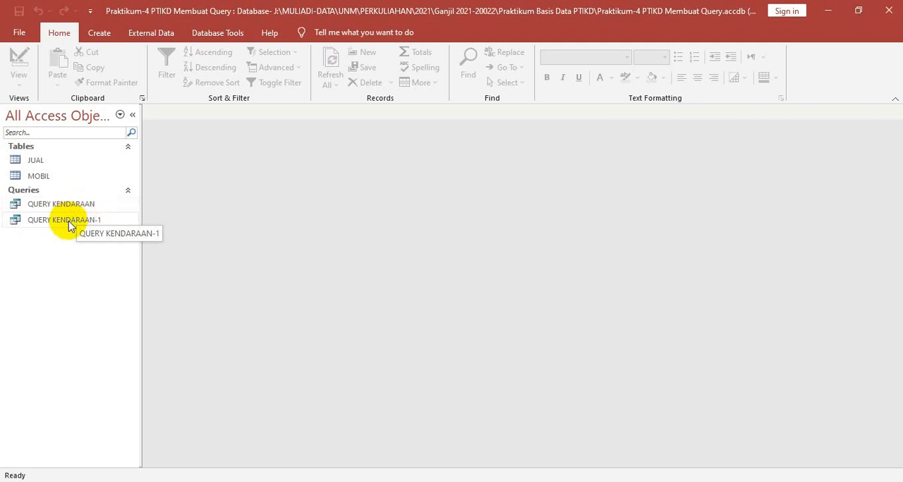
left_click(68, 223)
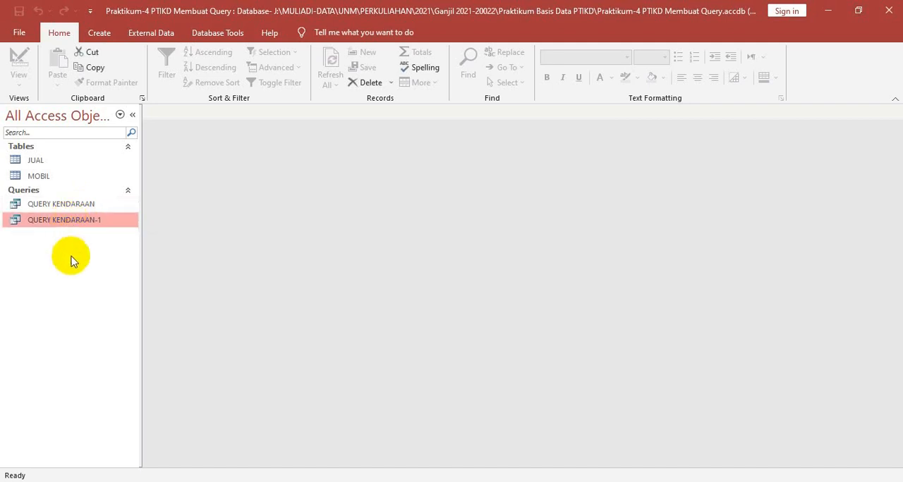
double_click(55, 220)
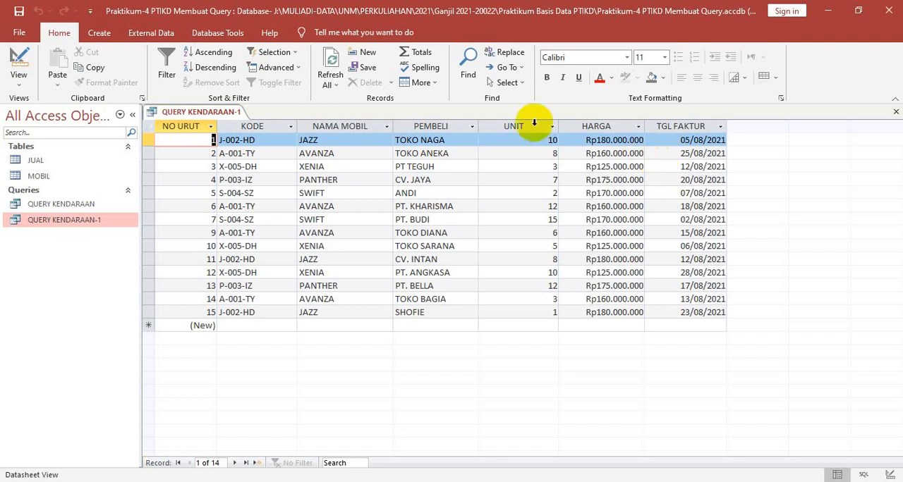
Delete the HARGA column from QUERY KENDARAAN-1 in Design view and display the query in Datasheet view
right_click(204, 117)
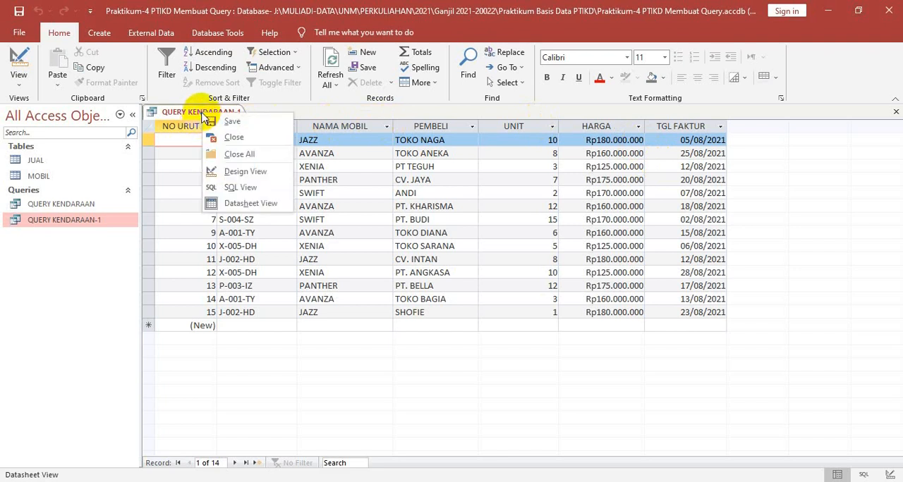
left_click(246, 173)
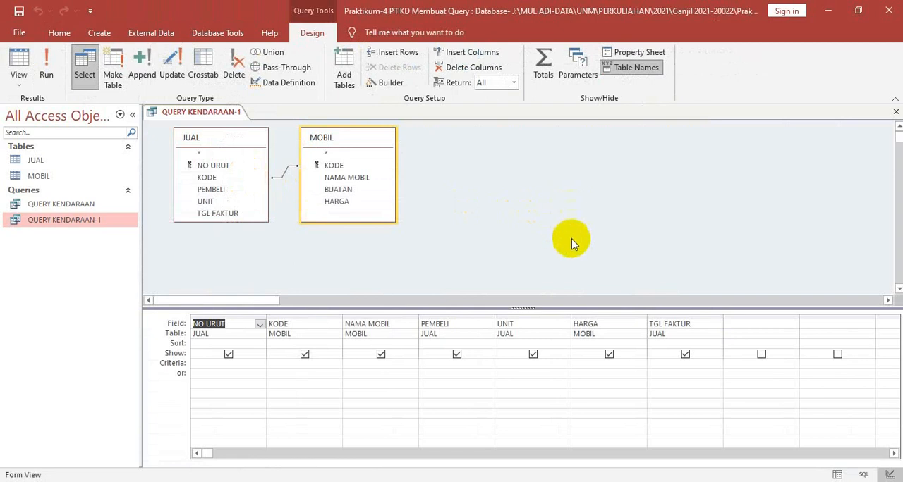
left_click(592, 314)
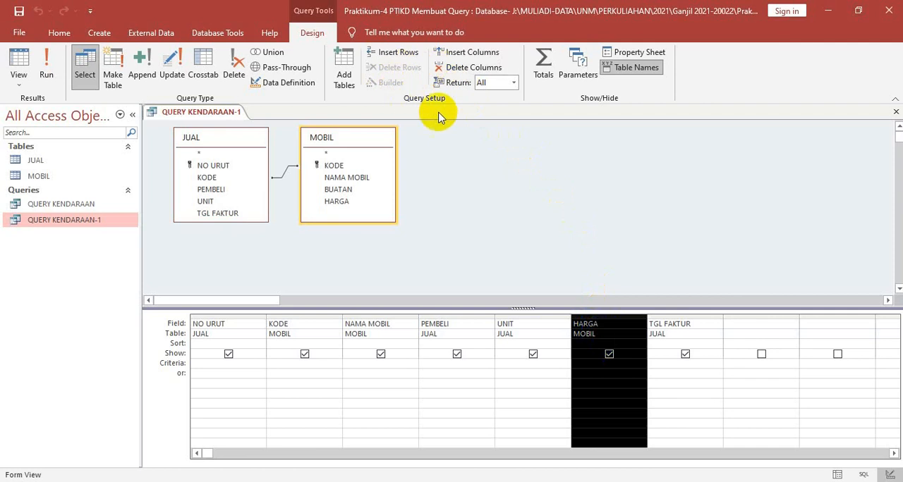
left_click(478, 70)
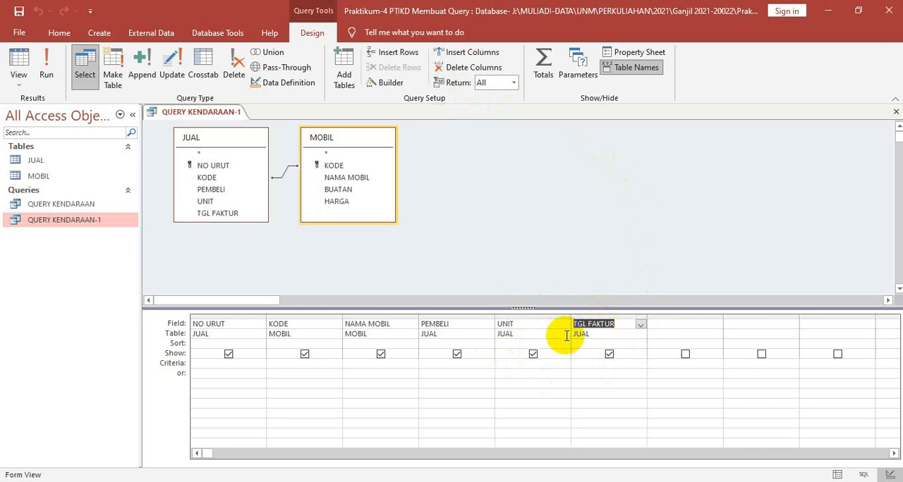
right_click(191, 116)
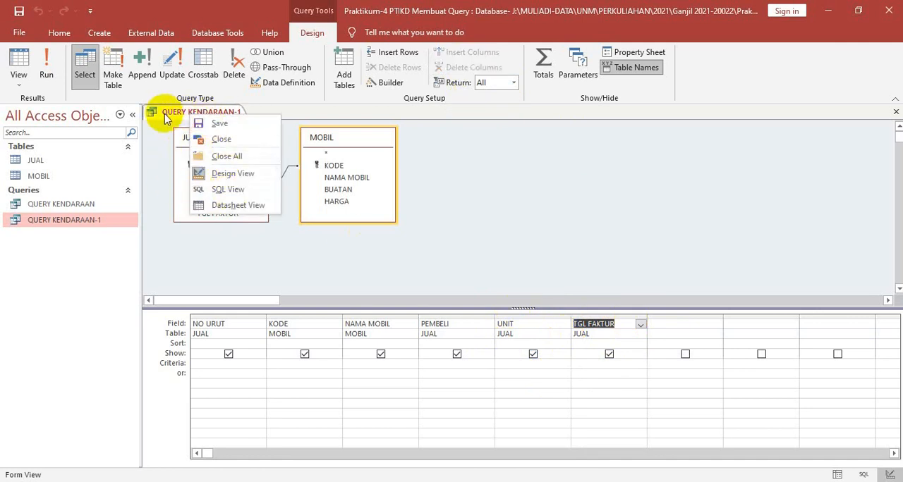
left_click(236, 210)
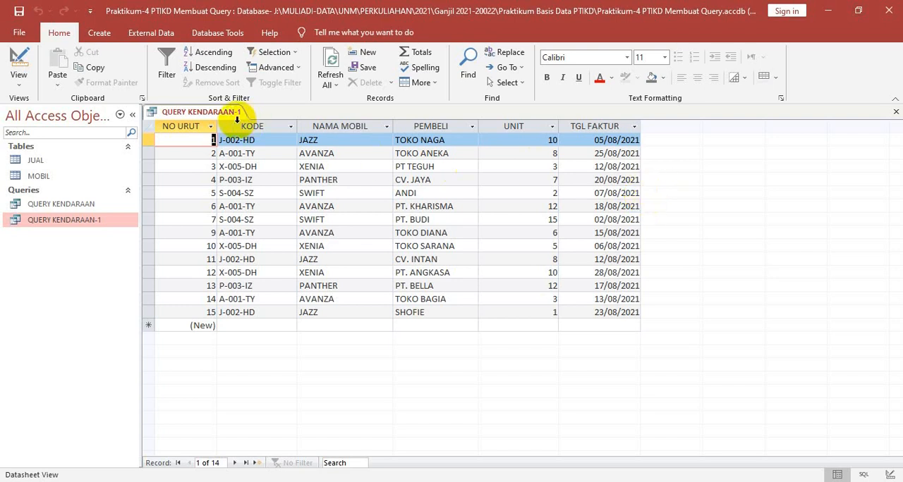
Insert a new column before UNIT in the query design and set its field to MOBIL.HARGA
right_click(215, 118)
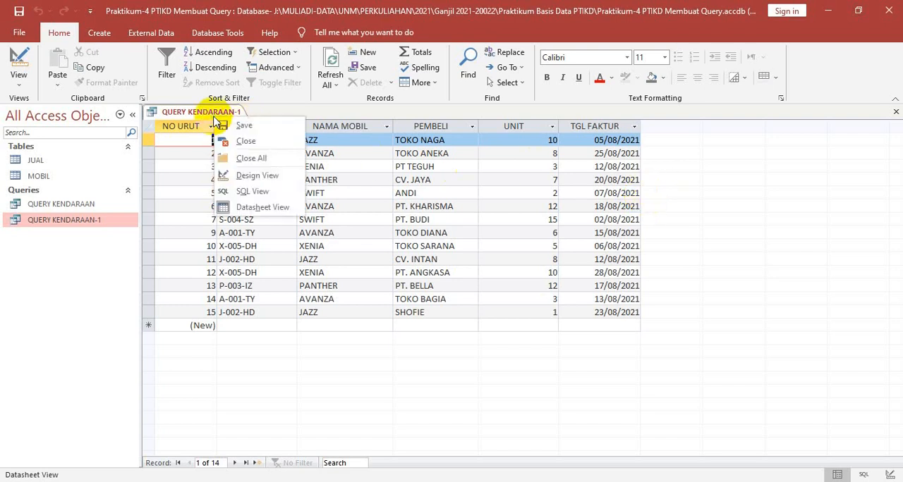
left_click(250, 177)
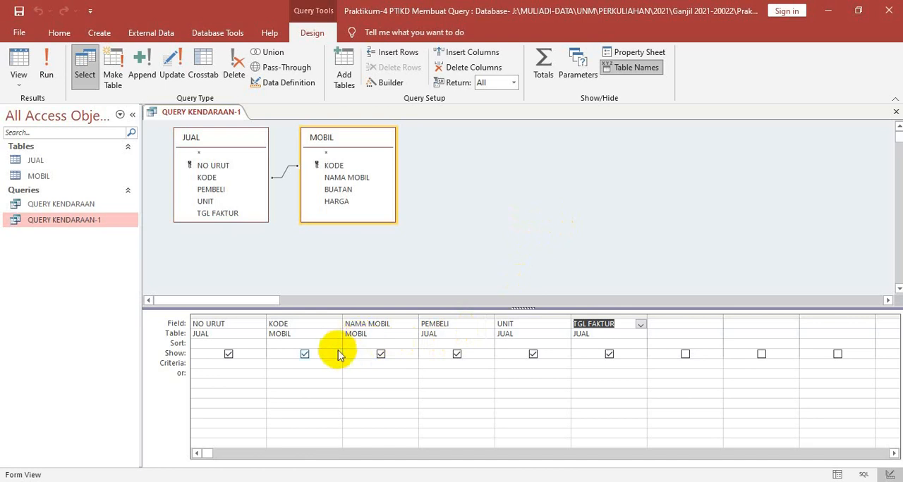
left_click(333, 315)
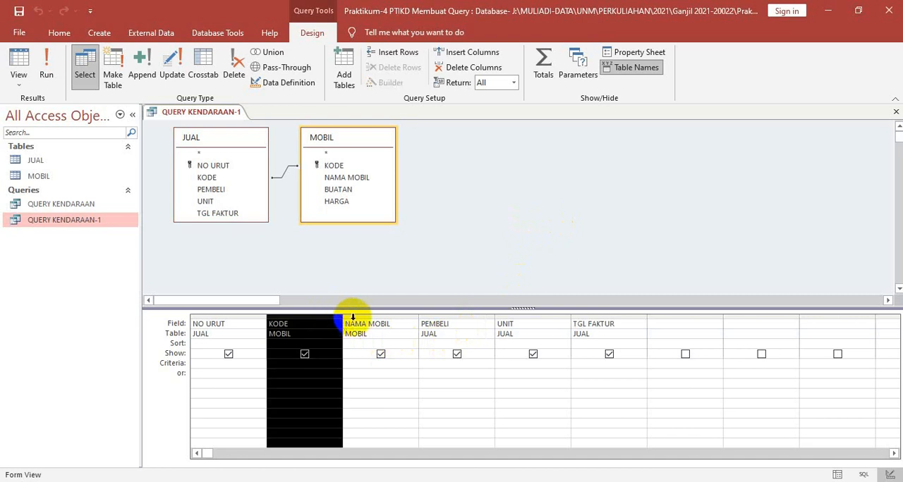
left_click(551, 316)
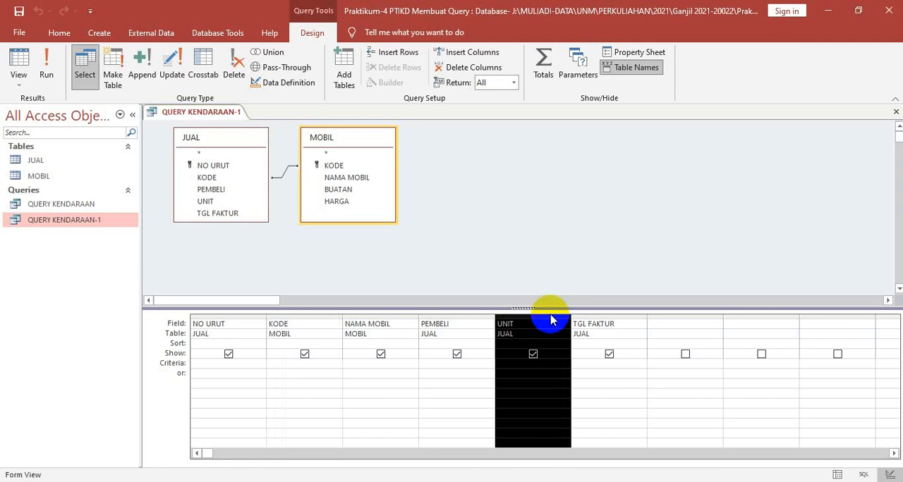
left_click(473, 62)
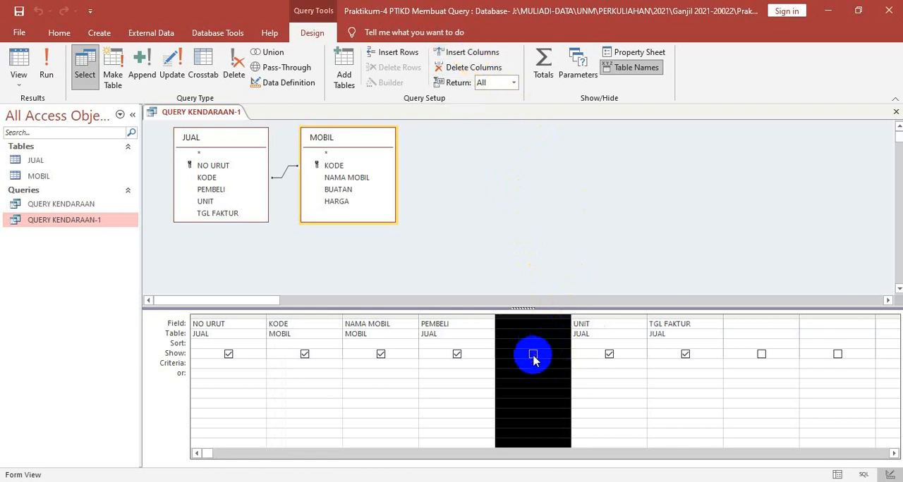
left_click(530, 323)
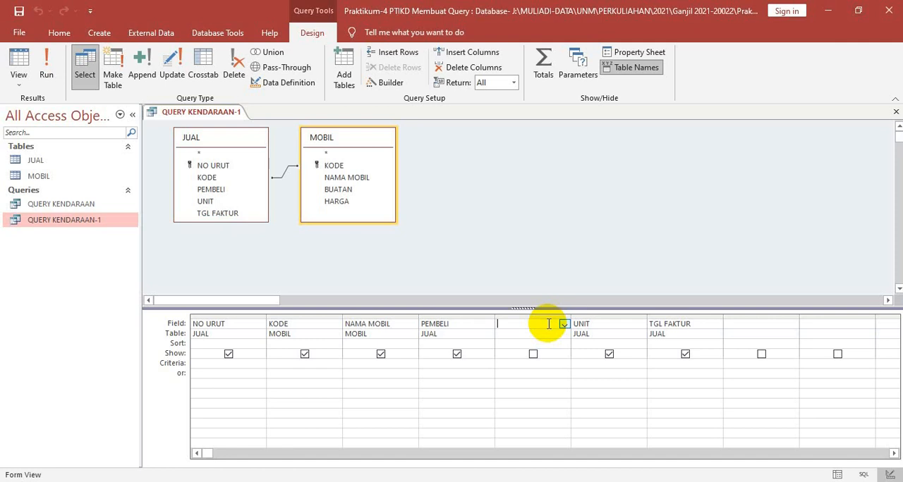
left_click(564, 327)
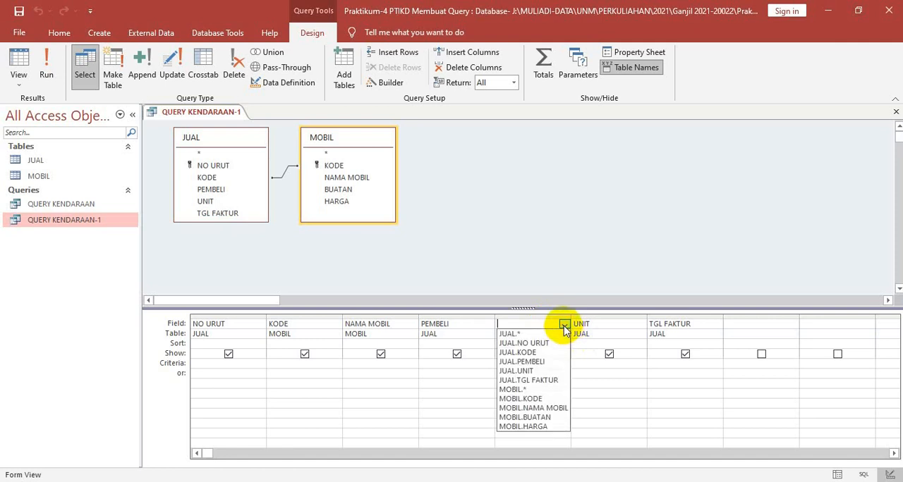
left_click(549, 426)
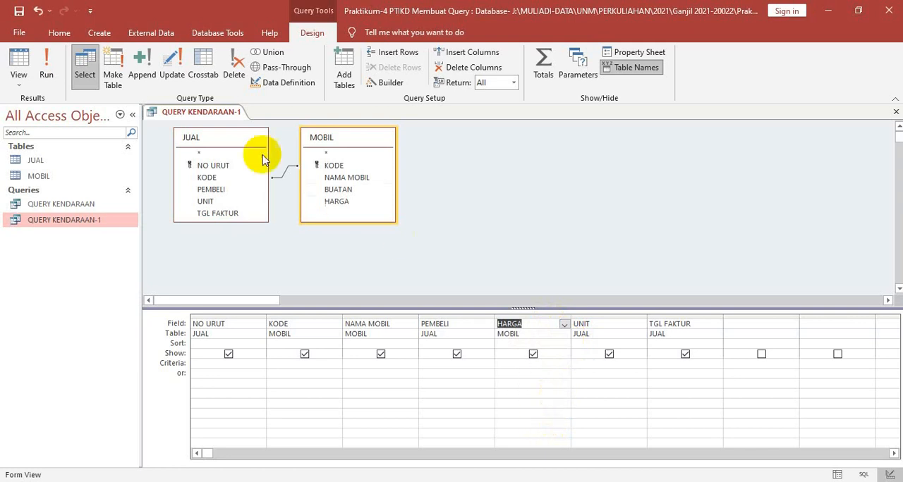
Save the query with HARGA placed before UNIT and display it in Datasheet view
right_click(202, 115)
left_click(214, 124)
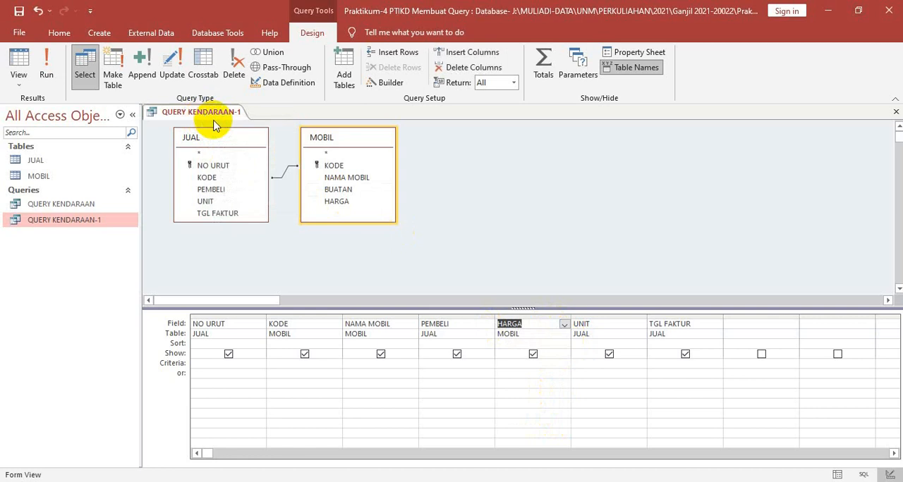
right_click(215, 125)
left_click(251, 202)
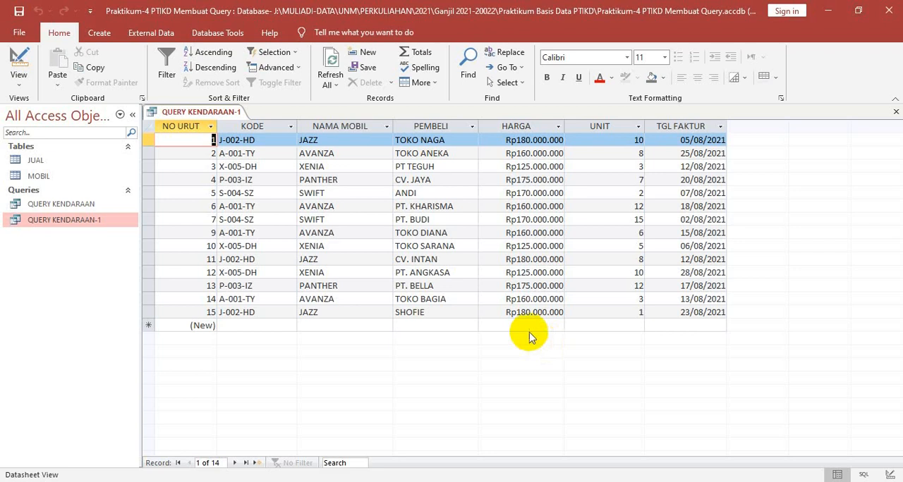
Set the sort order of the PEMBELI field to Descending in the query's Design view
right_click(225, 116)
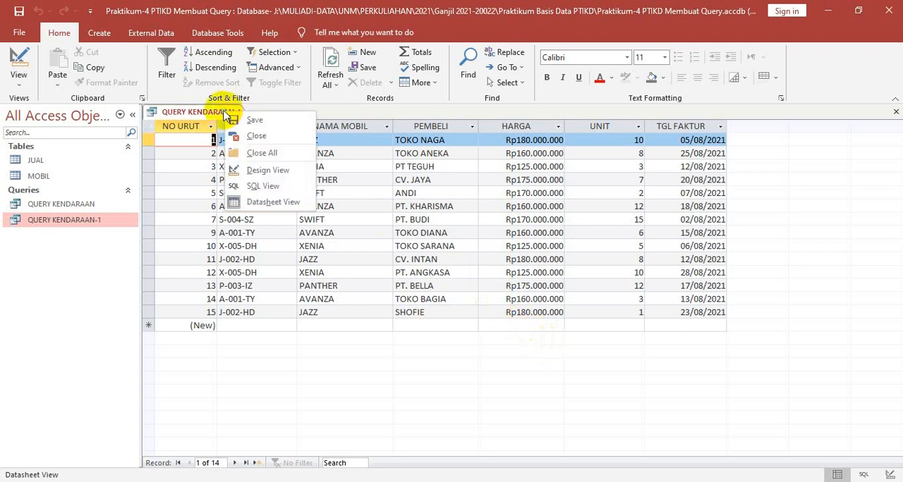
left_click(264, 171)
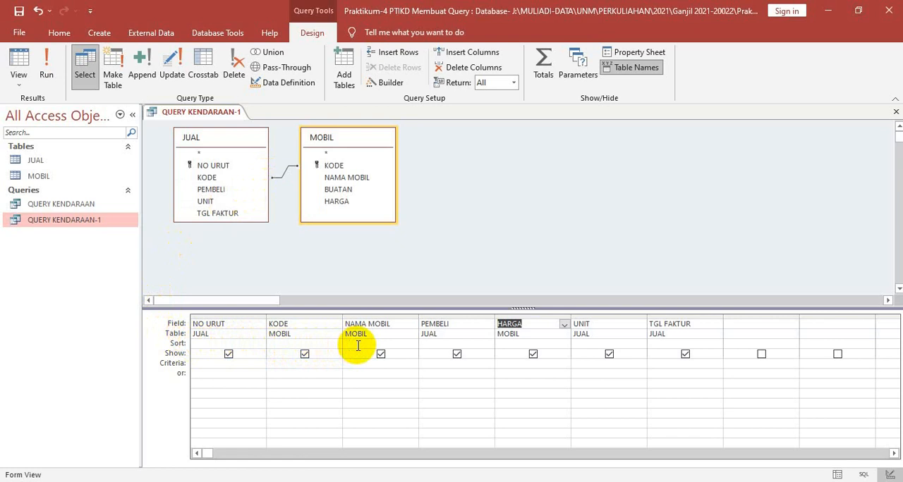
left_click(435, 346)
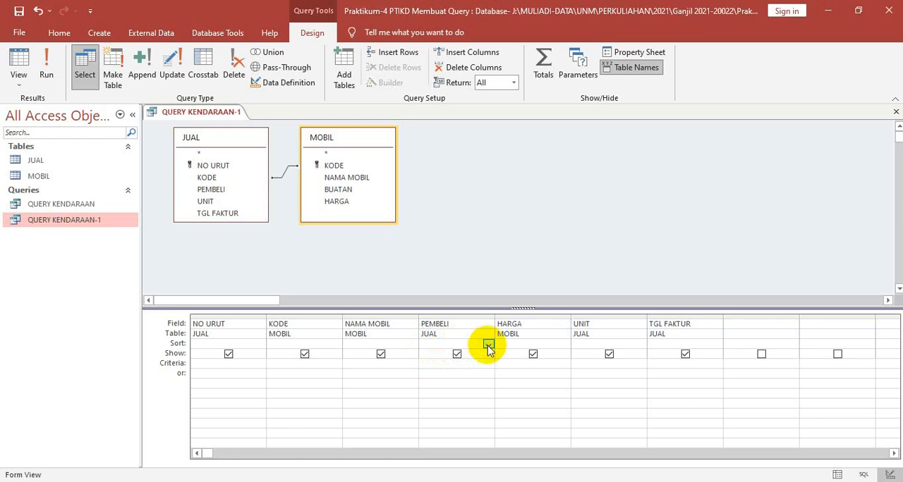
left_click(488, 346)
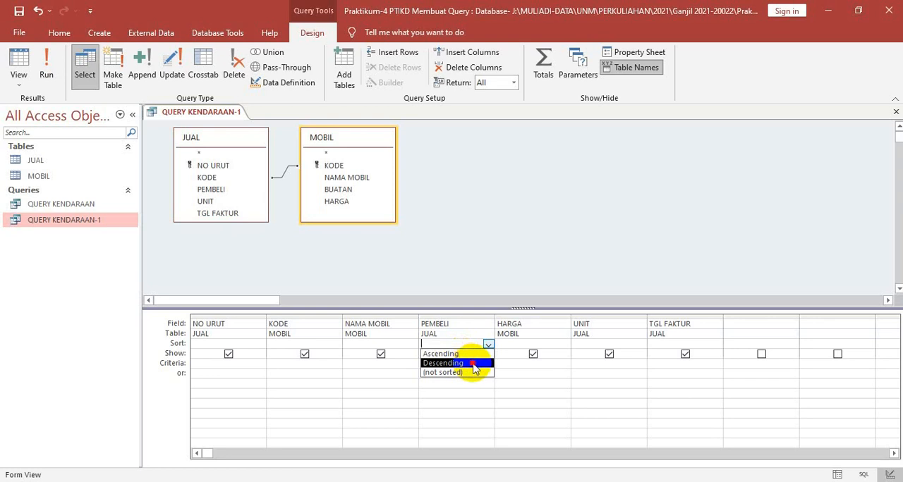
left_click(473, 364)
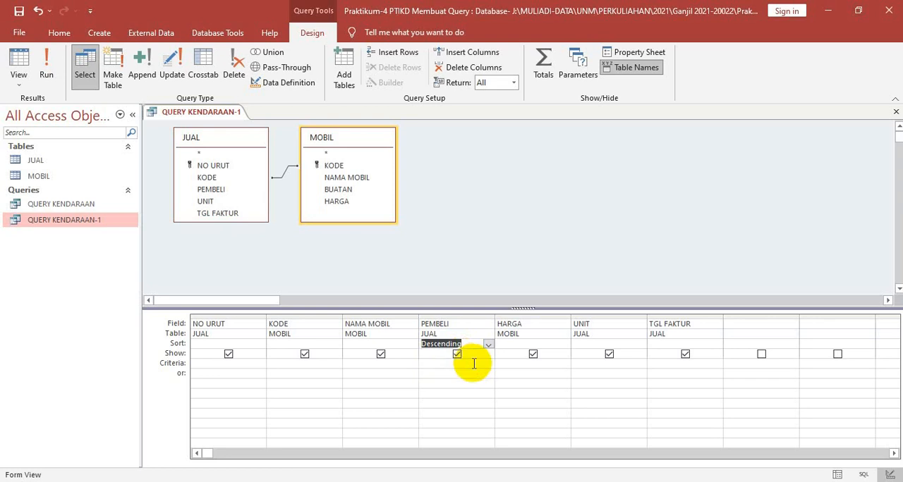
Save the query with the descending PEMBELI sort and display it in Datasheet view
right_click(218, 115)
left_click(225, 126)
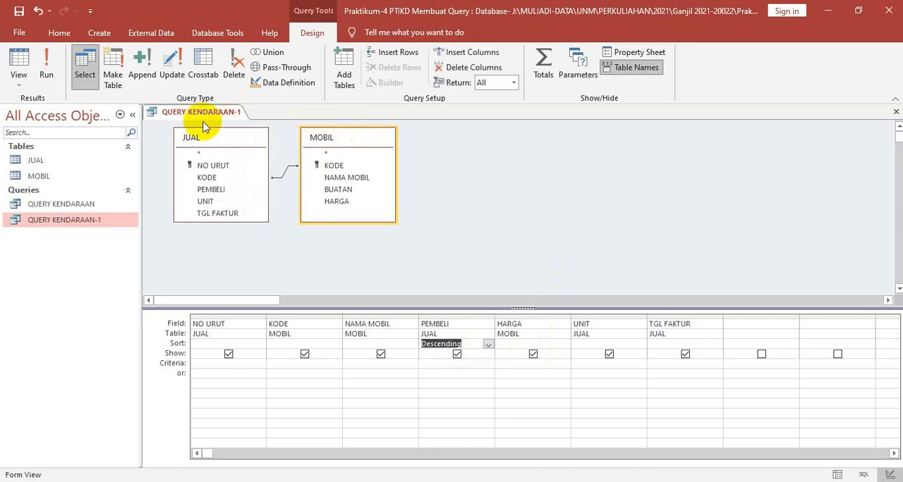
right_click(202, 115)
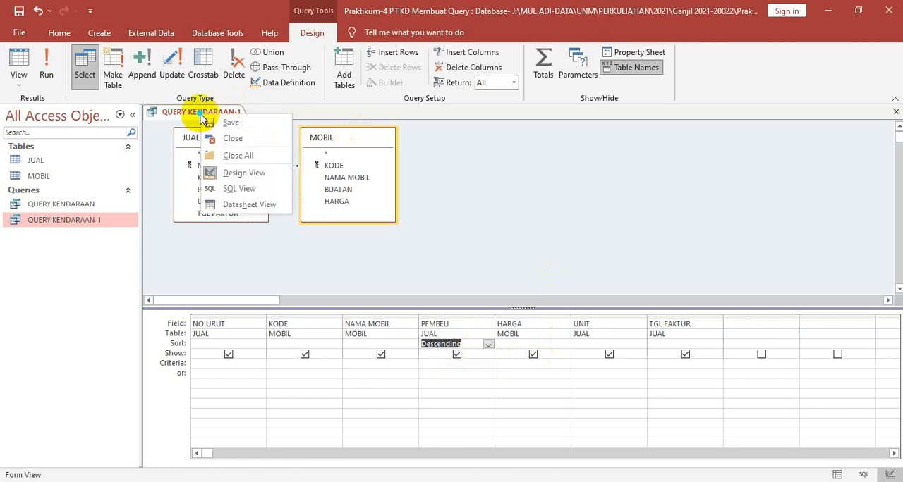
left_click(247, 206)
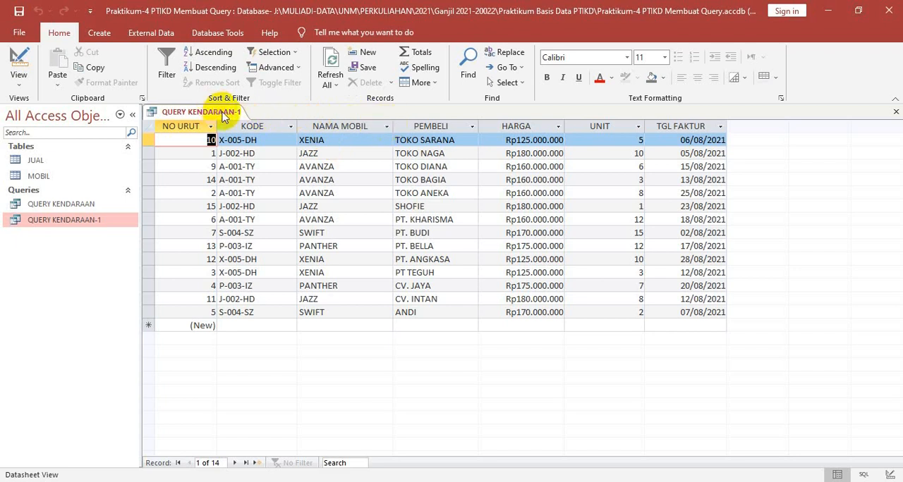
Change the sort order of the PEMBELI field to Ascending in the query's Design view
right_click(222, 116)
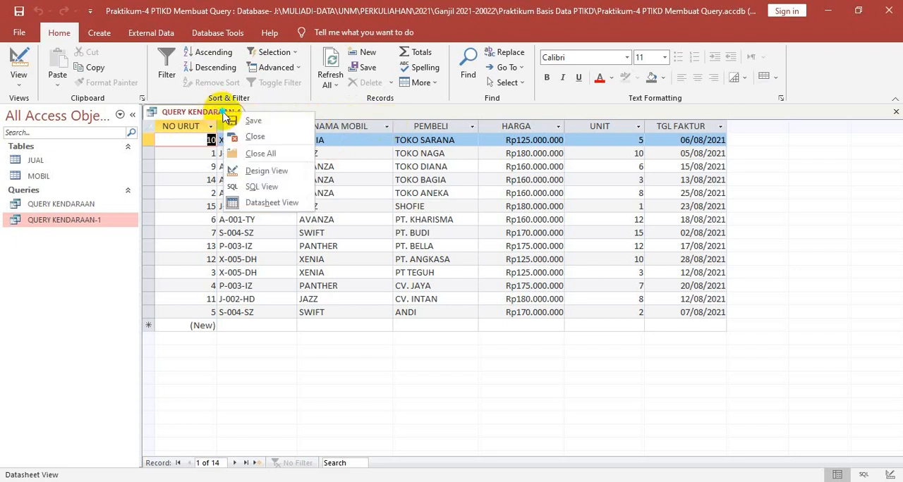
left_click(261, 170)
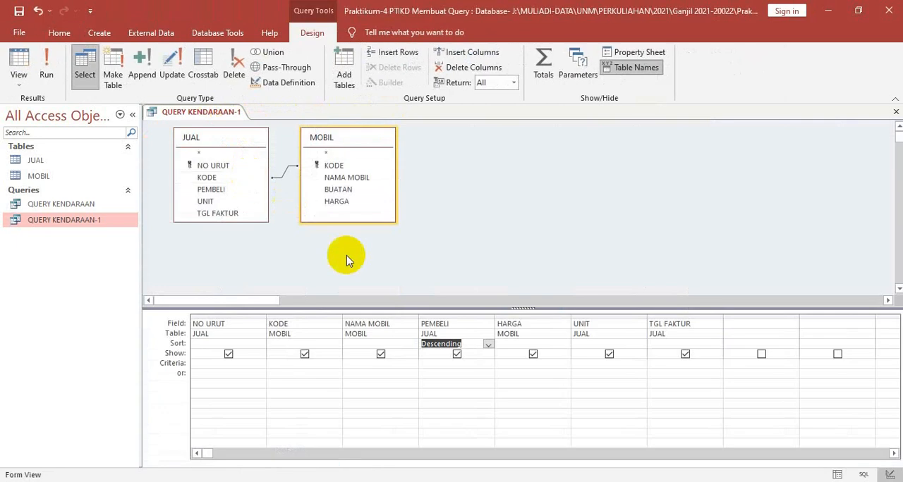
left_click(487, 344)
left_click(482, 355)
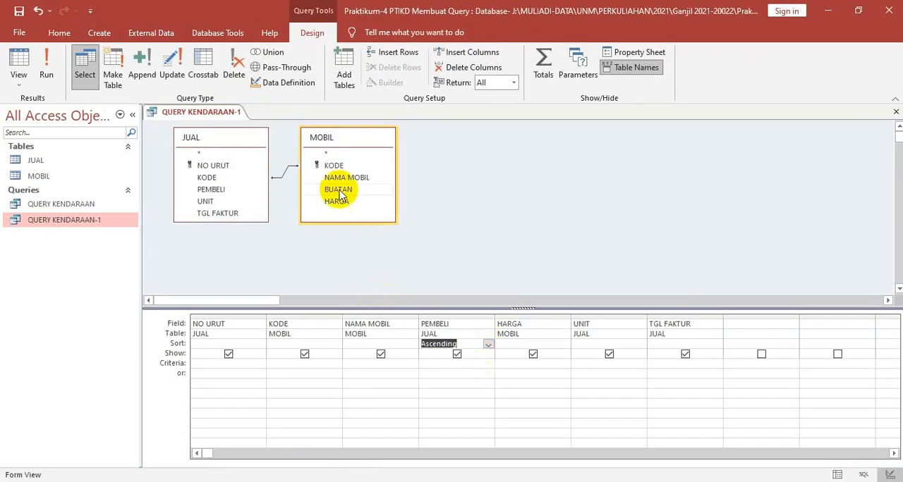
Save the query with the ascending PEMBELI sort and display it in Datasheet view
right_click(221, 110)
left_click(251, 117)
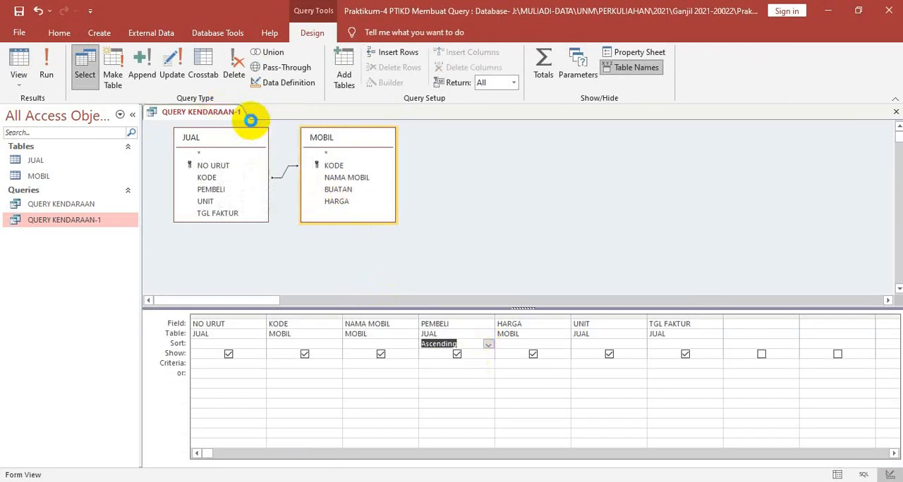
right_click(214, 114)
left_click(255, 206)
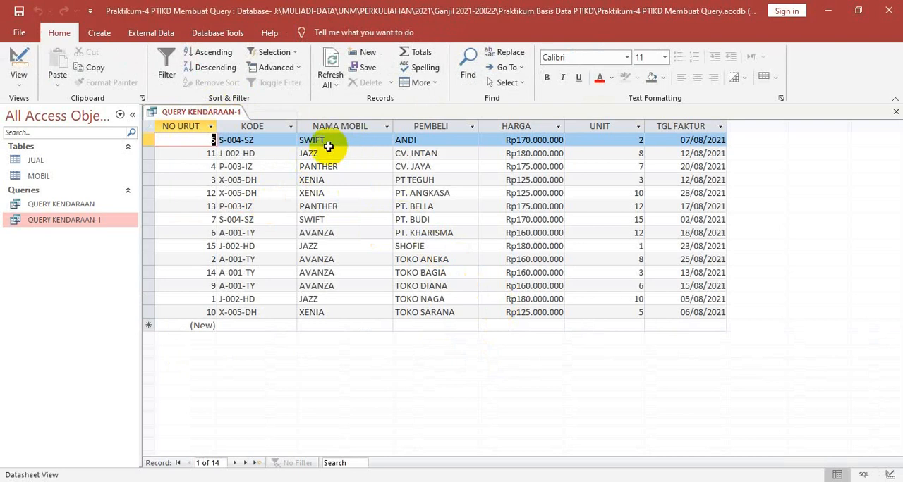
Review the PEMBELI sort setting in the query's Design view, then save it and return to Datasheet view
right_click(211, 119)
left_click(229, 170)
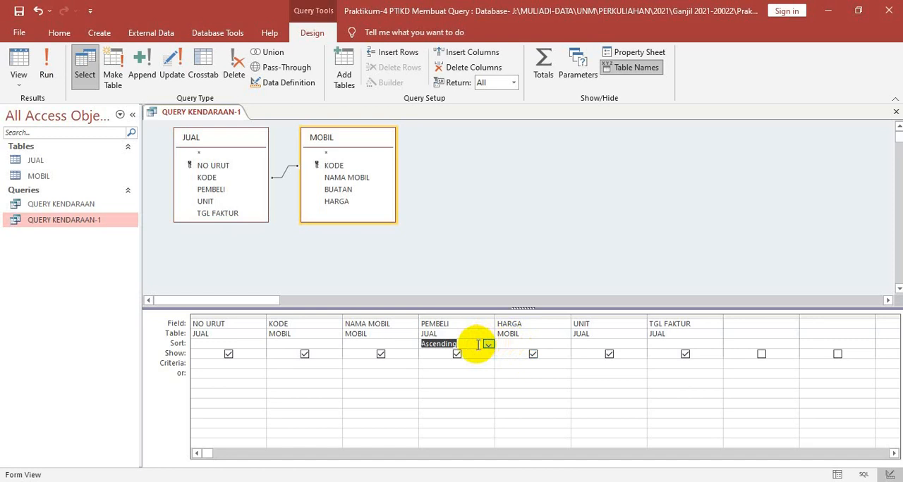
right_click(214, 113)
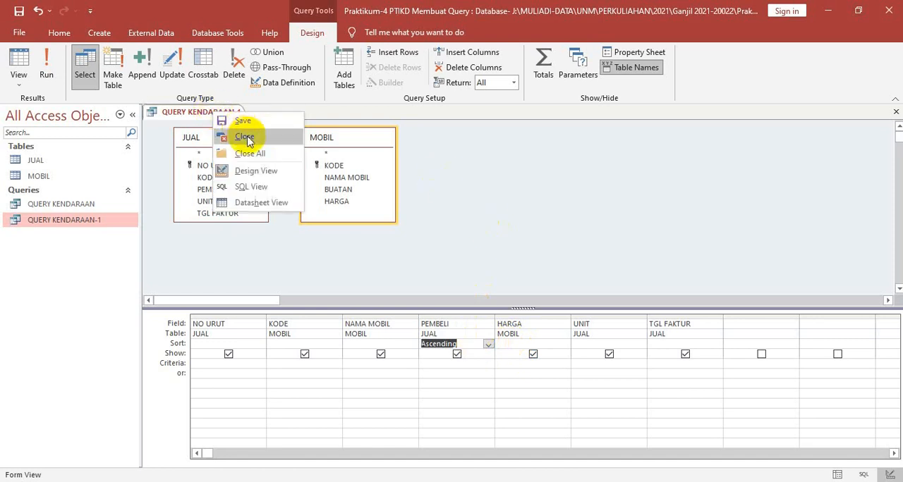
left_click(242, 122)
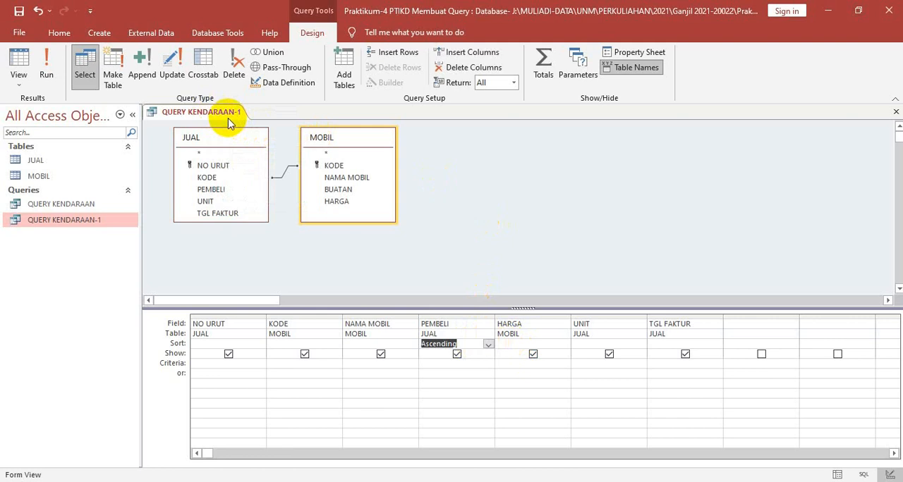
right_click(227, 115)
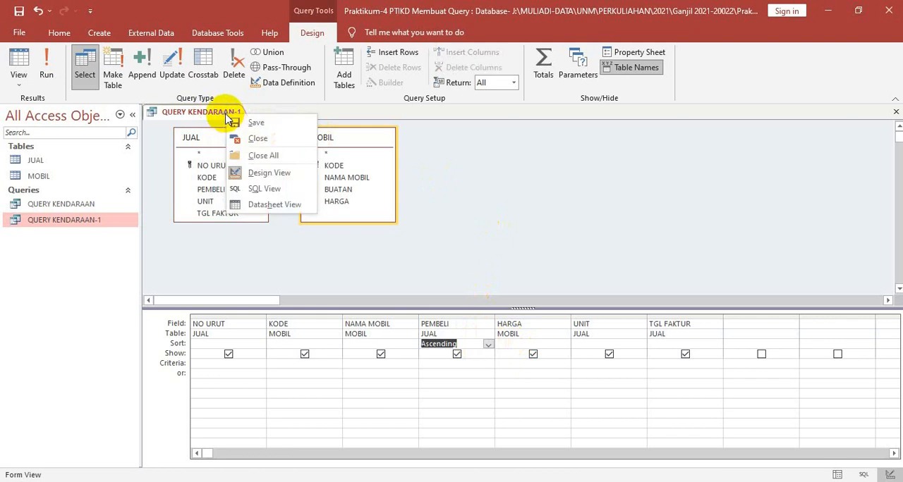
left_click(259, 205)
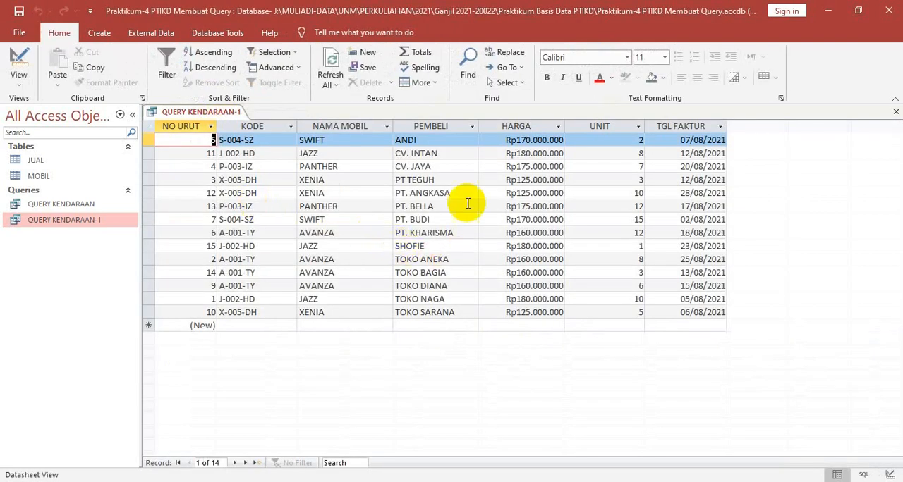
left_click(414, 139)
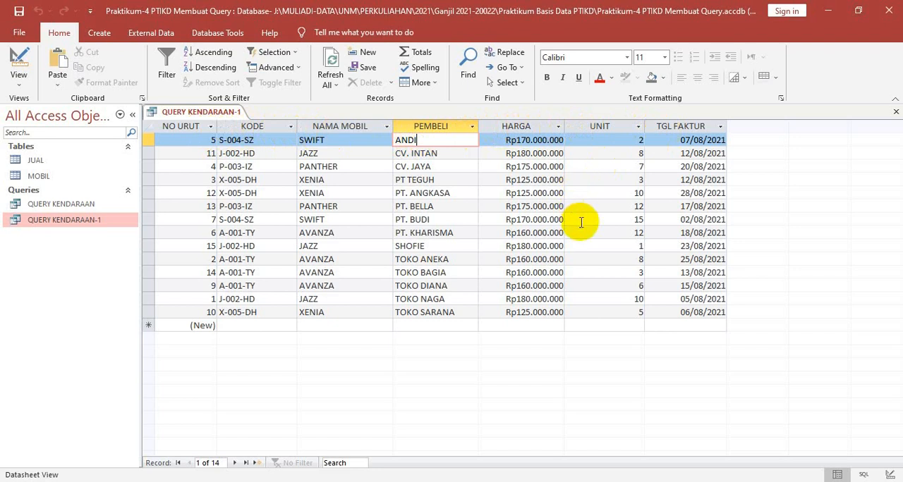
Hide the PEMBELI field from the query results in Design view
right_click(213, 112)
left_click(248, 172)
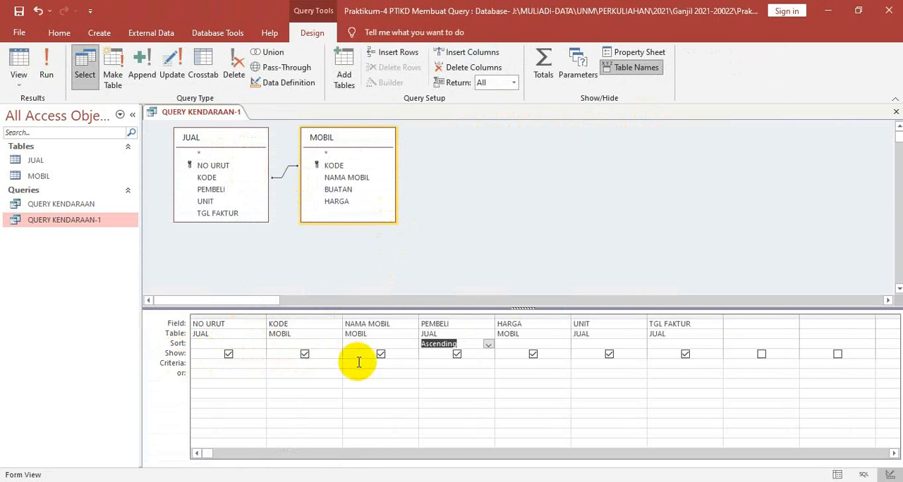
left_click(457, 355)
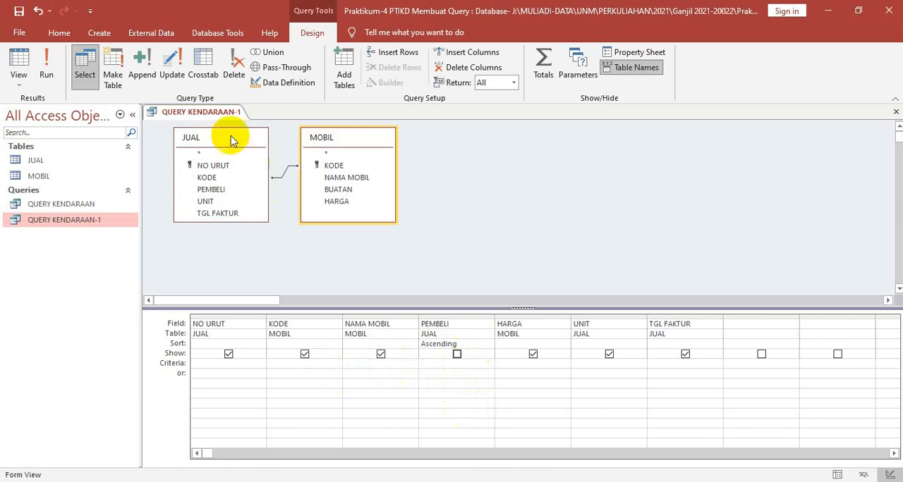
Save the query with the PEMBELI field hidden and display it in Datasheet view
right_click(212, 111)
left_click(220, 117)
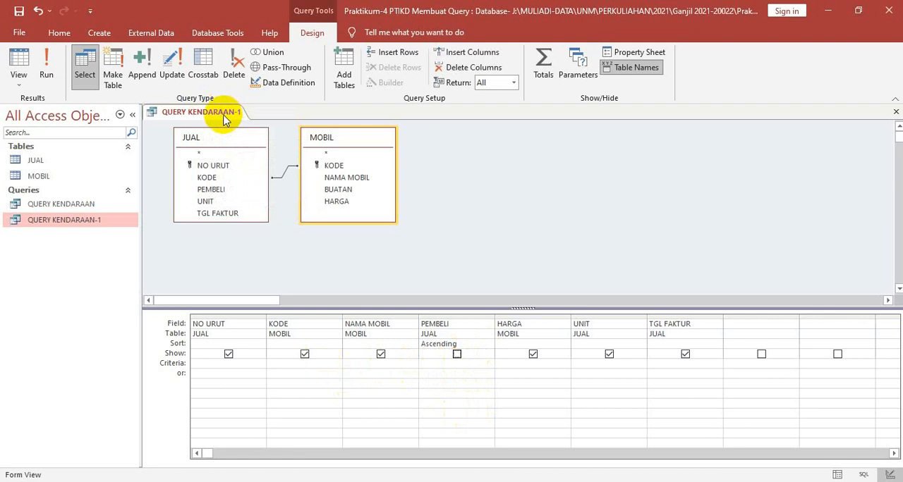
right_click(225, 116)
left_click(265, 205)
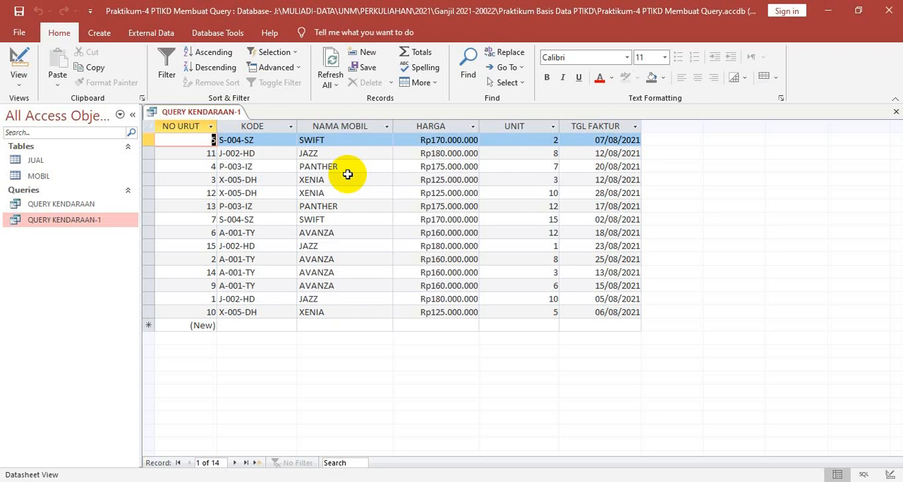
Show the PEMBELI field again in Design view and set its sort order to (not sorted)
right_click(218, 112)
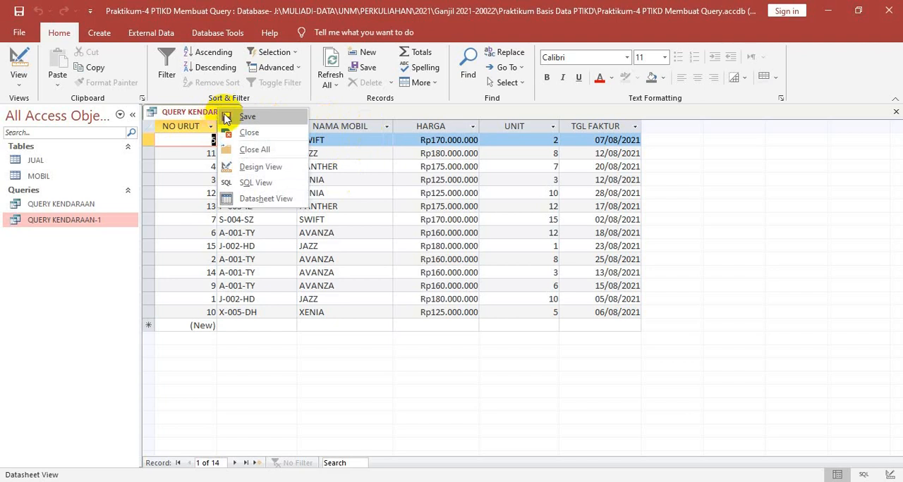
left_click(254, 169)
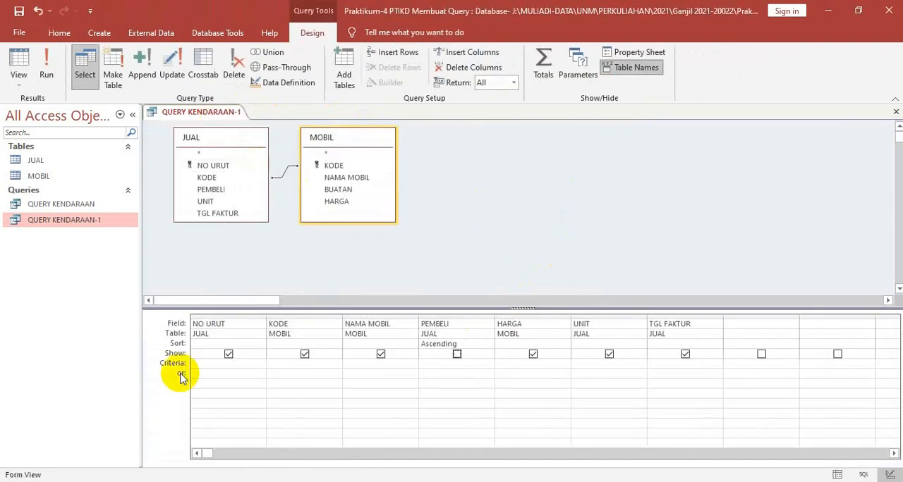
left_click(210, 365)
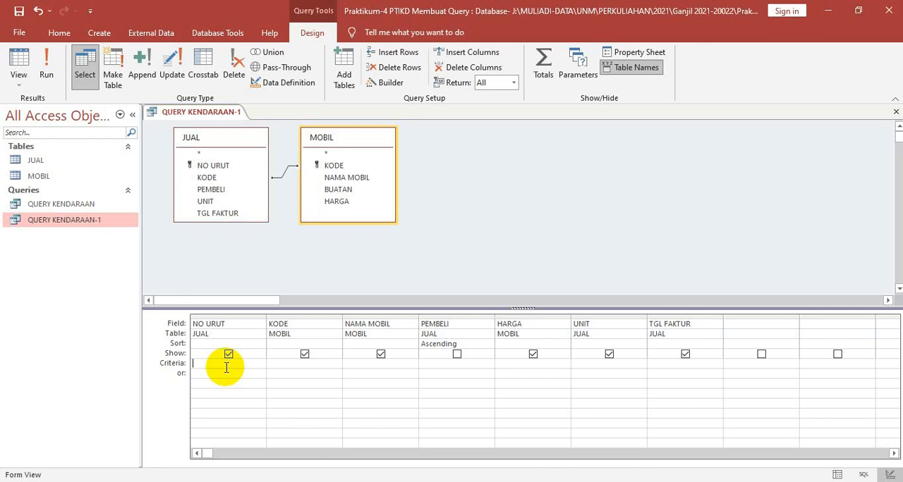
left_click(457, 354)
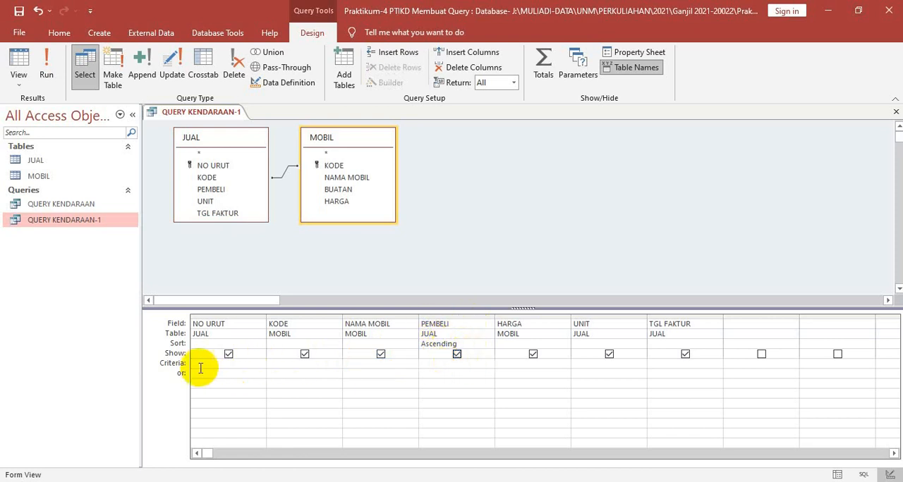
left_click(469, 344)
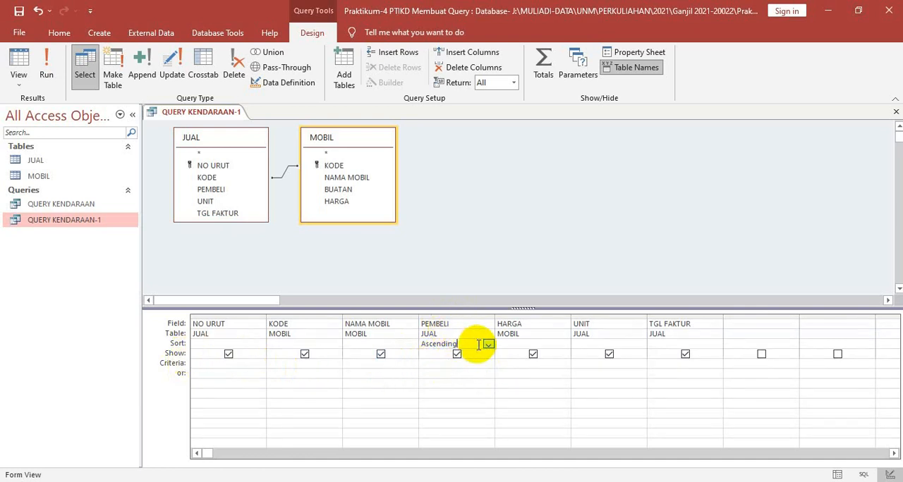
left_click(488, 345)
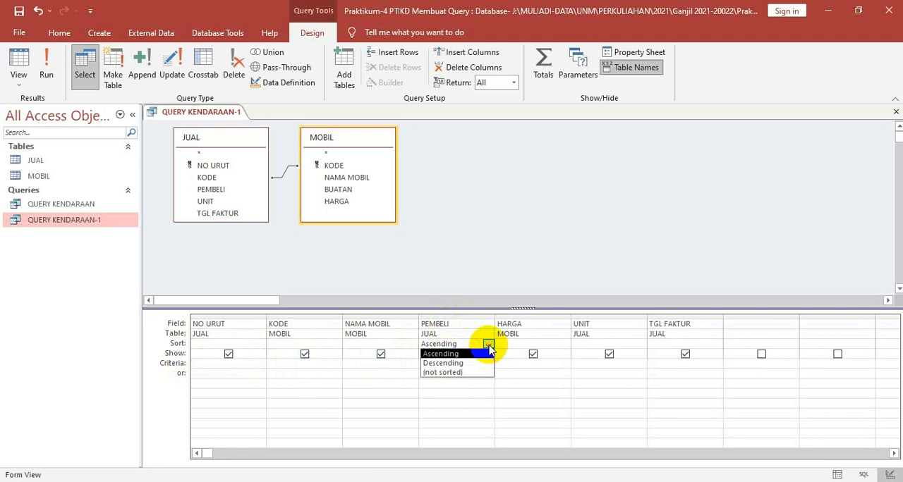
left_click(469, 372)
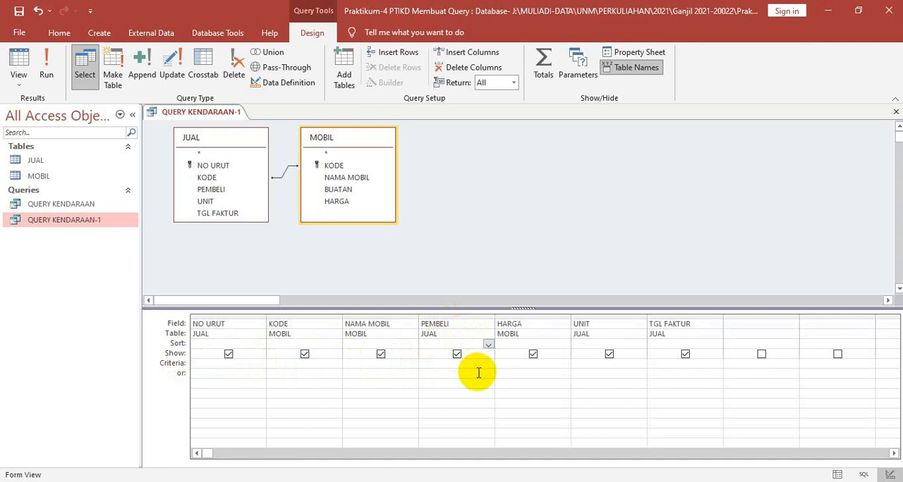
Save the query with PEMBELI shown and unsorted, and display it in Datasheet view
right_click(227, 116)
left_click(241, 121)
right_click(215, 116)
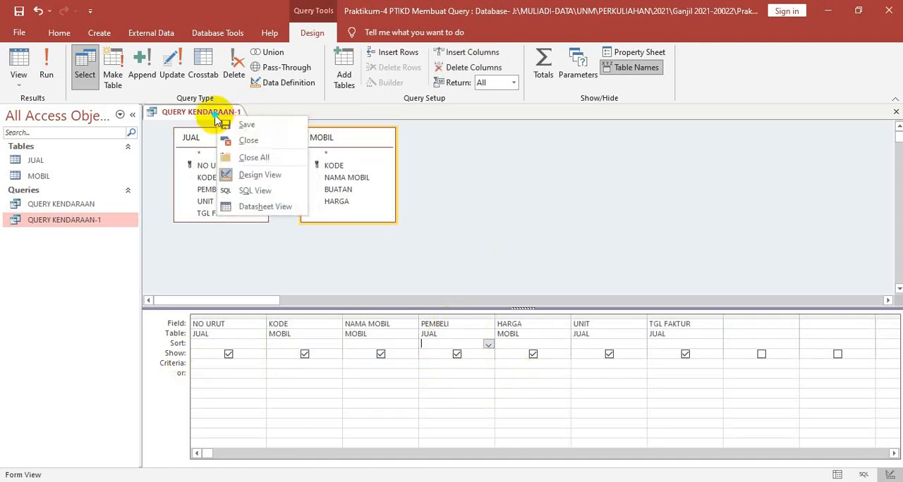
left_click(258, 207)
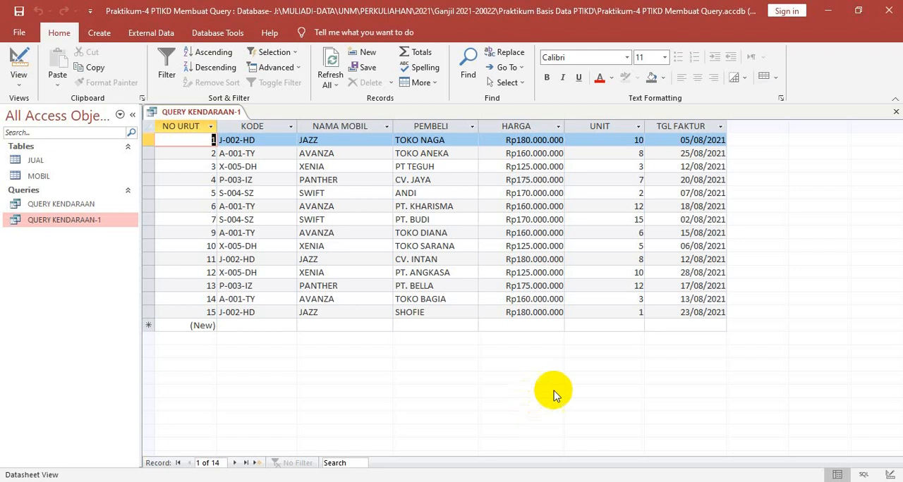
Enter AVANZA as the criterion for the NAMA MOBIL field in the query's Design view
right_click(219, 115)
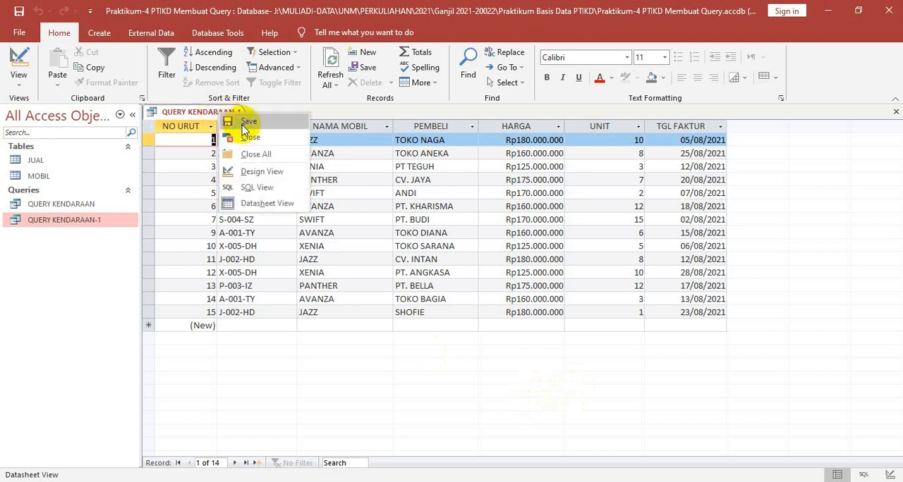
left_click(257, 172)
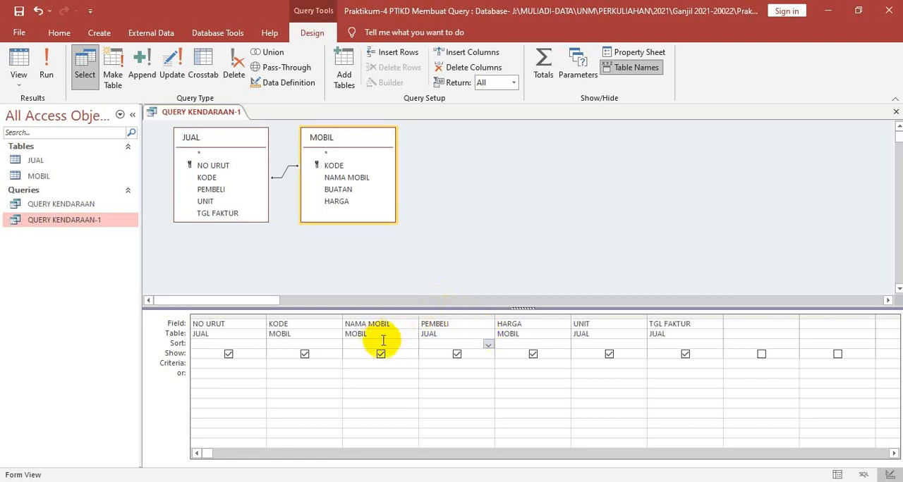
left_click(370, 371)
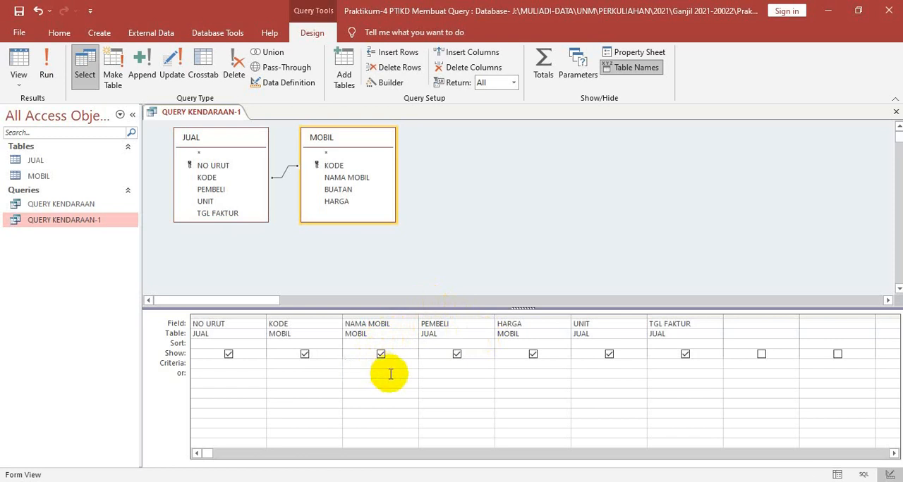
key("Caps_Lock")
type("AVANZA")
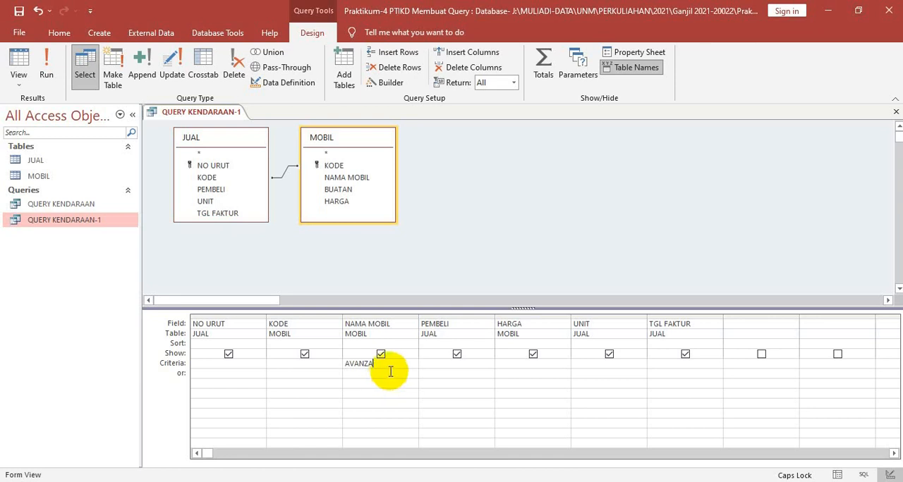
Save the query with the AVANZA criterion, display it in Datasheet view and save it again
right_click(206, 116)
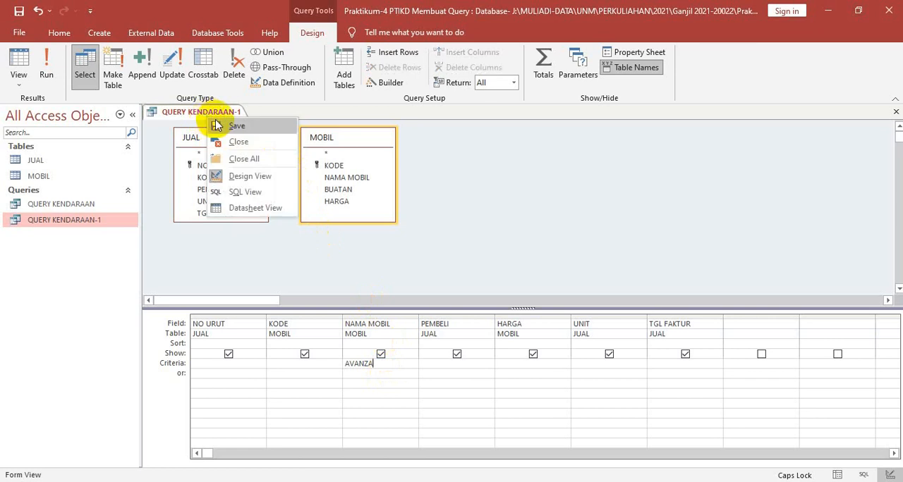
left_click(219, 126)
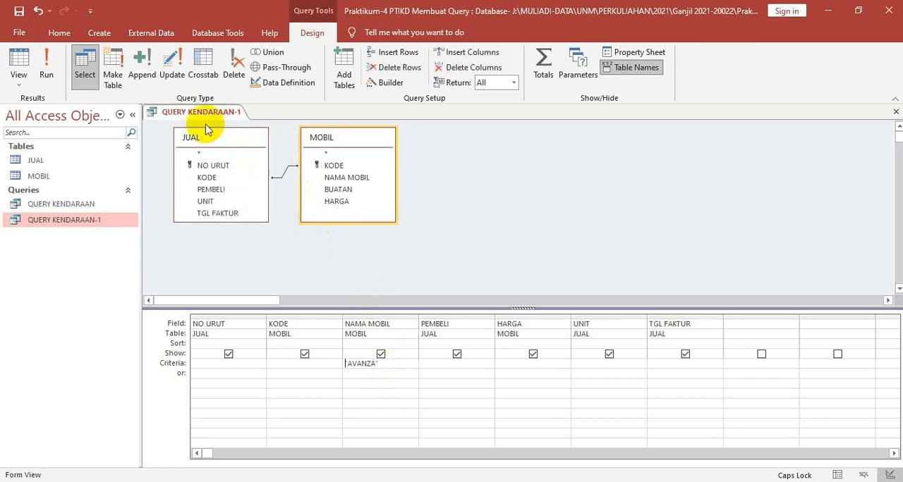
right_click(207, 115)
left_click(237, 201)
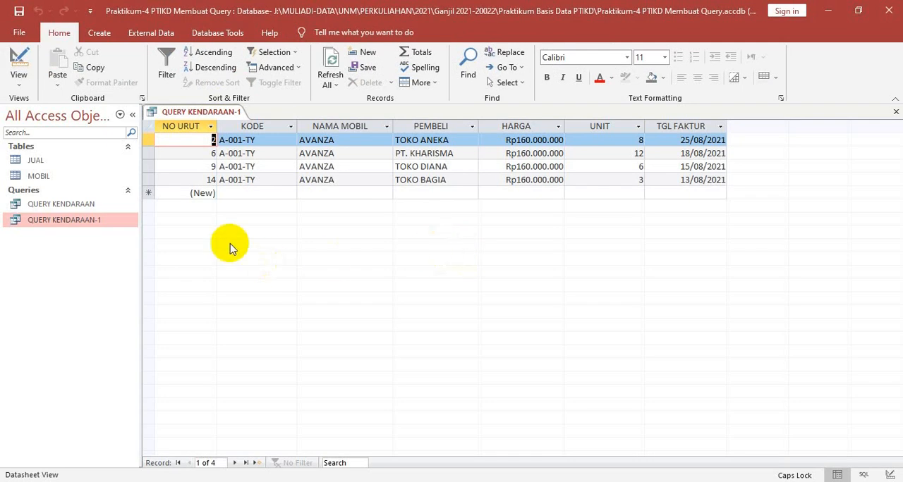
right_click(212, 113)
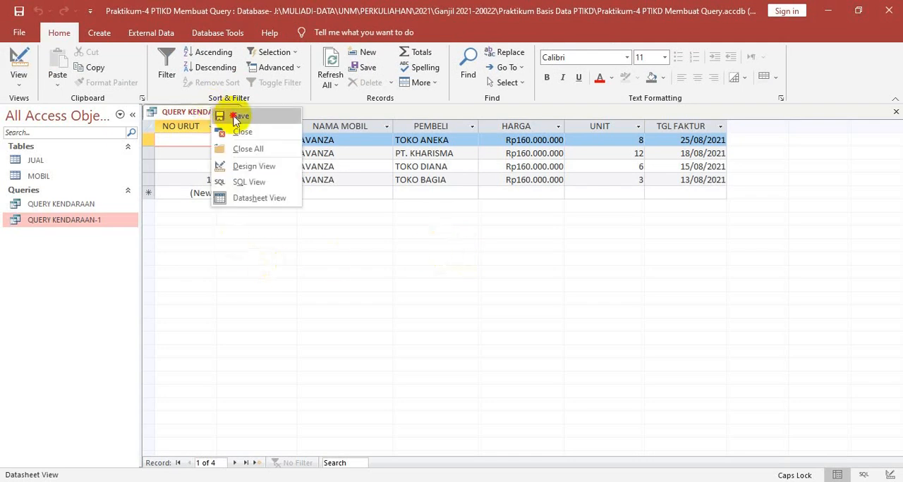
left_click(236, 116)
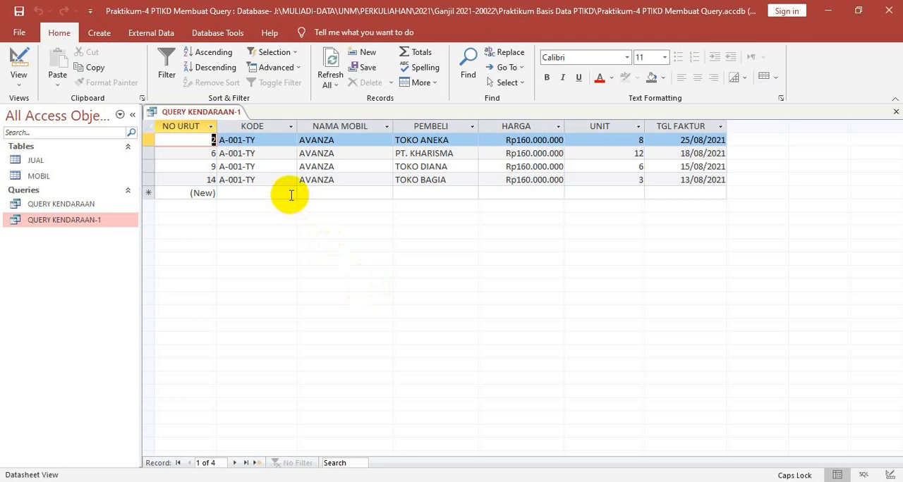
Clear the AVANZA criterion from the NAMA MOBIL field in Design view and display the query in Datasheet view
right_click(218, 114)
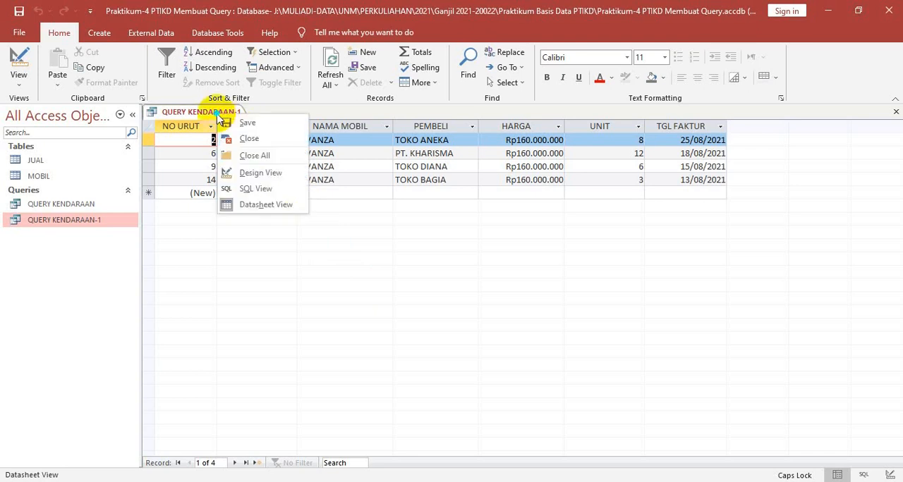
left_click(256, 173)
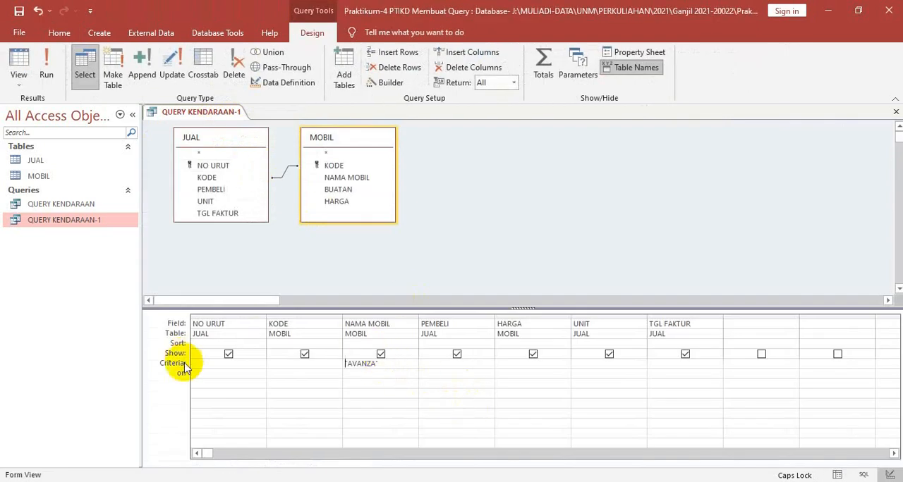
left_click(389, 366)
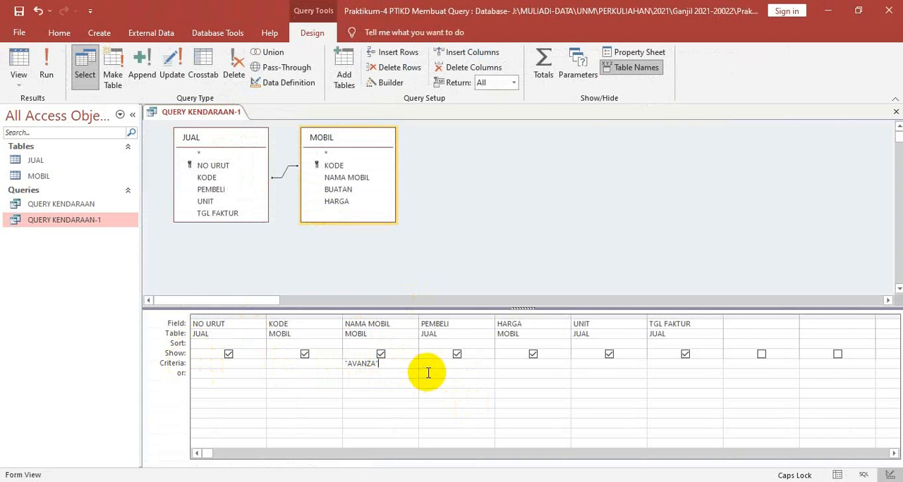
key("BackSpace")
key("BackSpace")
key("BackSpace")
key("BackSpace")
key("BackSpace")
key("BackSpace")
key("BackSpace")
right_click(202, 113)
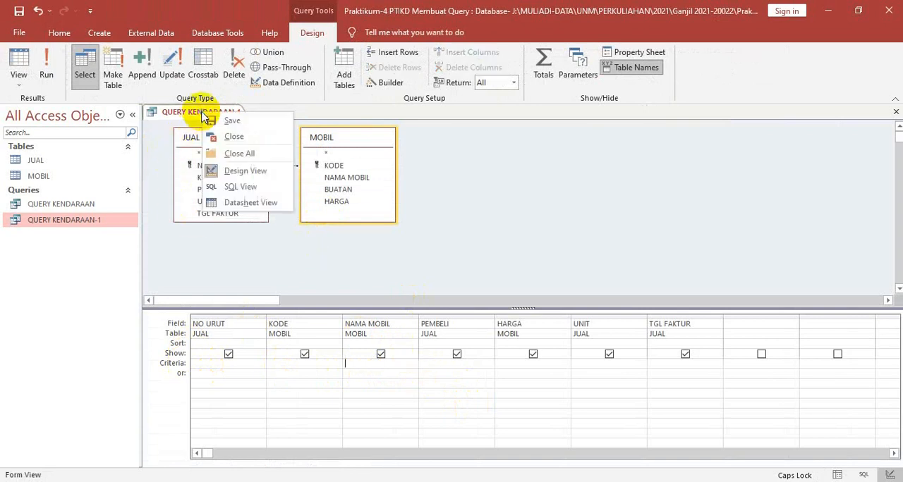
left_click(261, 205)
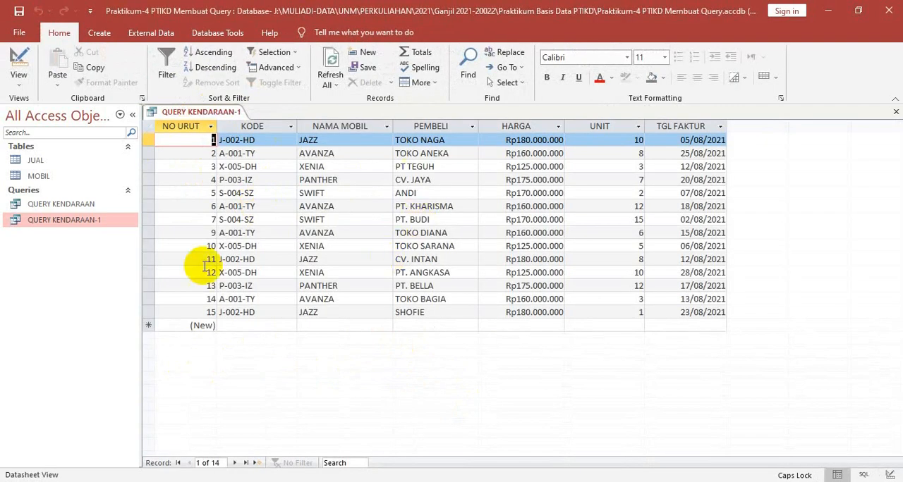
In Design view, enter >=170000000 as the criterion for the HARGA field and display the query in Datasheet view
right_click(214, 112)
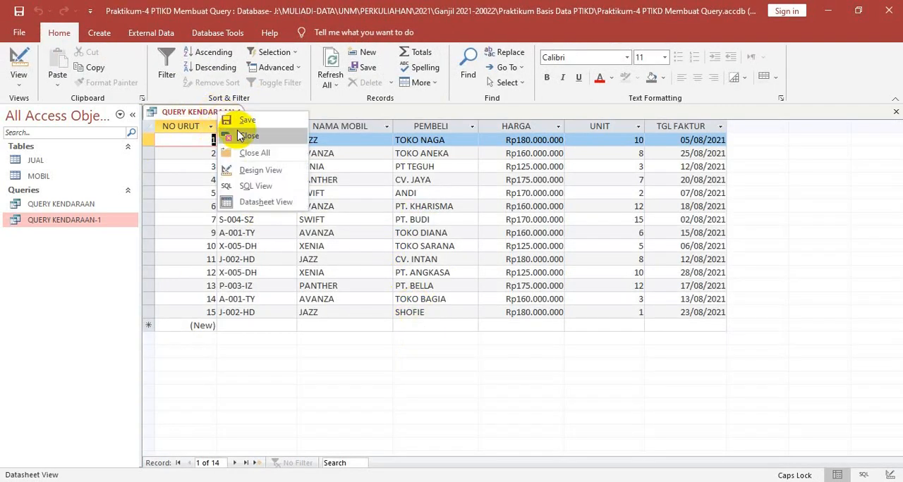
left_click(254, 173)
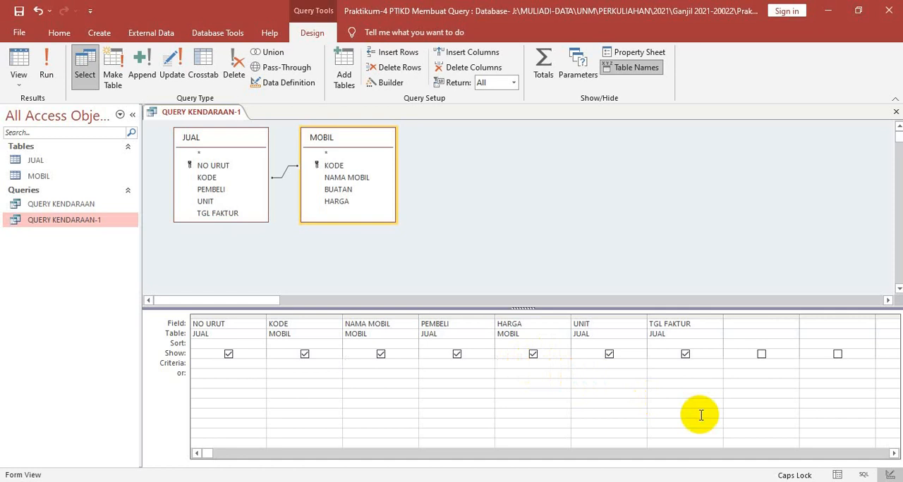
type(">=170000000")
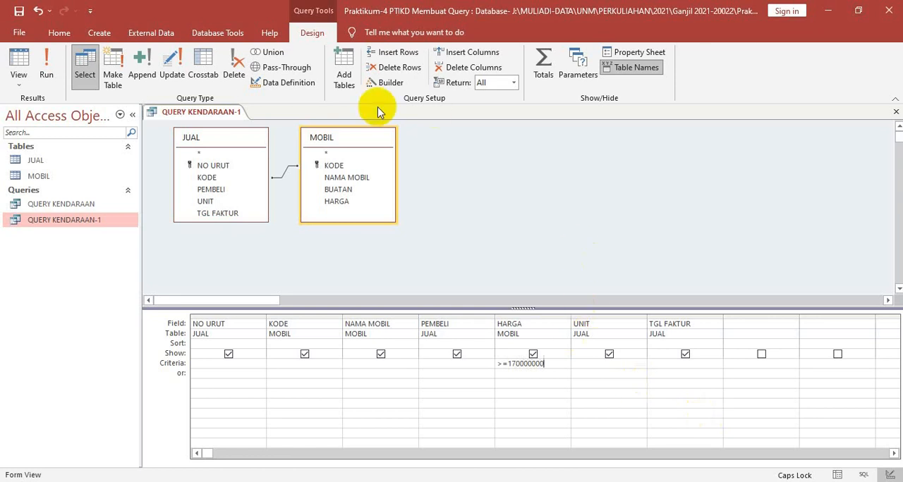
right_click(213, 114)
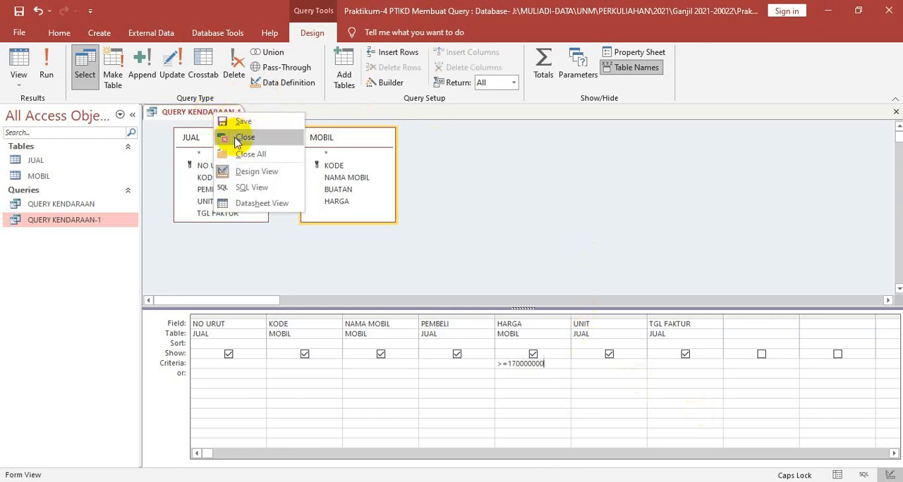
left_click(248, 204)
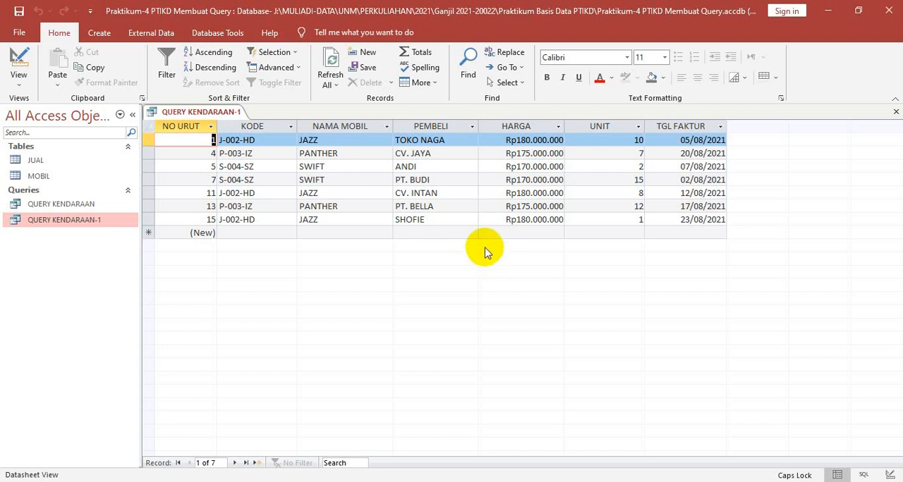
Clear the HARGA field's criterion in Design view and display the query in Datasheet view
right_click(210, 119)
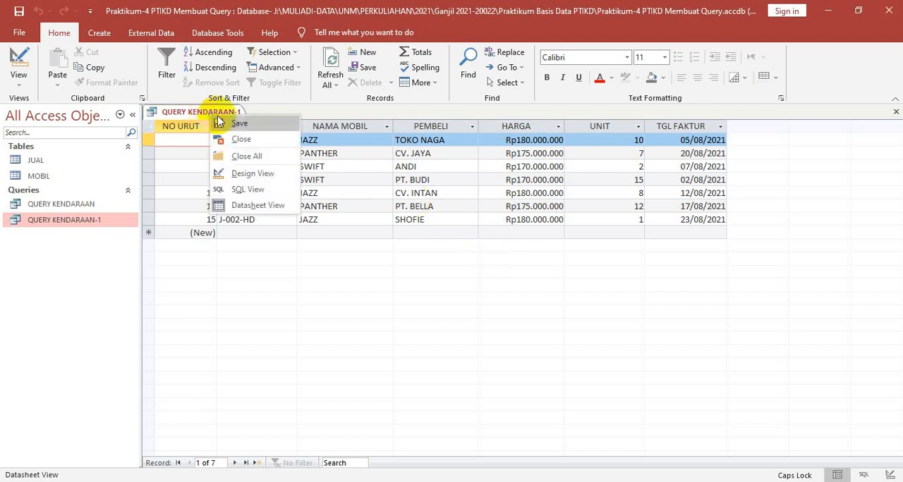
left_click(240, 174)
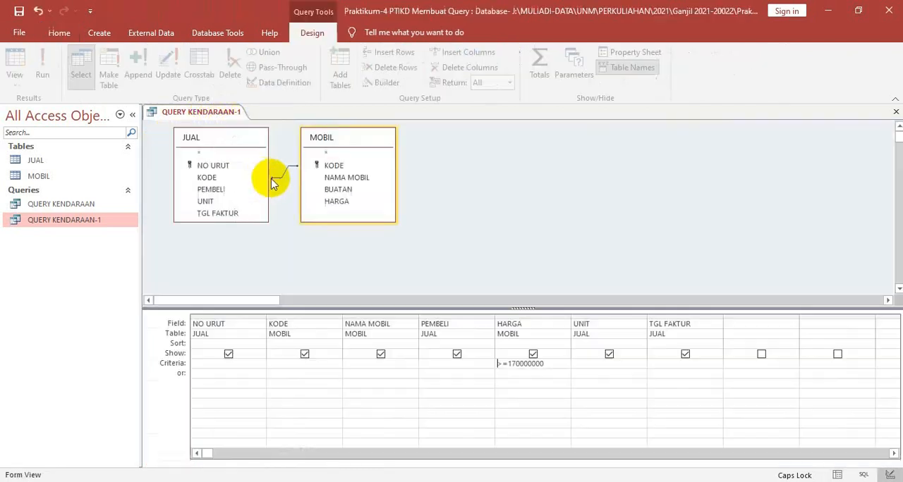
left_click(556, 365)
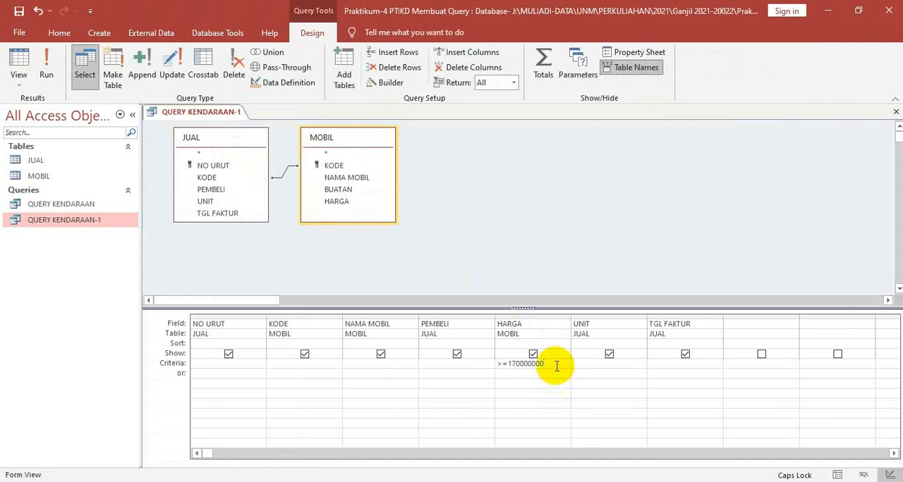
key("BackSpace")
key("BackSpace")
key("BackSpace")
key("BackSpace")
key("BackSpace")
key("BackSpace")
key("BackSpace")
key("BackSpace")
key("BackSpace")
key("BackSpace")
key("BackSpace")
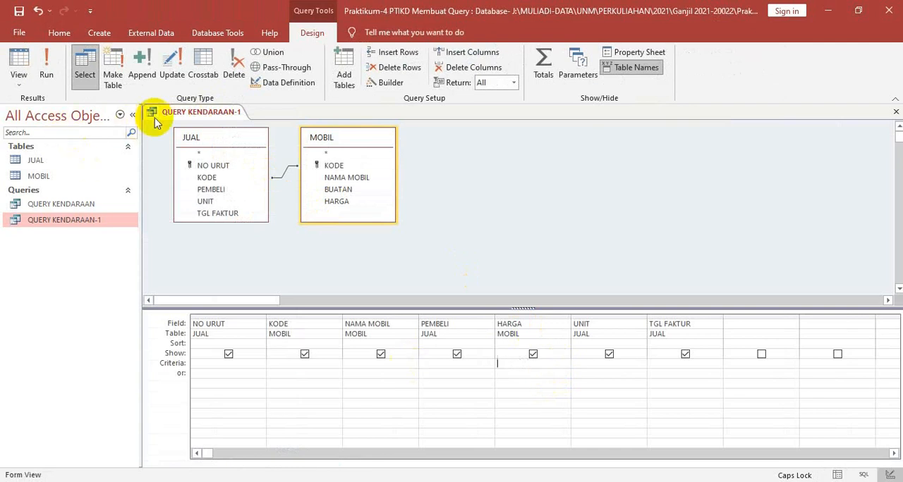
right_click(180, 118)
left_click(230, 204)
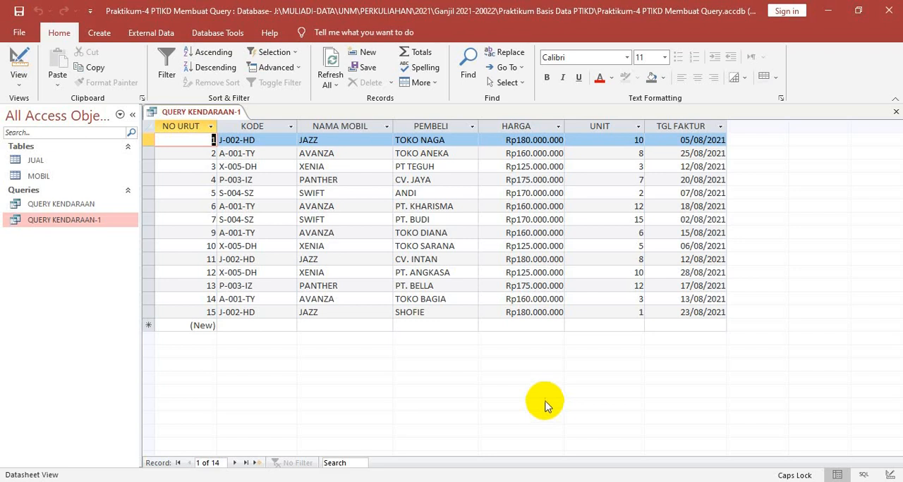
In Design view, enter >=5 And <=10 as the criterion for the UNIT field and display the query in Datasheet view
right_click(200, 116)
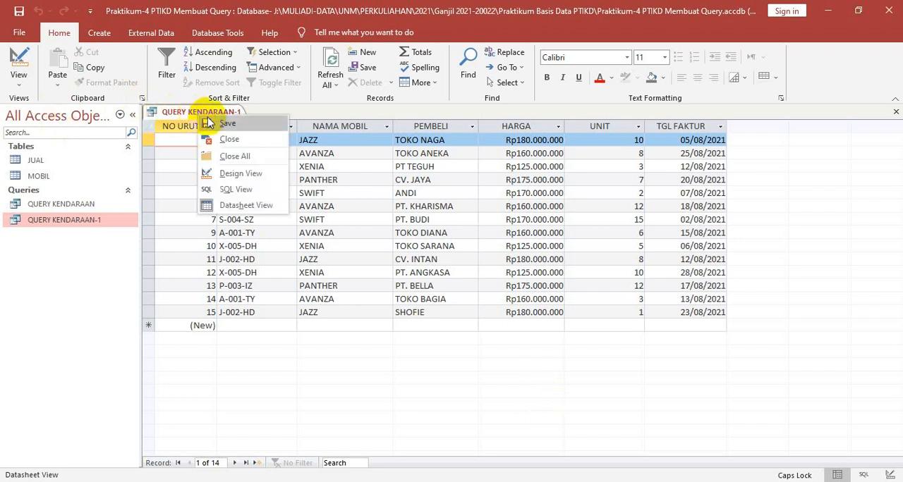
left_click(224, 175)
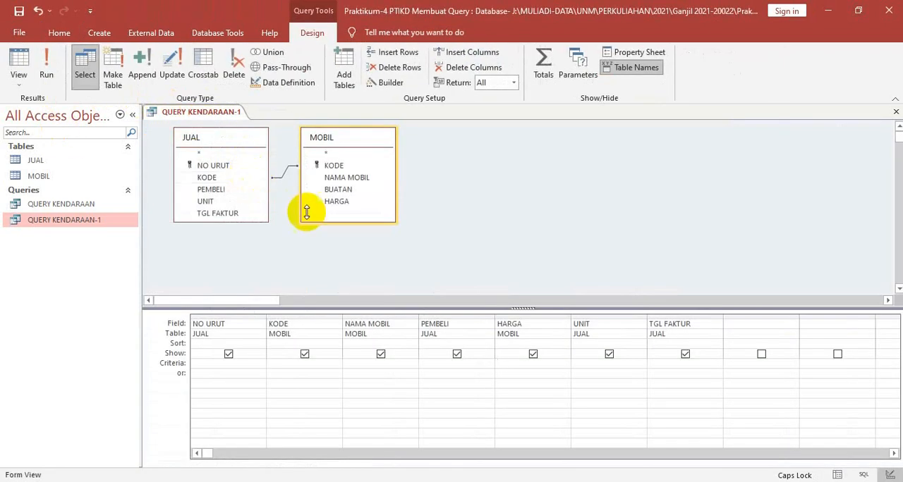
left_click(594, 335)
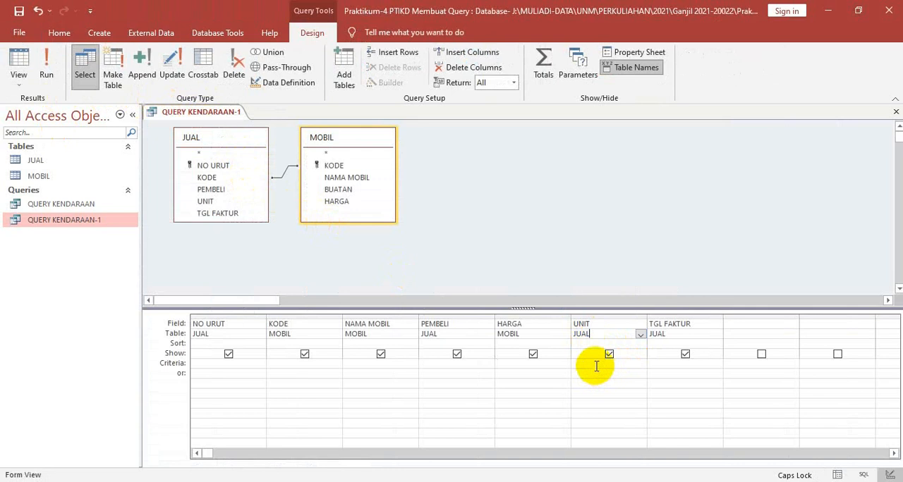
left_click(595, 364)
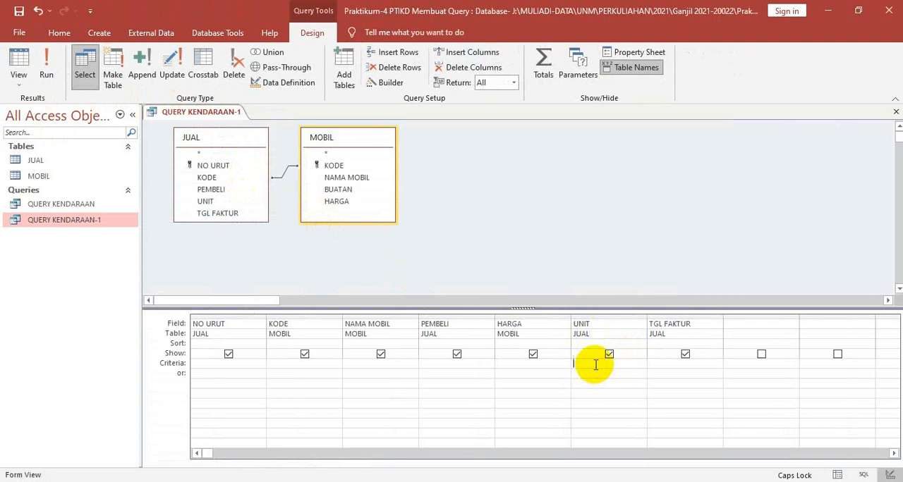
type(">=5")
type("aND")
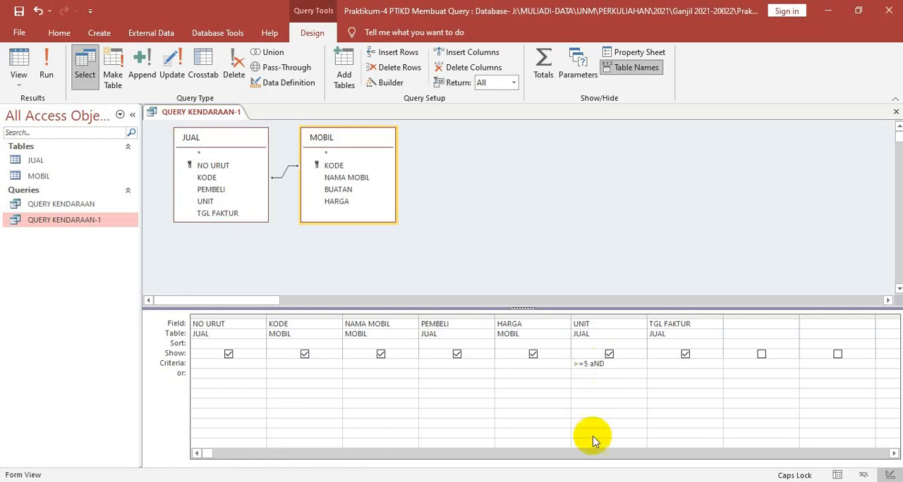
key("BackSpace")
key("BackSpace")
key("BackSpace")
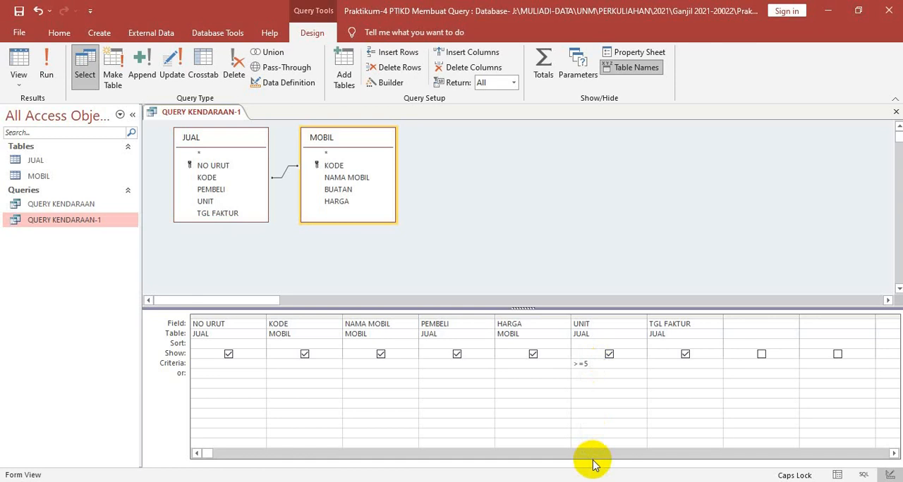
type("And <")
type("=10")
right_click(201, 112)
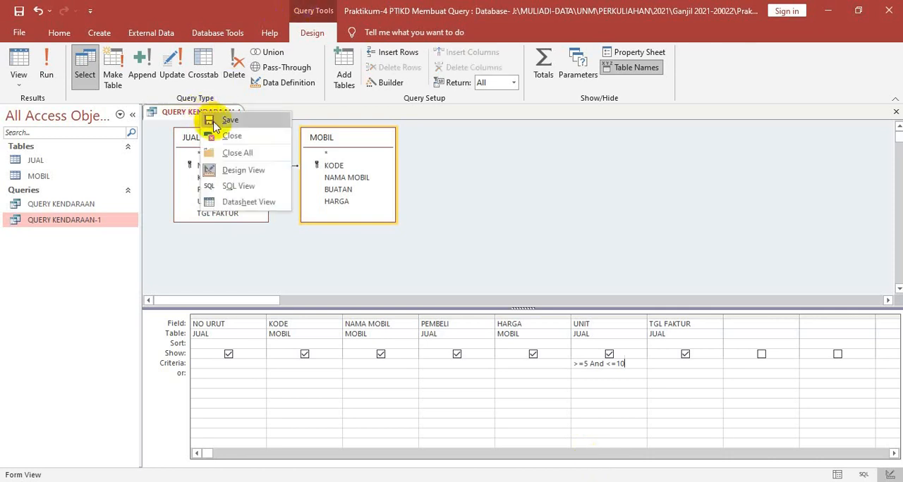
left_click(258, 211)
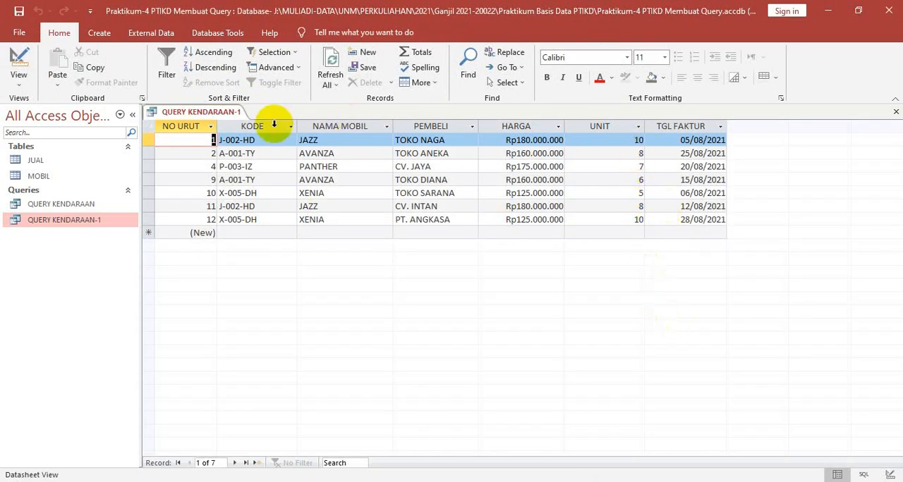
Replace the UNIT criterion with between 5 And 10 in Design view and display the query in Datasheet view
right_click(226, 114)
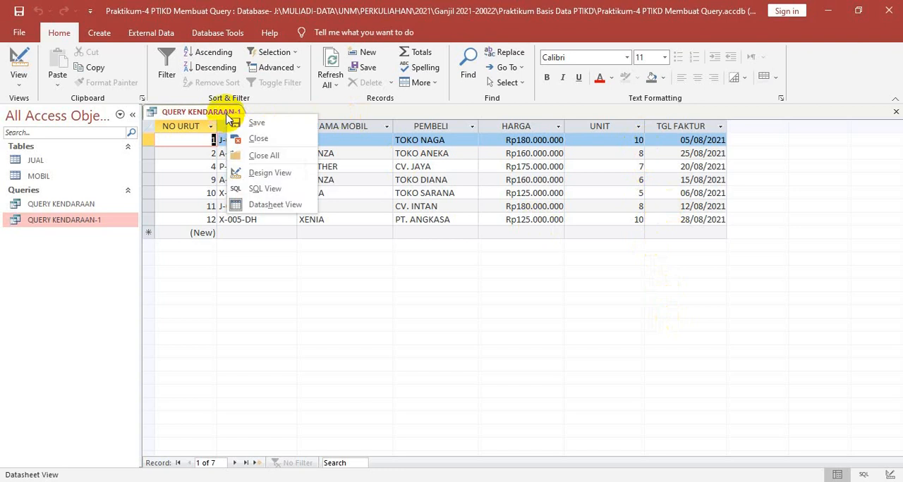
left_click(294, 174)
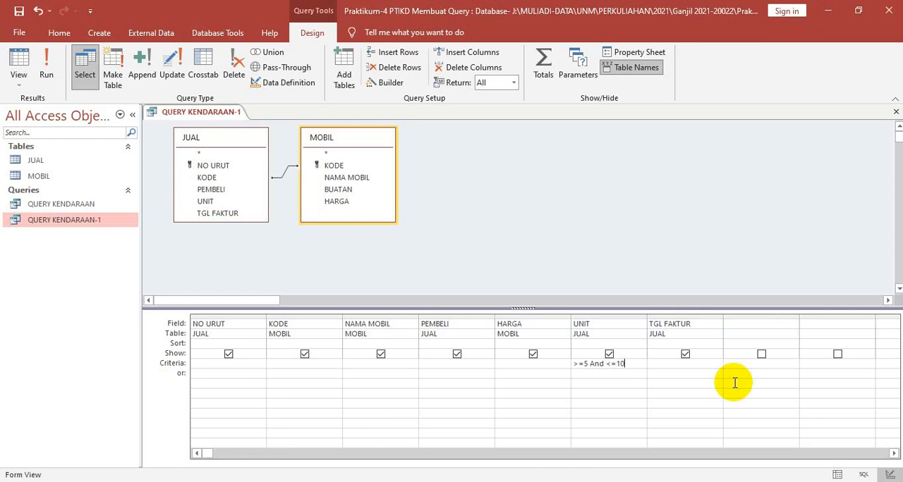
key("BackSpace")
key("BackSpace")
key("BackSpace")
key("BackSpace")
key("BackSpace")
key("BackSpace")
key("BackSpace")
key("BackSpace")
key("BackSpace")
key("BackSpace")
key("BackSpace")
key("BackSpace")
type("between 5 And 10")
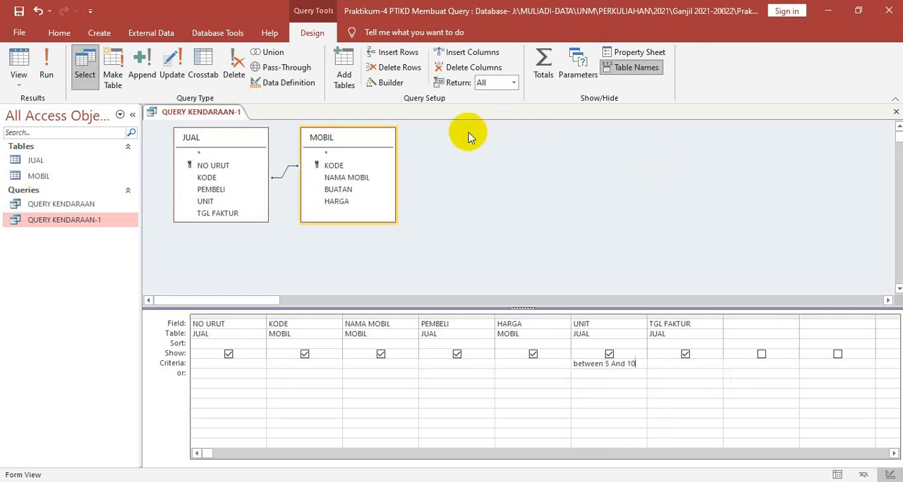
right_click(213, 113)
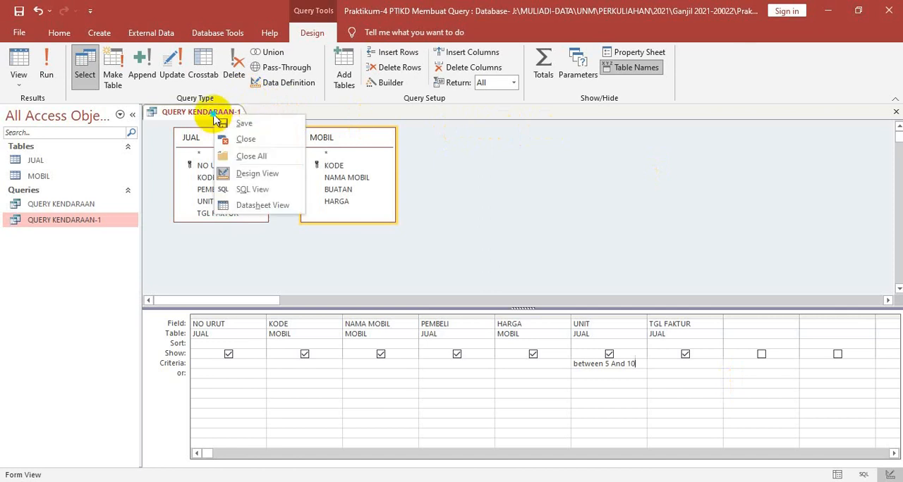
left_click(256, 204)
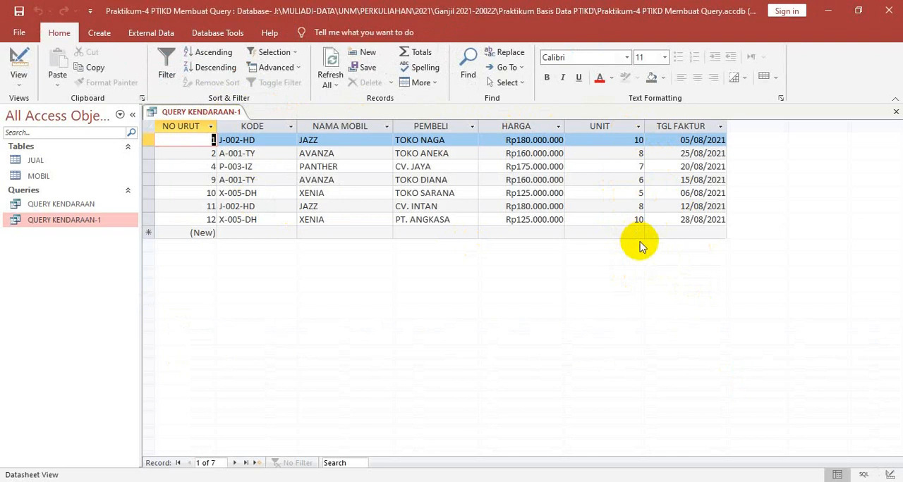
Clear the UNIT field's criterion in Design view and display the query in Datasheet view
right_click(211, 114)
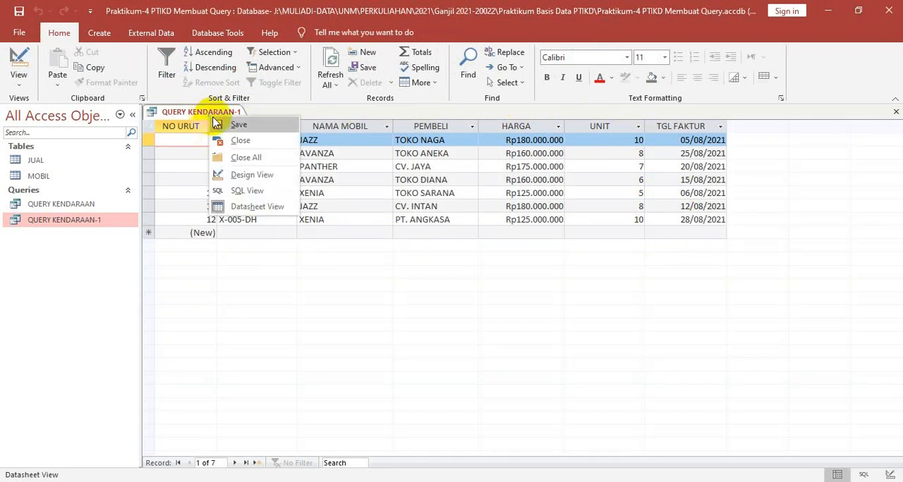
left_click(252, 176)
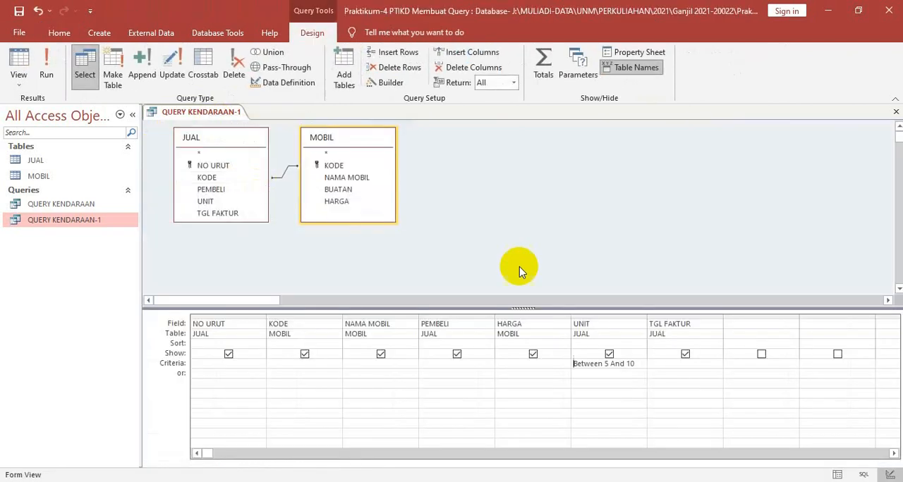
left_click(639, 363)
key("BackSpace")
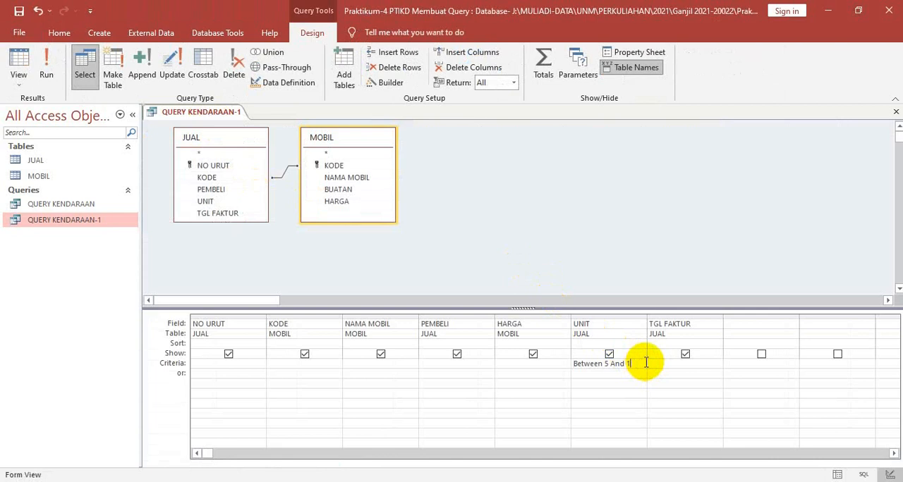
key("BackSpace")
key("BackSpace")
key("BackSpace")
key("BackSpace")
key("BackSpace")
key("BackSpace")
key("BackSpace")
key("BackSpace")
key("BackSpace")
key("BackSpace")
key("BackSpace")
key("BackSpace")
key("BackSpace")
key("BackSpace")
key("BackSpace")
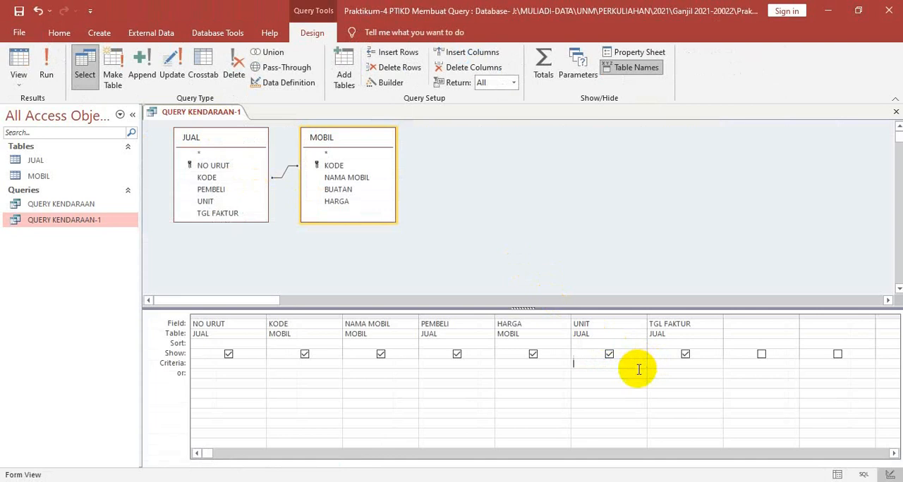
right_click(213, 120)
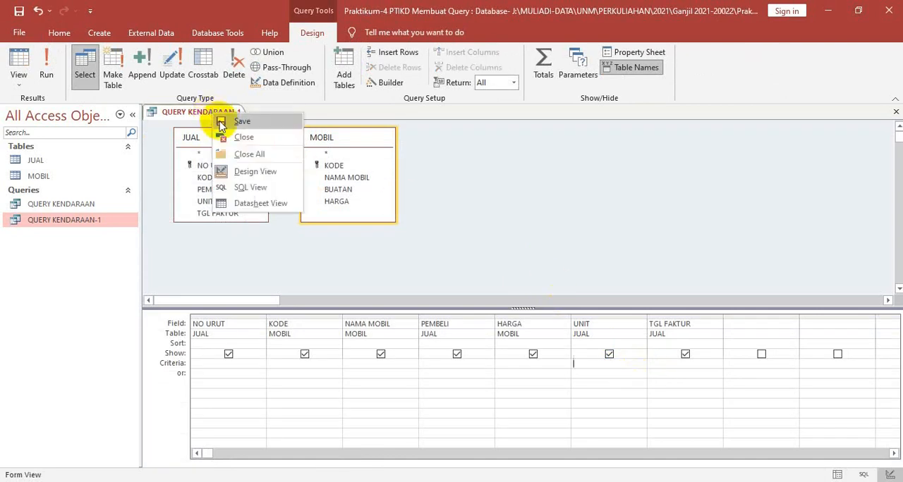
left_click(257, 200)
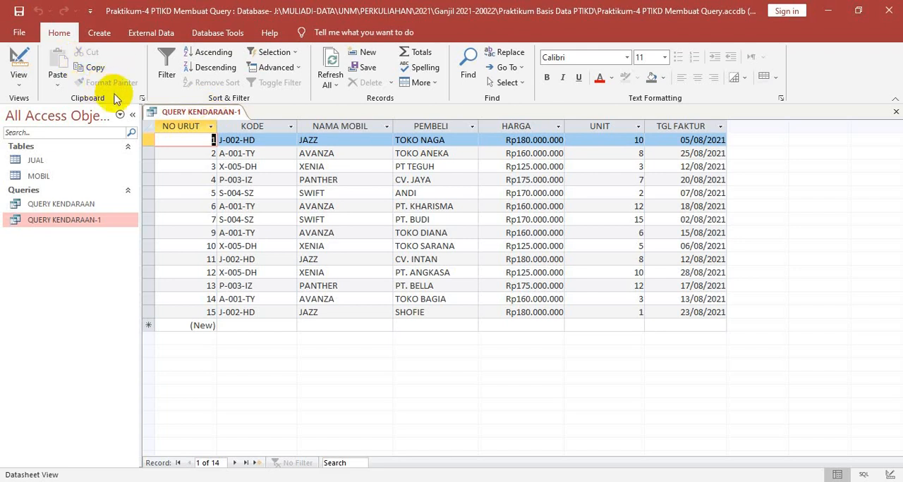
Enter A-001-TY as the criterion for the KODE field in the query's Design view
right_click(199, 118)
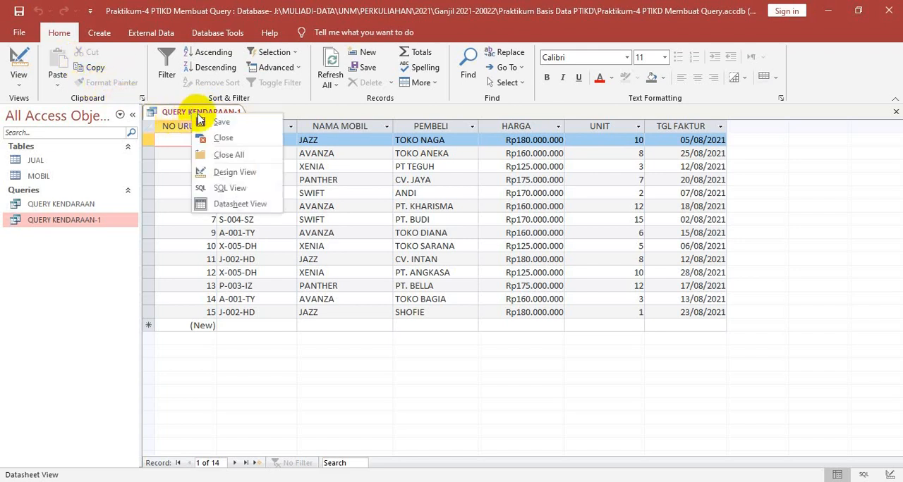
left_click(243, 172)
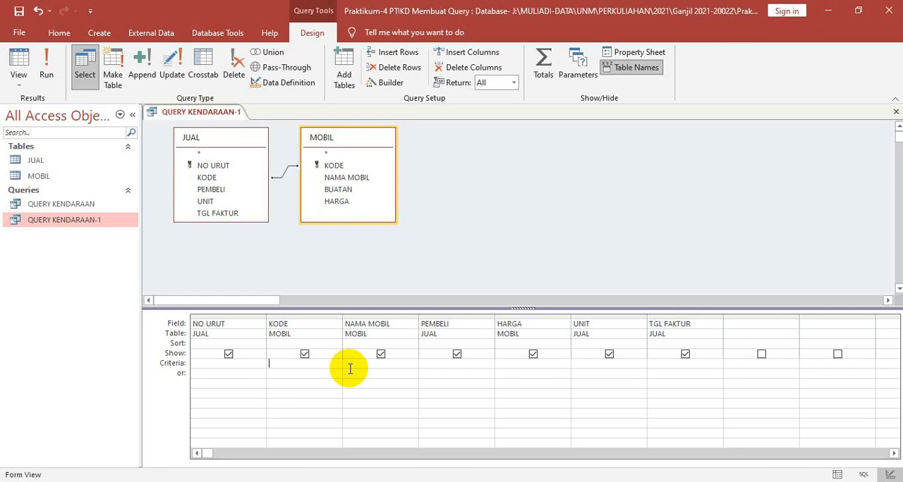
type("a")
key("Caps_Lock")
key("BackSpace")
type("A")
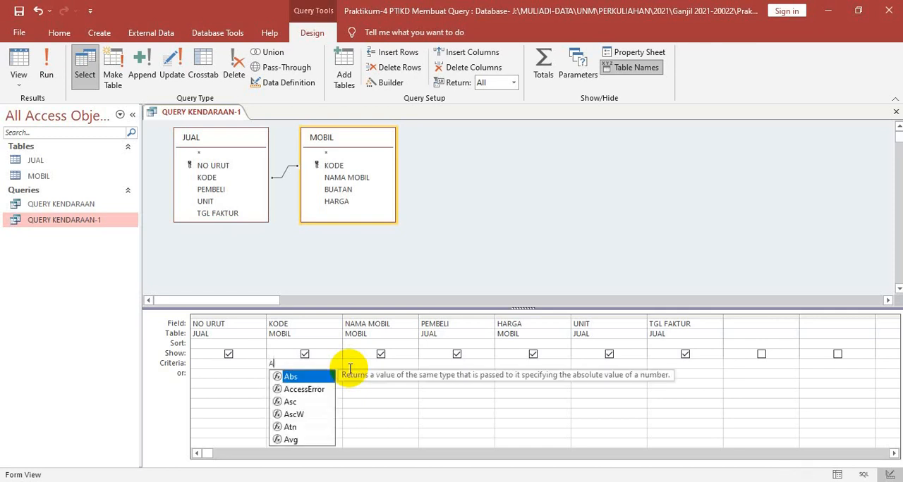
type("*")
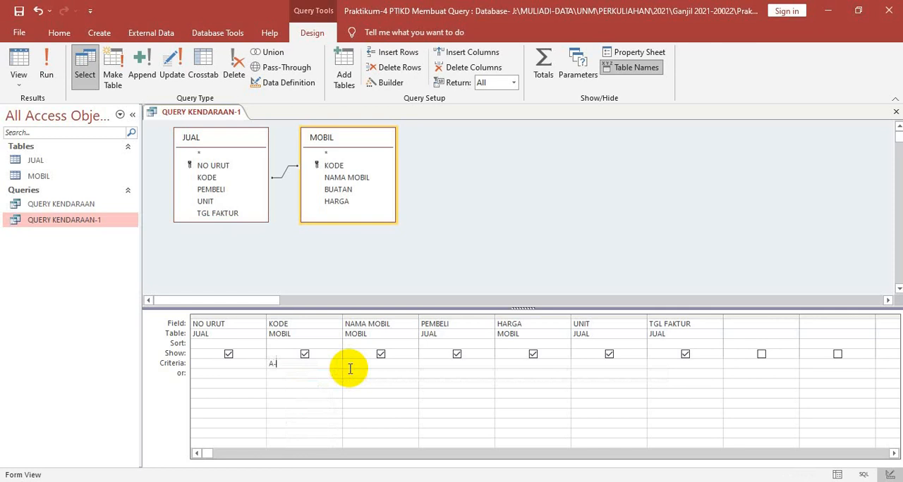
type("001-Ty")
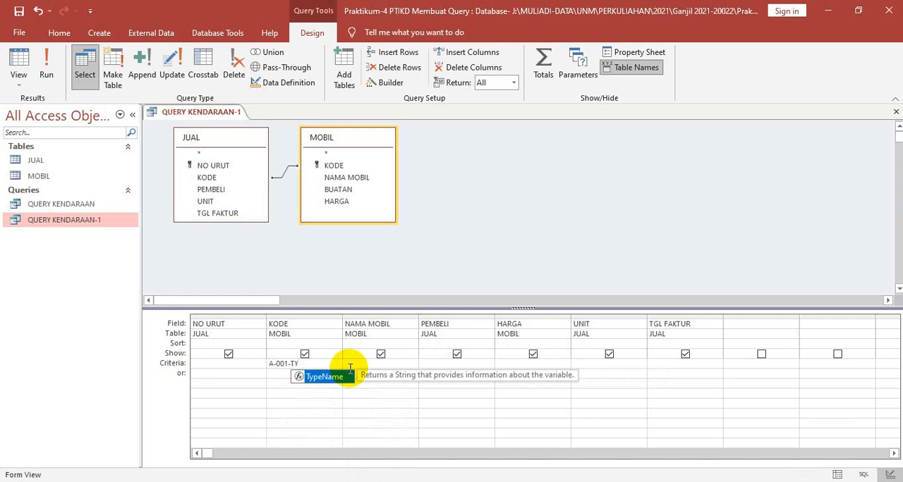
left_click(201, 373)
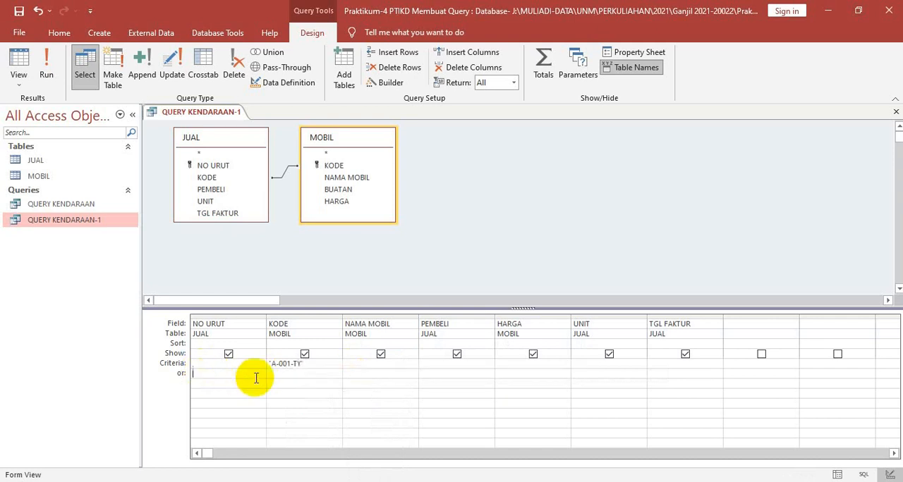
Add X-004-DH as the Or criterion for the KODE field and display the query in Datasheet view
left_click(282, 373)
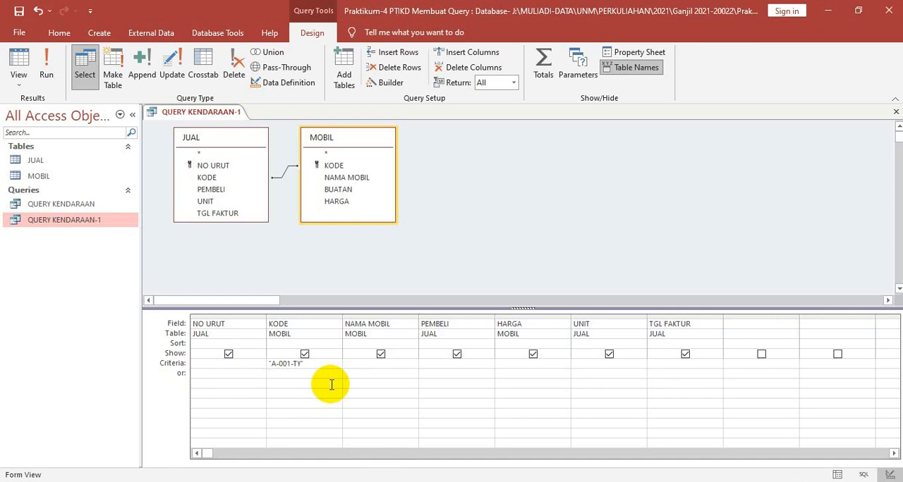
type("X-004-D")
key("BackSpace")
type("DH")
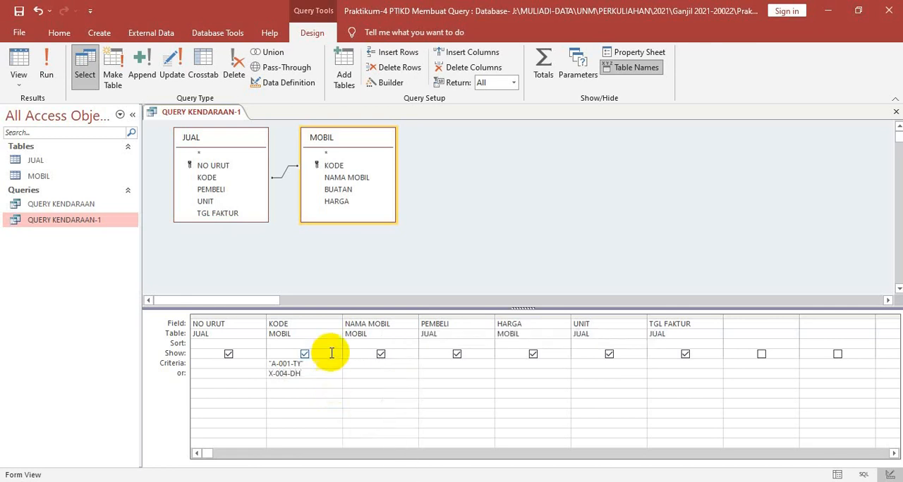
left_click(336, 324)
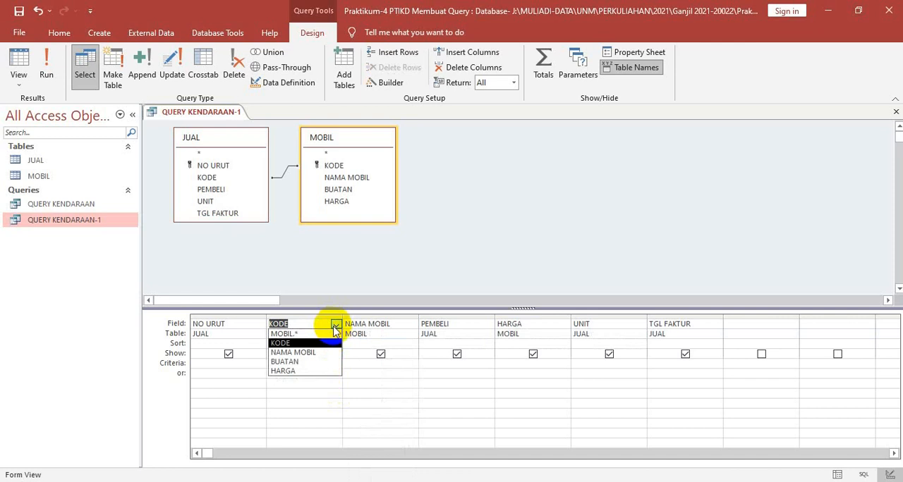
left_click(302, 391)
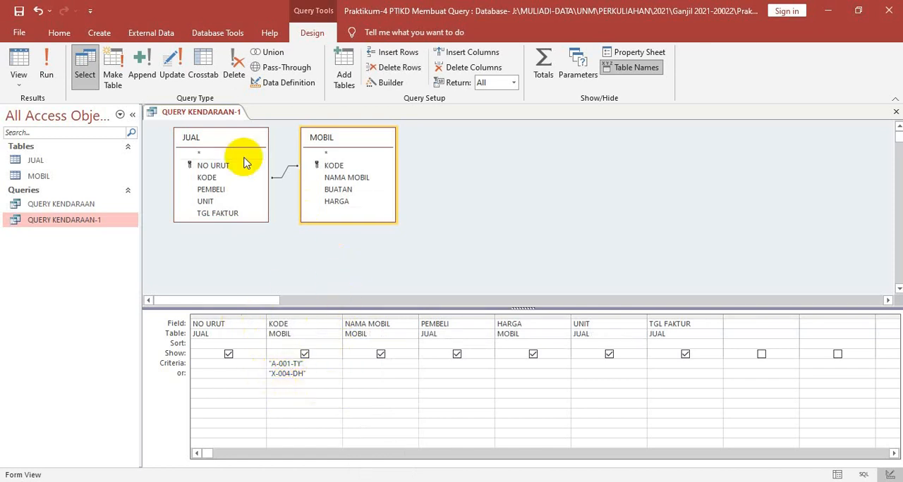
right_click(185, 115)
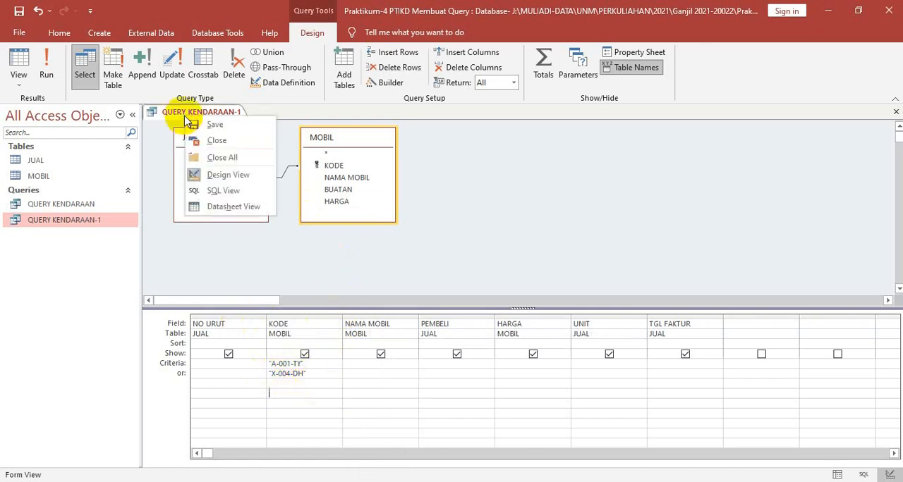
left_click(235, 207)
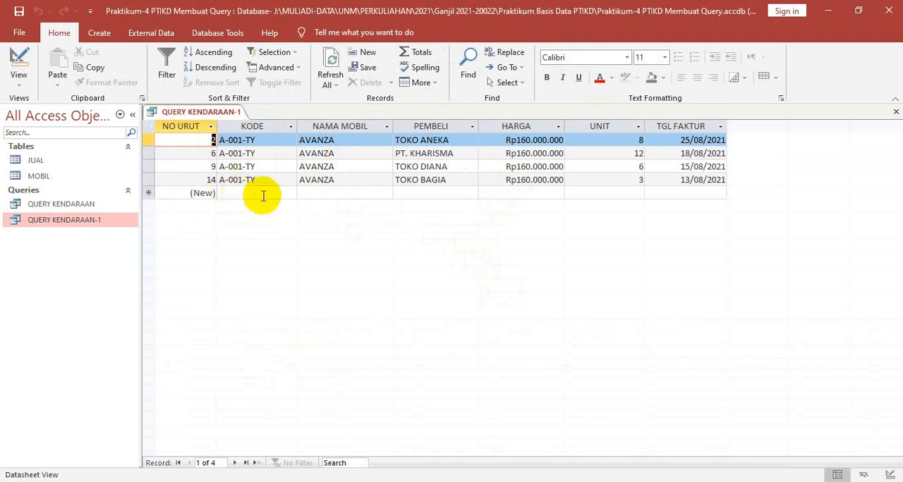
Return to Design view and delete the KODE field's Or criterion
right_click(178, 117)
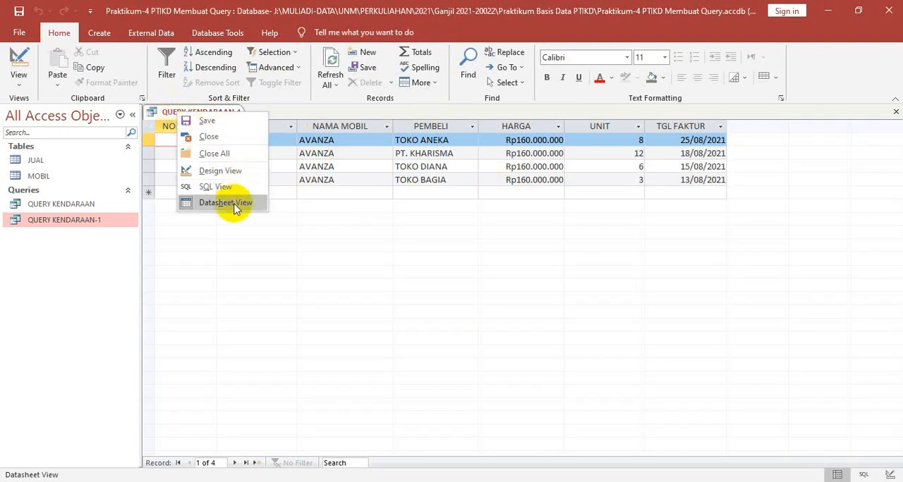
left_click(226, 170)
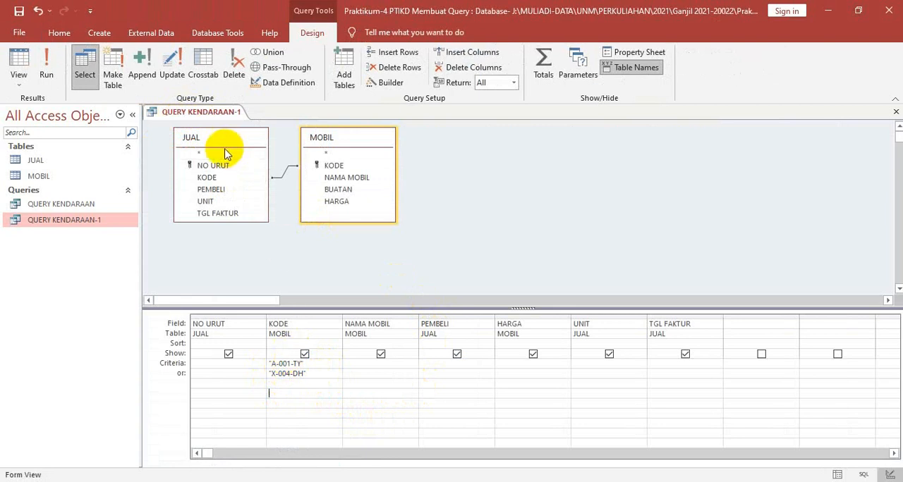
left_click(330, 376)
key("BackSpace")
key("BackSpace")
key("BackSpace")
key("BackSpace")
key("BackSpace")
key("BackSpace")
key("BackSpace")
key("BackSpace")
key("BackSpace")
key("BackSpace")
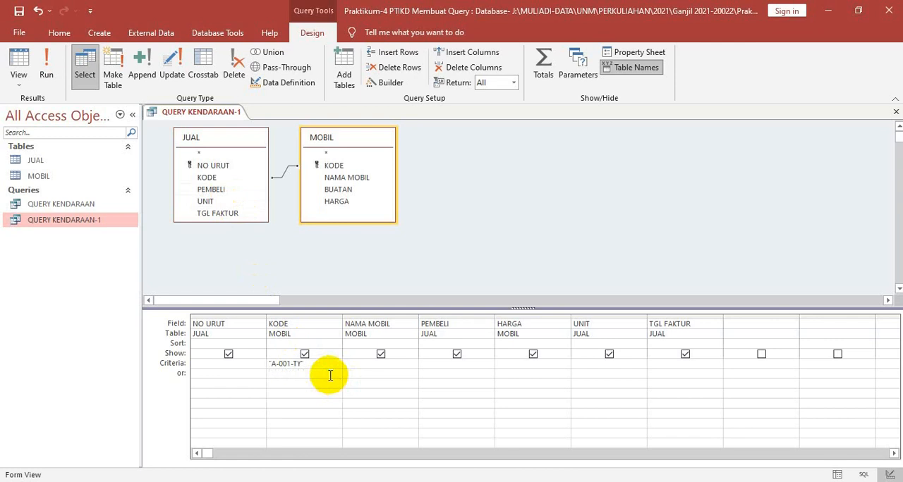
Clear the remaining KODE criterion and display the unfiltered query in Datasheet view
left_click(310, 367)
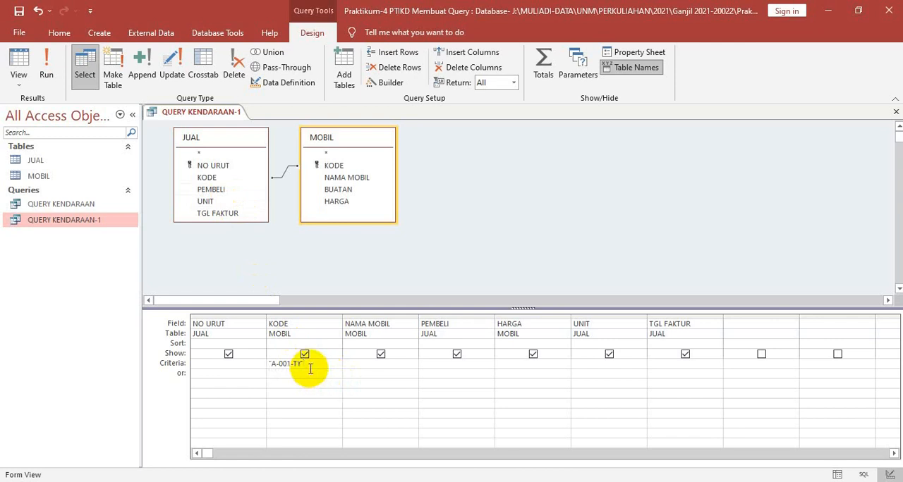
key("BackSpace")
key("BackSpace")
key("BackSpace")
key("BackSpace")
key("BackSpace")
key("BackSpace")
key("BackSpace")
key("BackSpace")
key("BackSpace")
key("BackSpace")
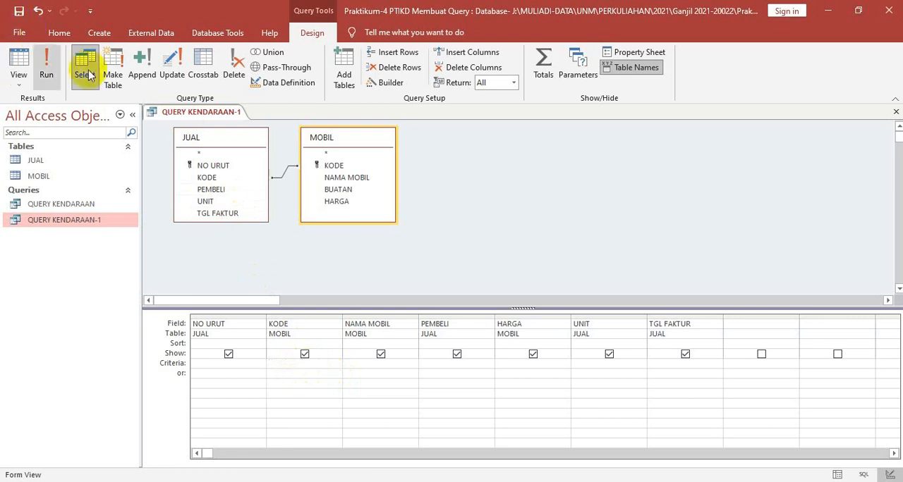
right_click(196, 115)
left_click(242, 170)
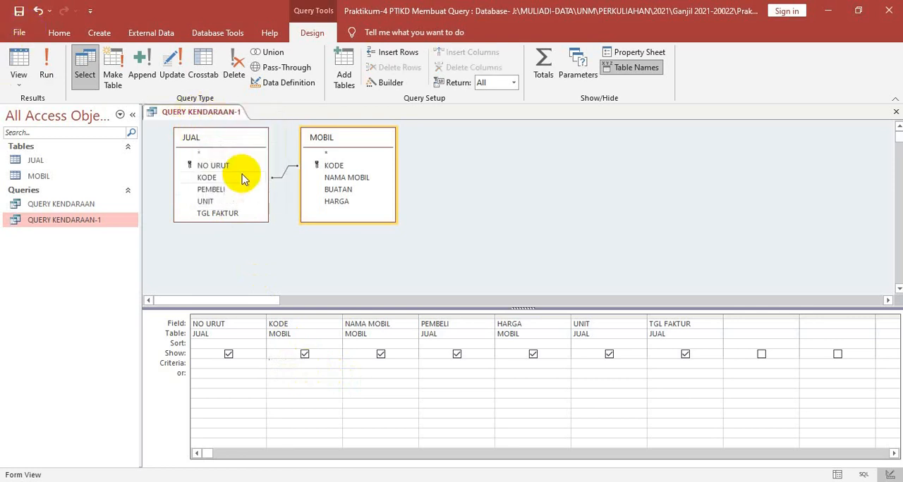
right_click(231, 113)
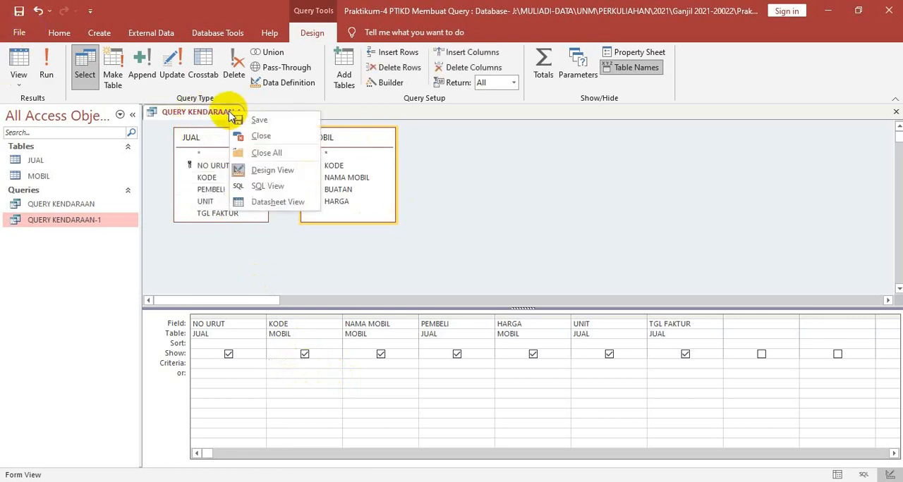
left_click(268, 203)
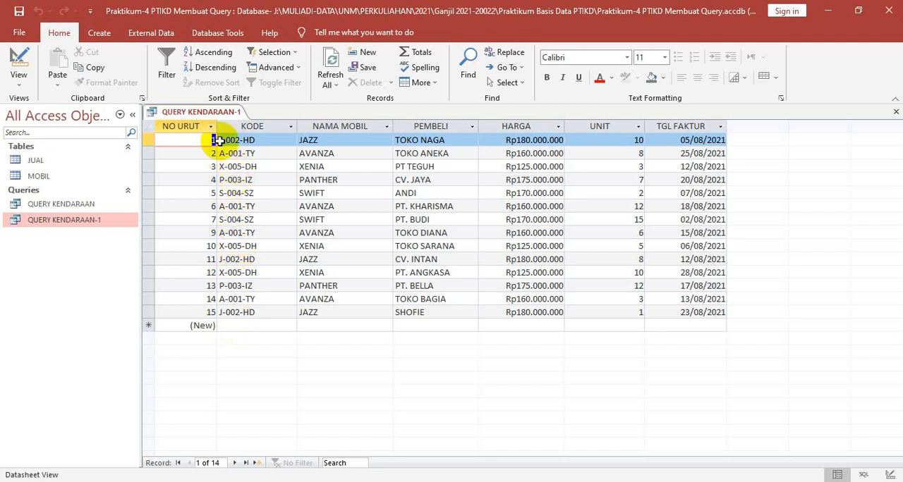
In Design view, enter A-001-TY as the first criterion for the KODE field
right_click(206, 116)
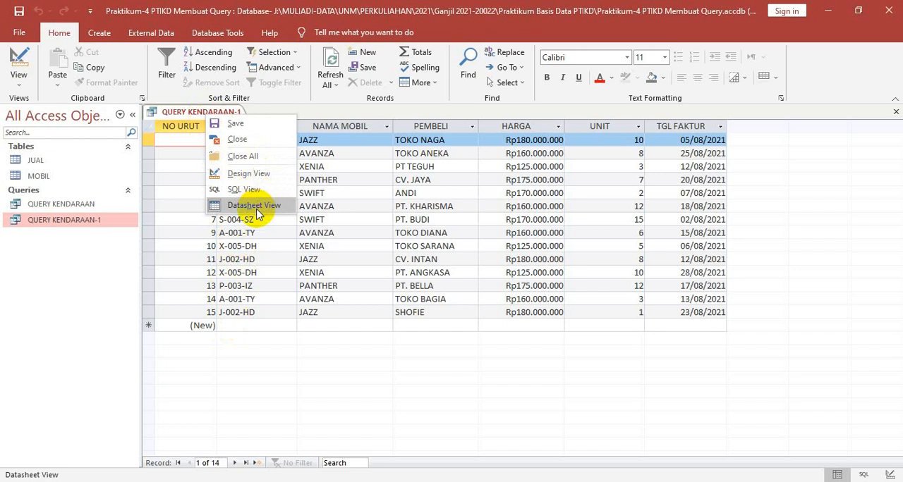
left_click(248, 175)
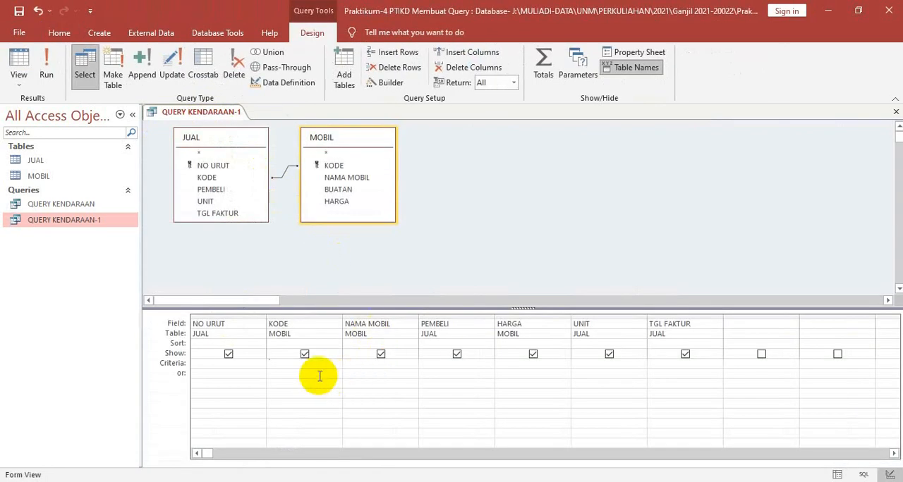
type("a")
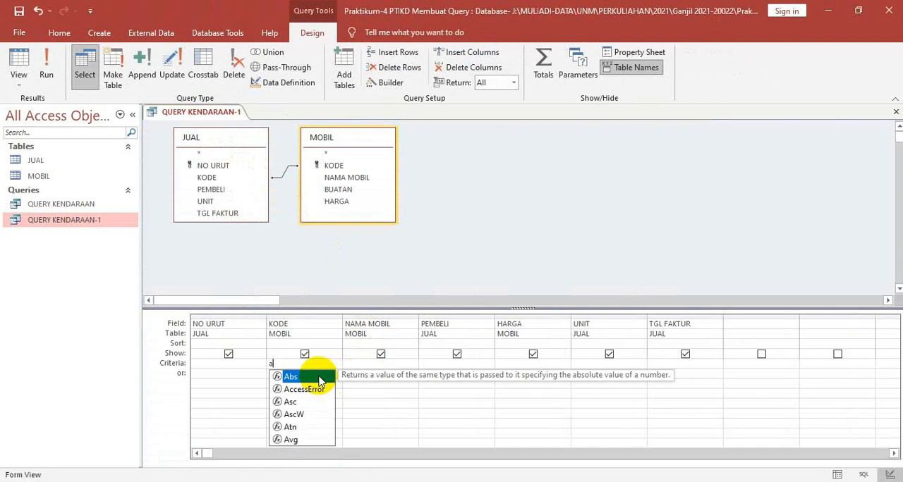
key("BackSpace")
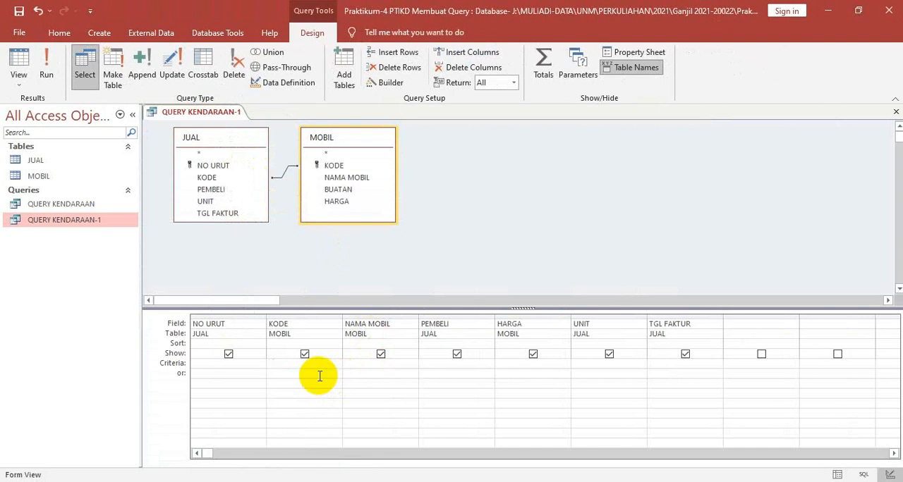
type("A-001-TY")
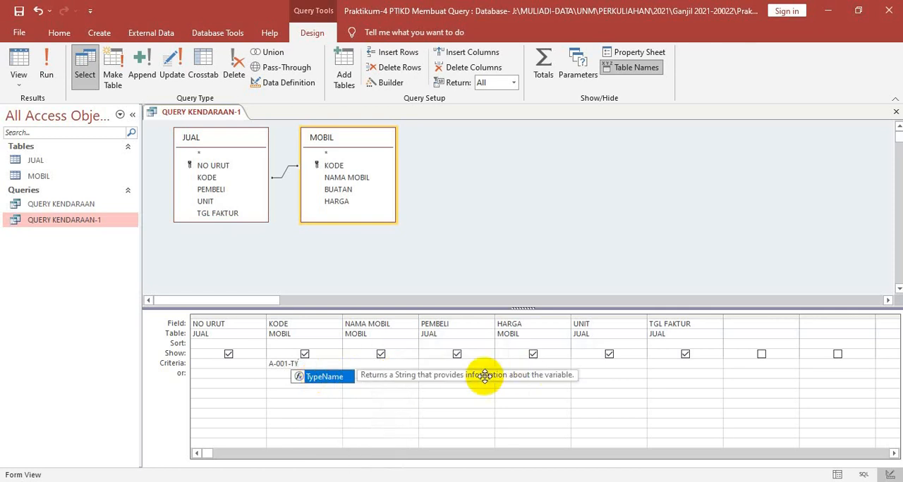
Add X-005-DH as the Or criterion for the KODE field and display the query in Datasheet view
left_click(274, 373)
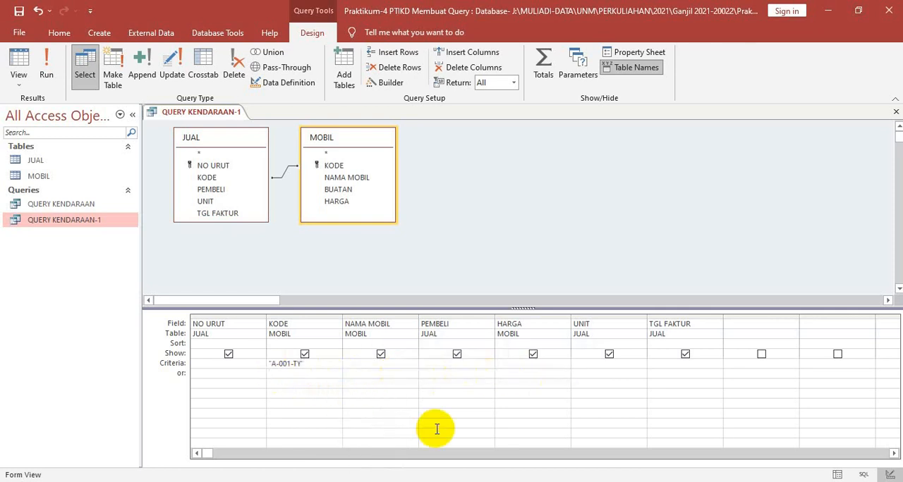
type("X-005-DH")
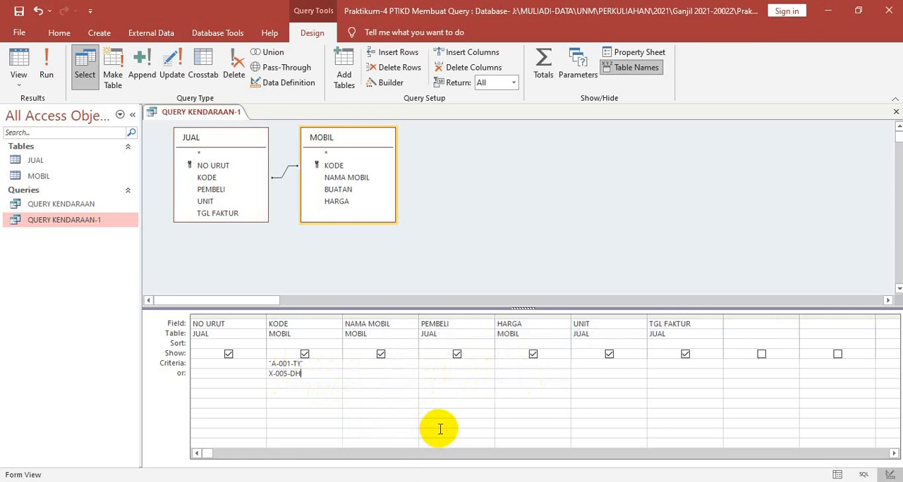
right_click(201, 114)
left_click(246, 207)
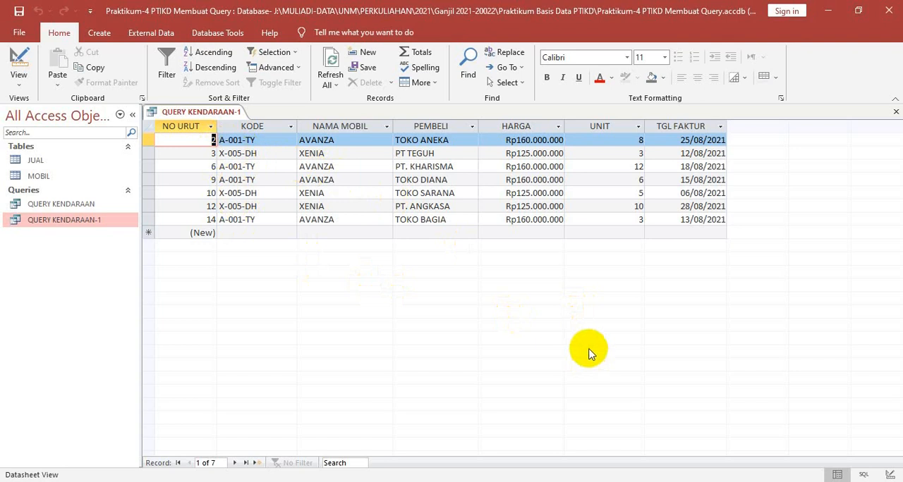
Return to Design view and delete the A-001-TY criterion from the KODE field
right_click(219, 112)
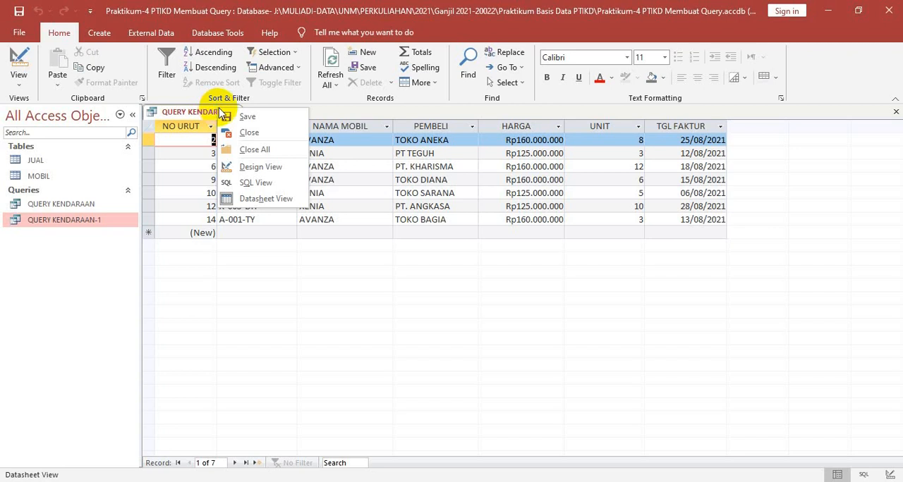
left_click(243, 167)
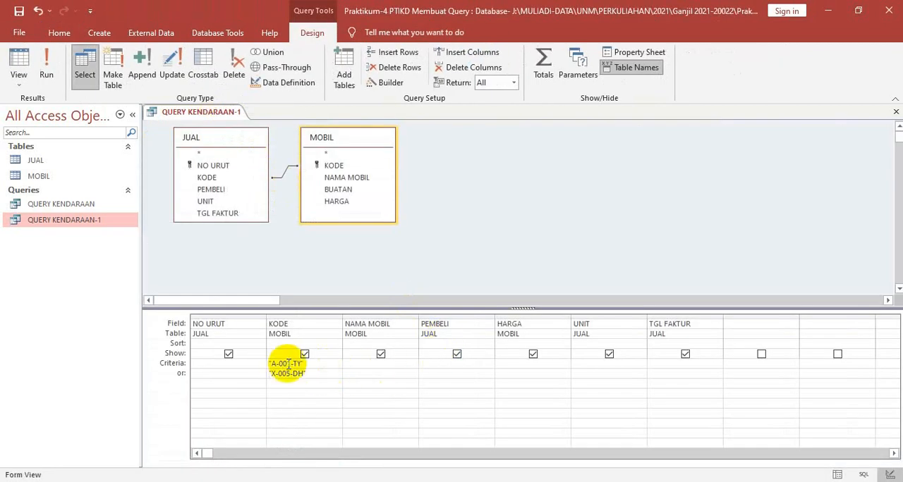
left_click(271, 364)
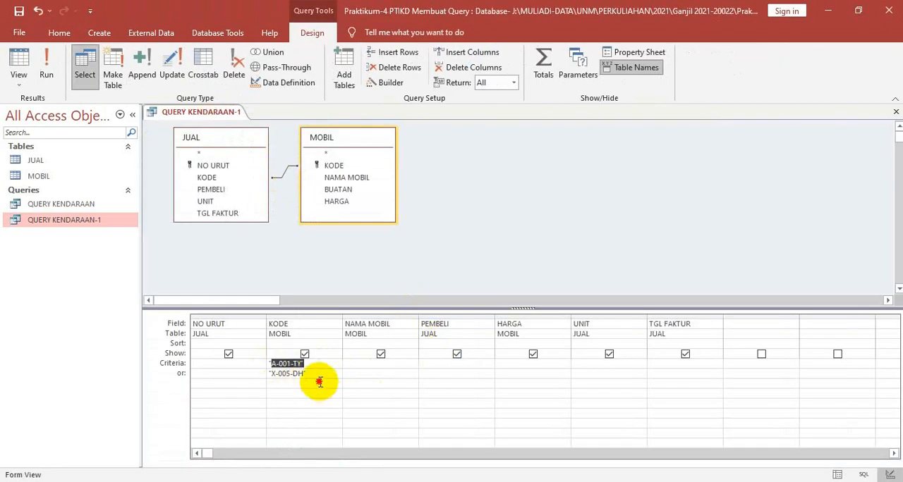
type("\"")
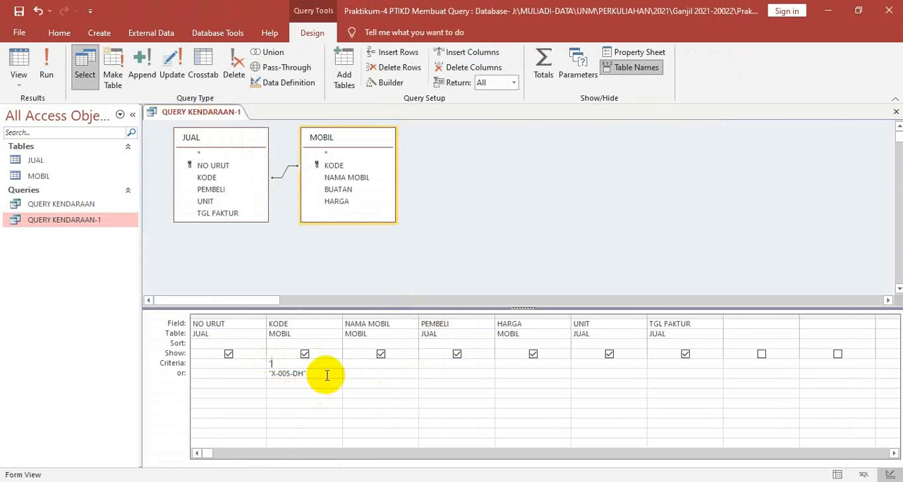
left_click(271, 375)
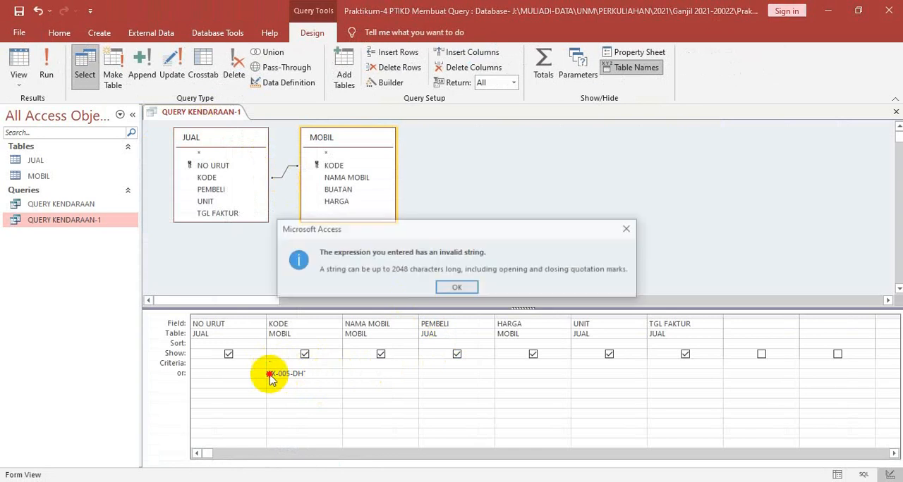
left_click(442, 292)
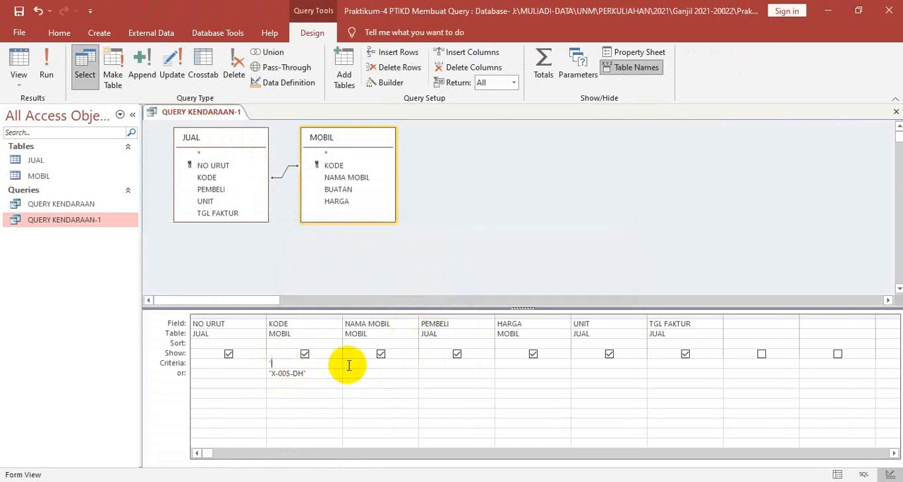
key("BackSpace")
Delete the X-005-DH Or criterion from the KODE field and display the query in Datasheet view
left_click(336, 372)
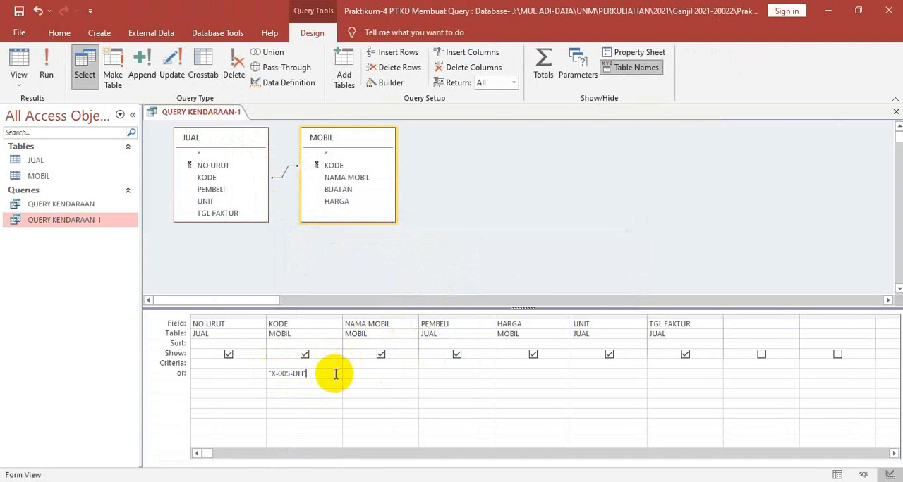
key("BackSpace")
key("BackSpace")
key("BackSpace")
key("BackSpace")
key("BackSpace")
key("BackSpace")
key("BackSpace")
key("BackSpace")
key("BackSpace")
key("BackSpace")
right_click(207, 113)
left_click(240, 201)
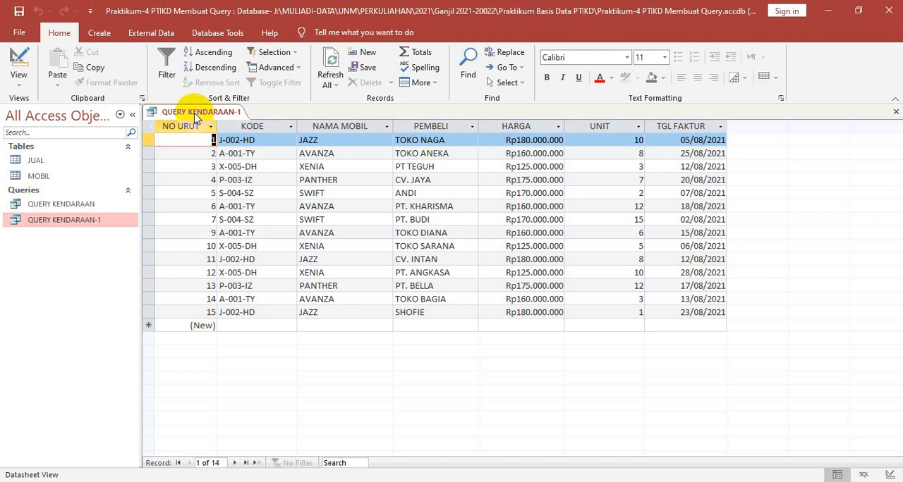
In Design view, enter JAZZ as the criterion for the NAMA MOBIL field
right_click(195, 115)
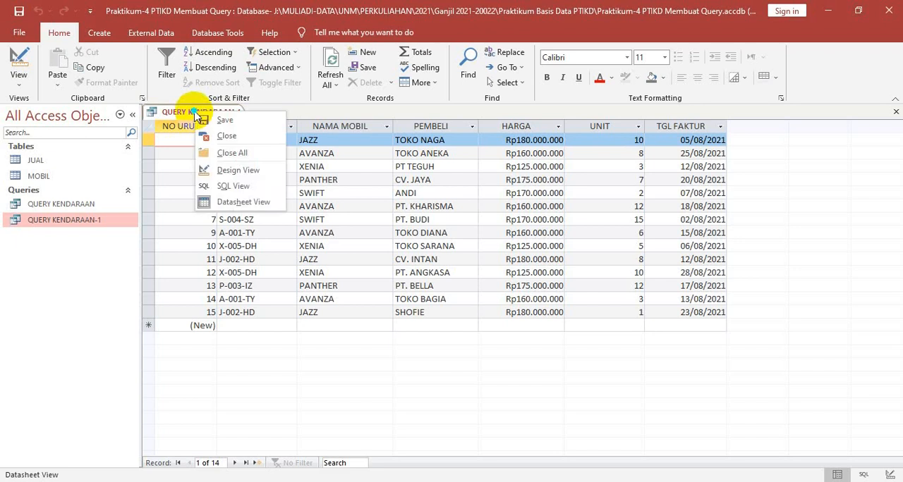
left_click(224, 172)
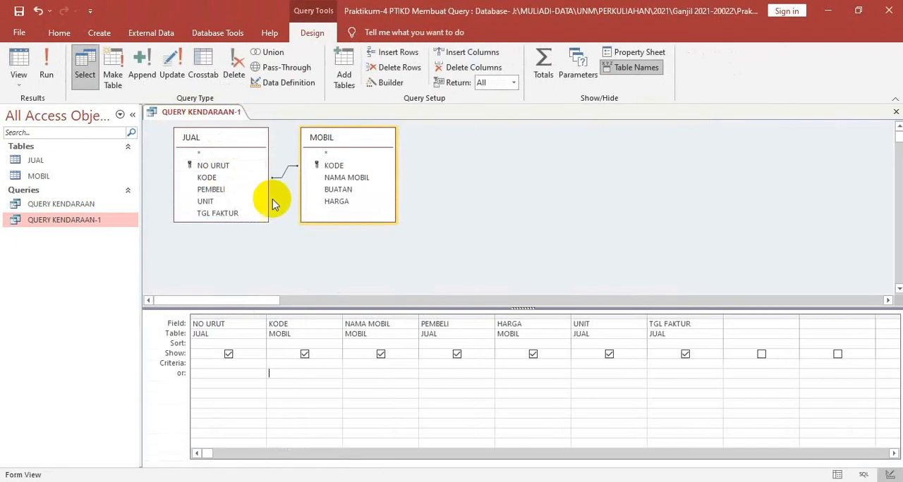
left_click(384, 365)
type("JAZZ")
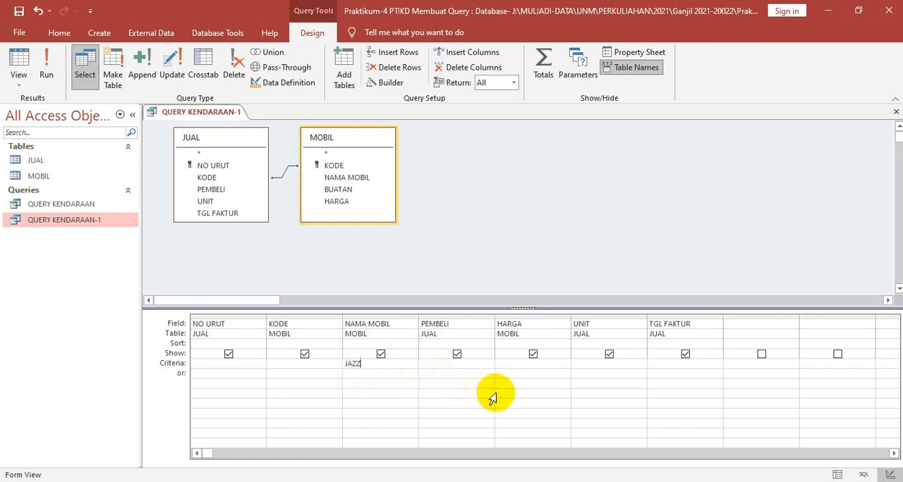
Enter <150000000 in the Or row of the HARGA field and display the query in Datasheet view
left_click(516, 364)
left_click(516, 373)
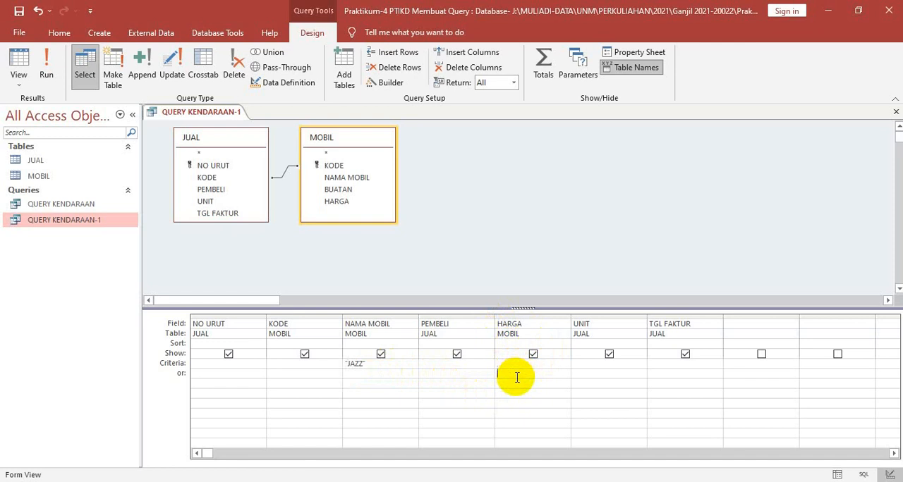
type("<150000000")
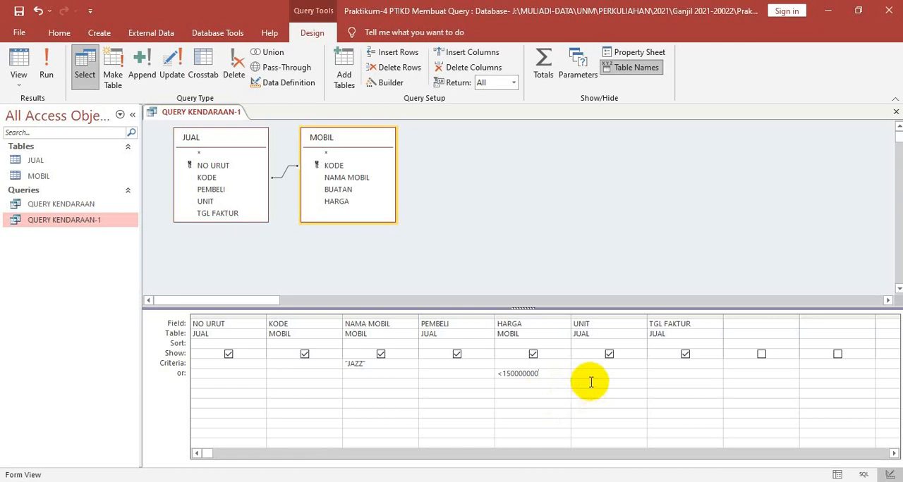
key("Left")
key("Left")
right_click(215, 113)
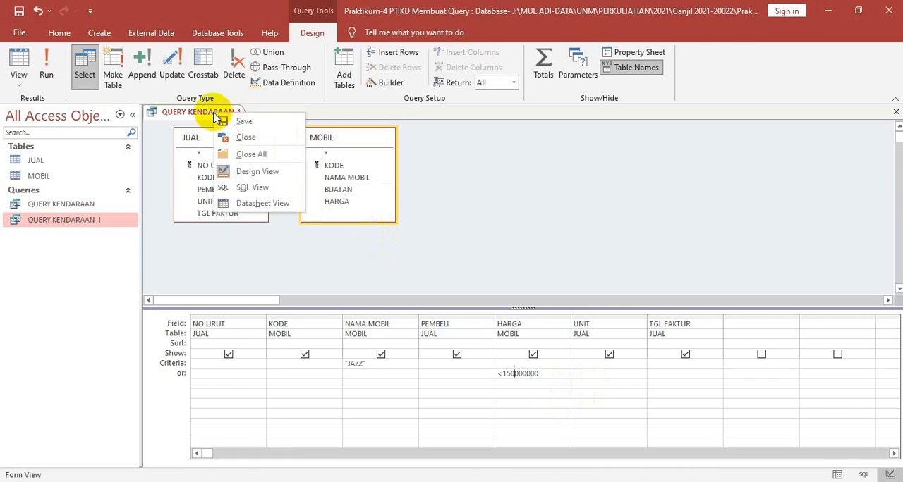
left_click(260, 203)
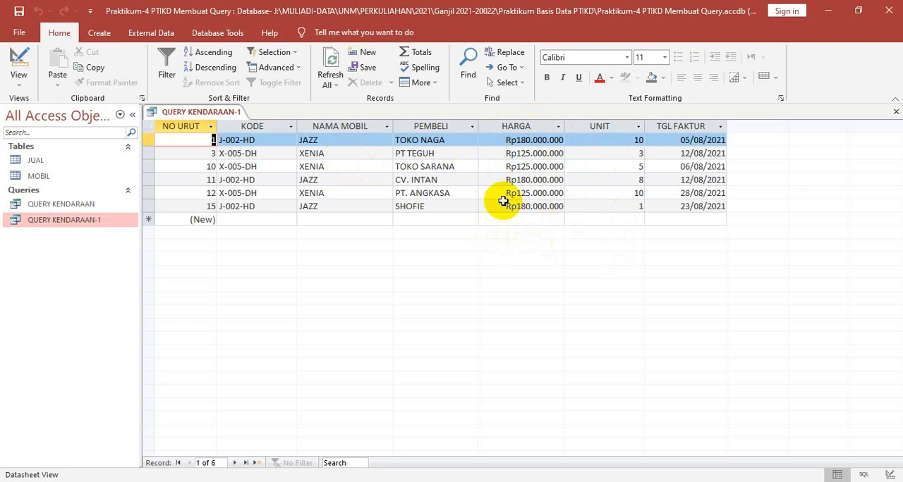
In Design view, delete the JAZZ criterion and the HARGA Or criterion, and display the query in Datasheet view
right_click(218, 114)
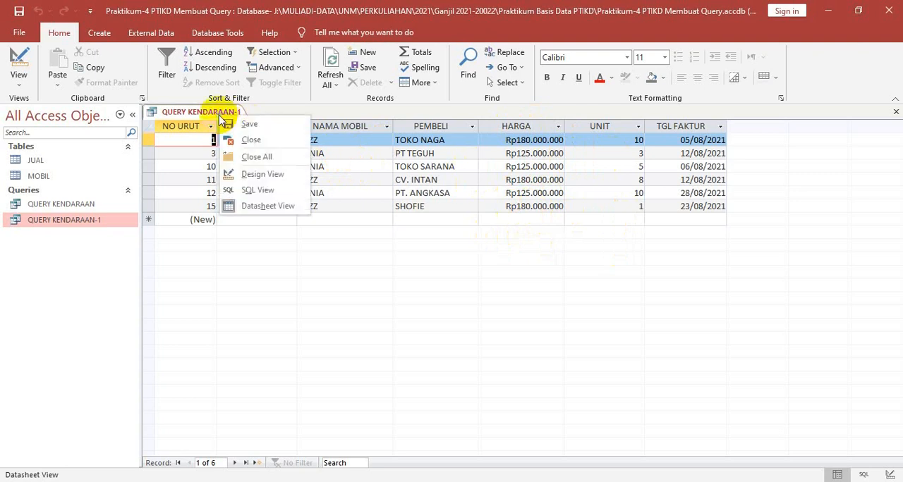
left_click(258, 175)
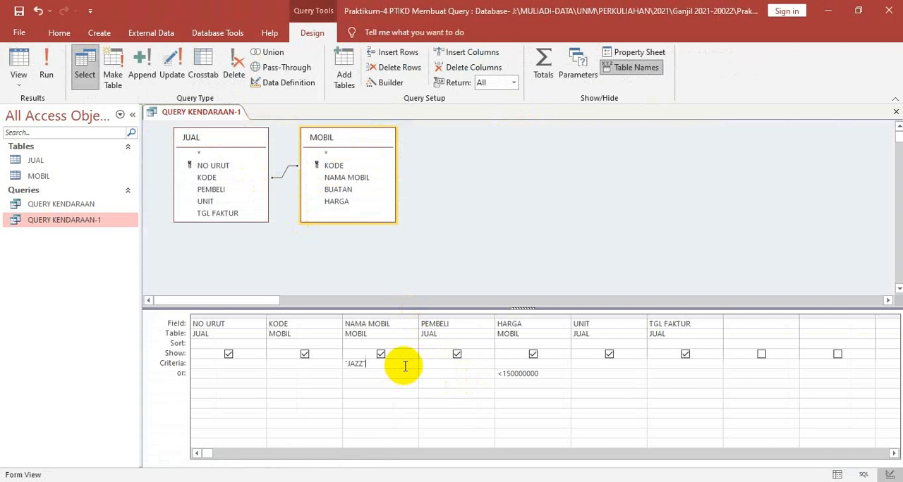
double_click(347, 364)
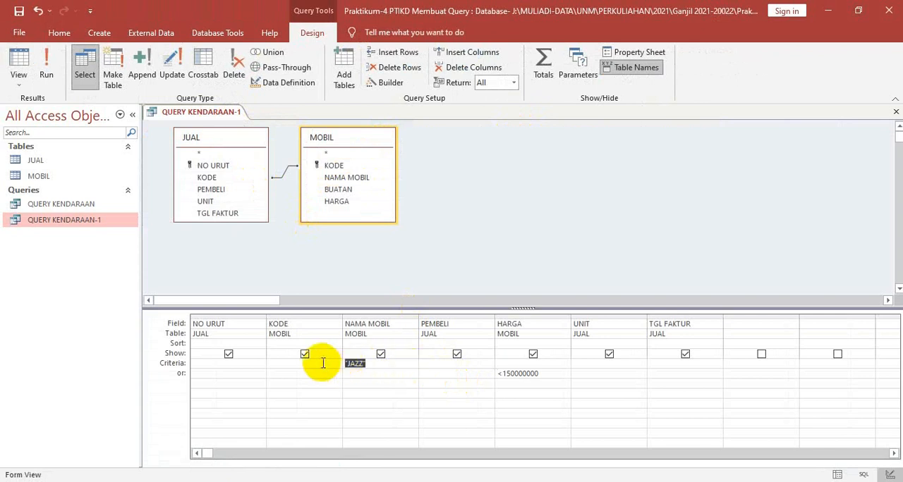
key("Delete")
left_click_drag(557, 374, 496, 369)
key("Delete")
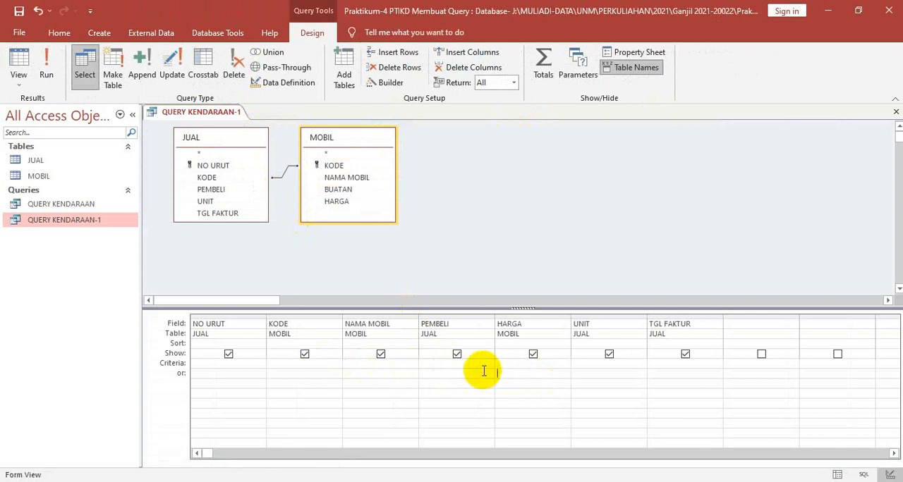
right_click(233, 112)
left_click(258, 202)
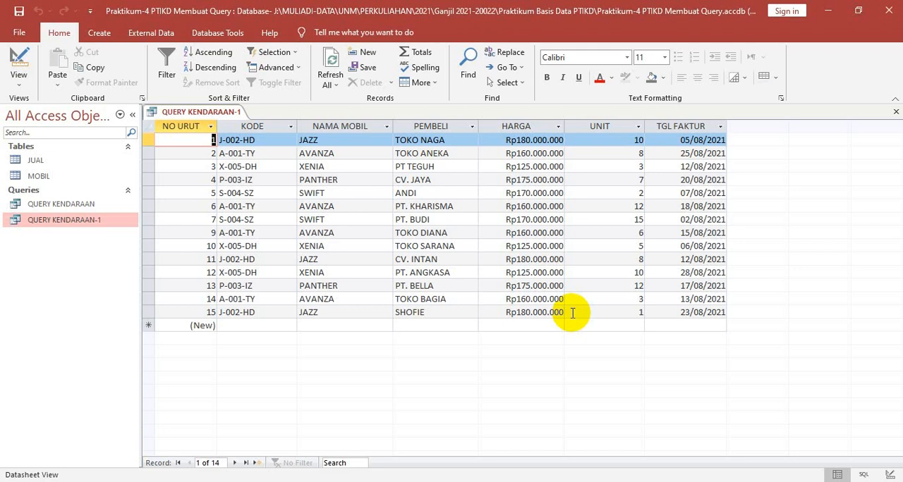
Return to Design view and enter JAZZ in the Criteria row of the NAMA MOBIL field
right_click(222, 112)
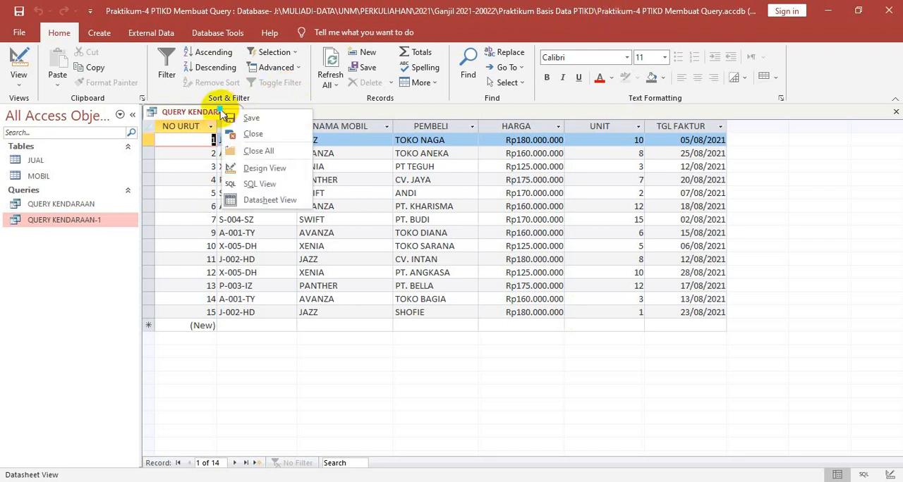
left_click(273, 169)
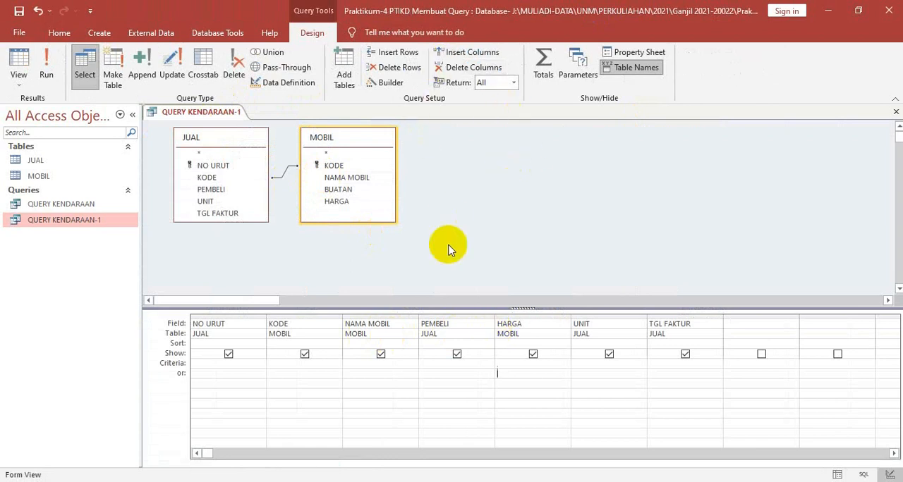
left_click(368, 370)
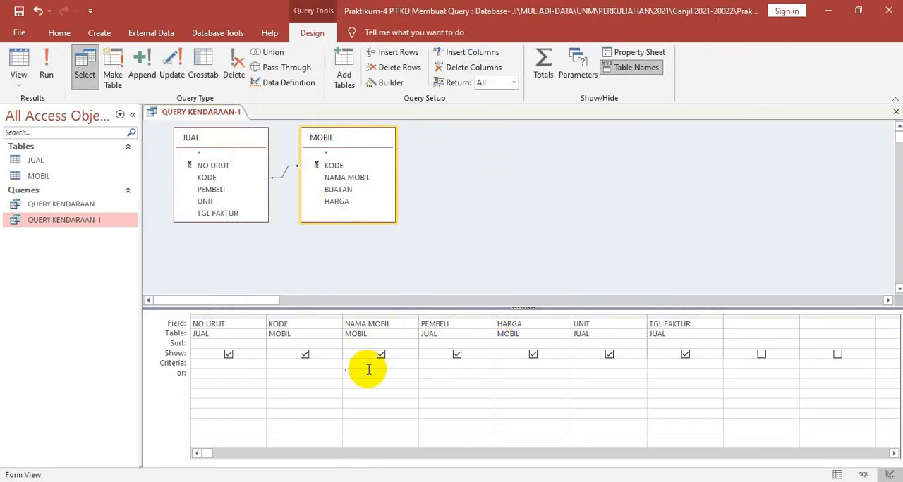
left_click(368, 367)
type("JAS")
key("BackSpace")
type("z")
key("BackSpace")
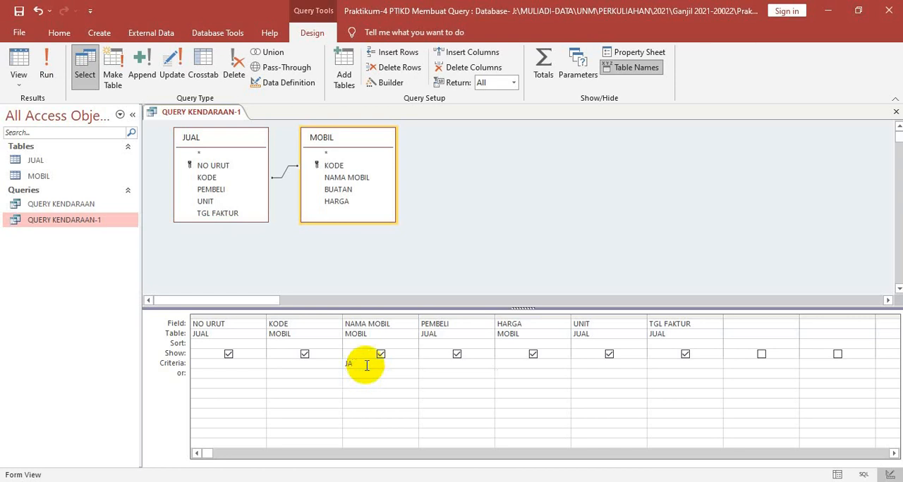
type("ZZ")
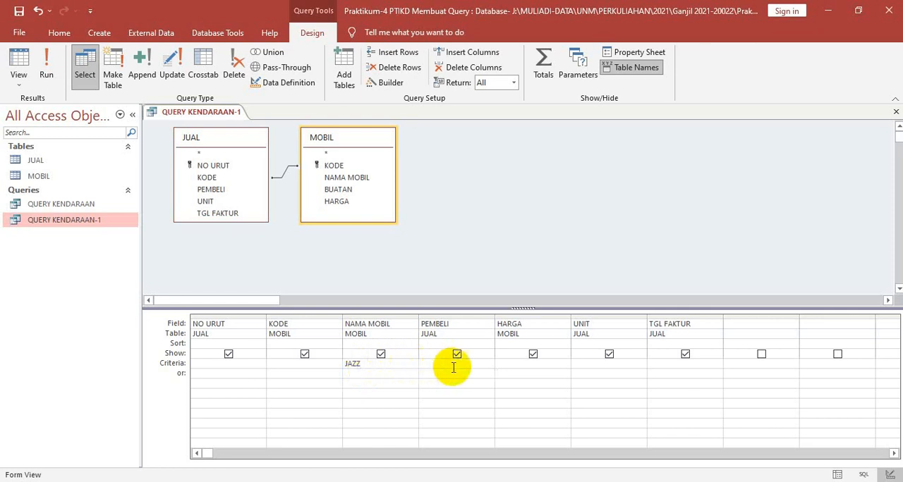
Enter <150000000 in the Criteria row of the HARGA field and display the query in Datasheet view
left_click(520, 368)
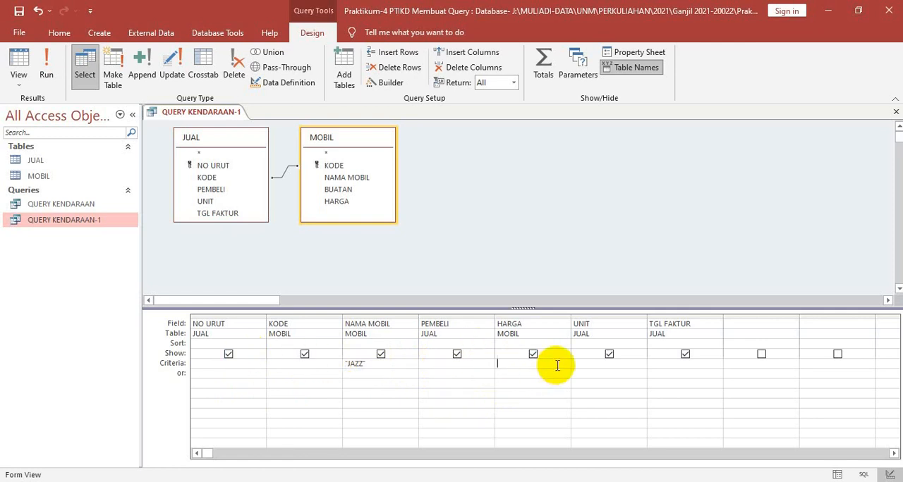
type("<150000000")
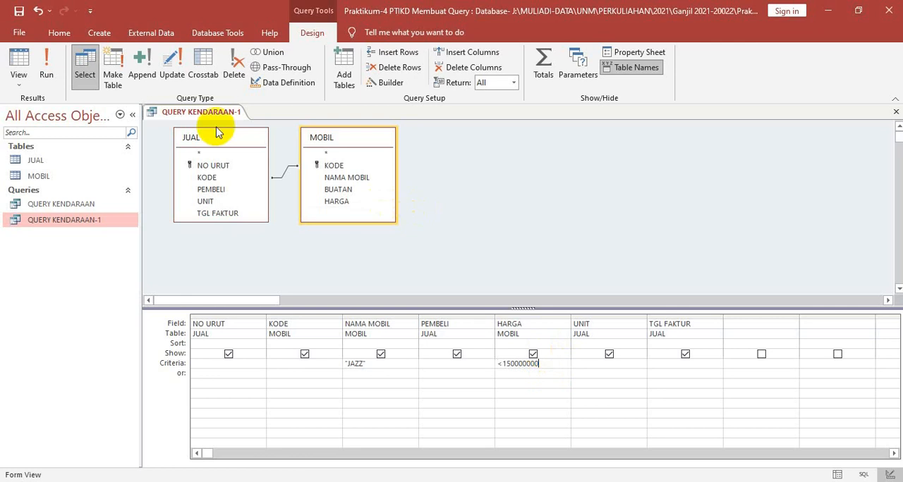
right_click(194, 112)
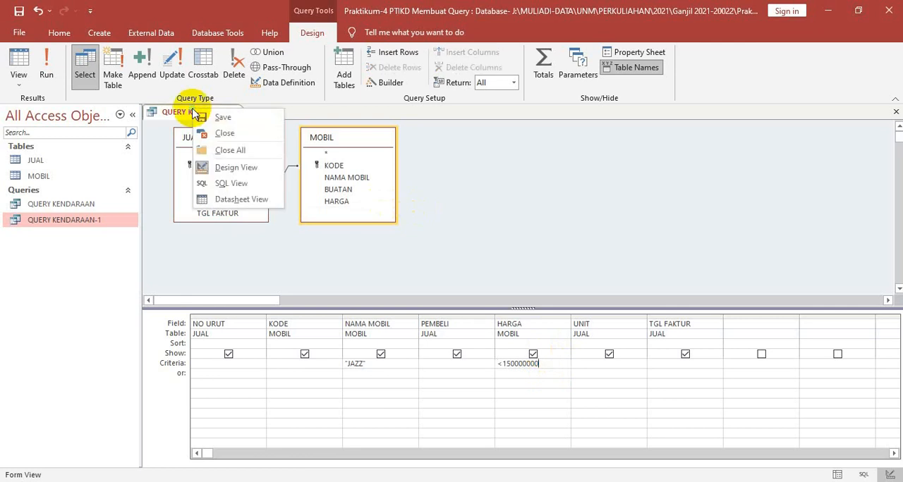
left_click(228, 201)
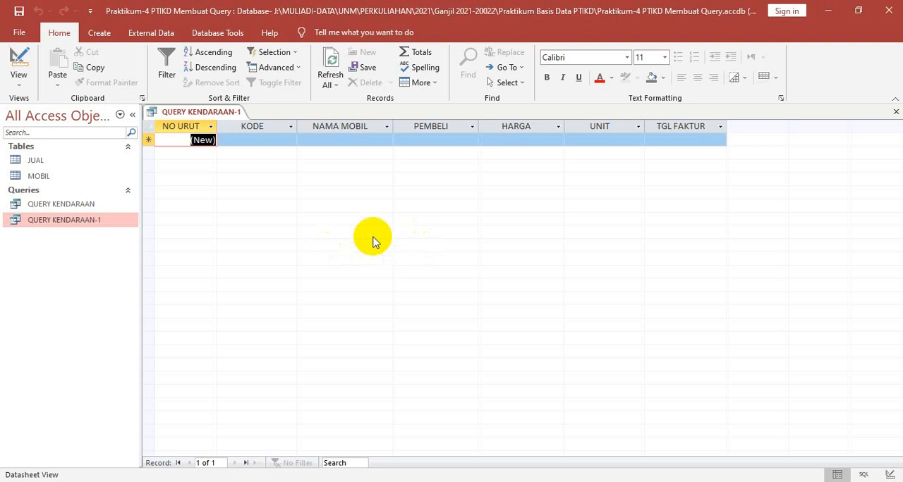
Return to Design view, clear the Criteria row entries of HARGA and NAMA MOBIL, and display the query in Datasheet view
right_click(207, 115)
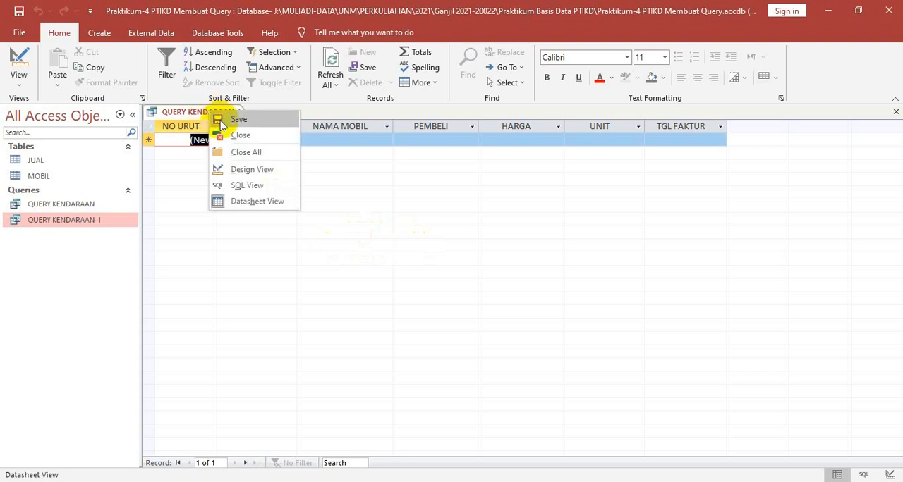
left_click(251, 170)
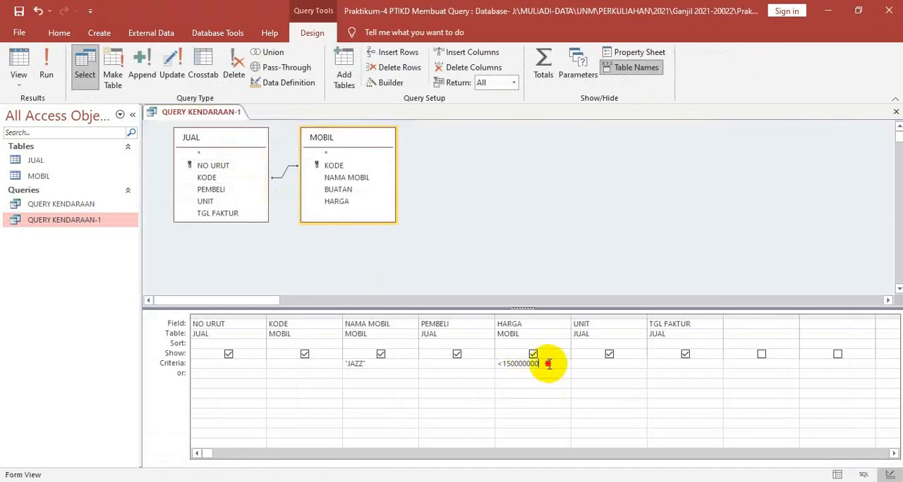
left_click_drag(540, 365, 483, 363)
key("Delete")
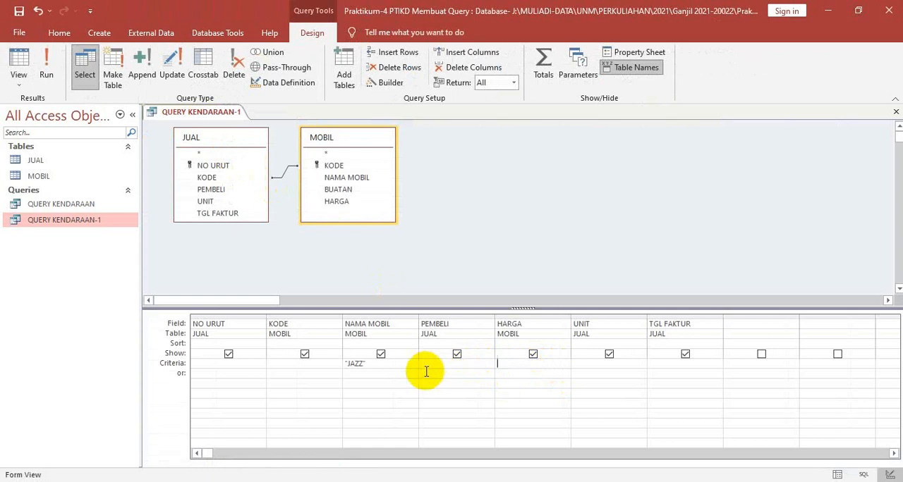
left_click_drag(395, 363, 309, 354)
key("Delete")
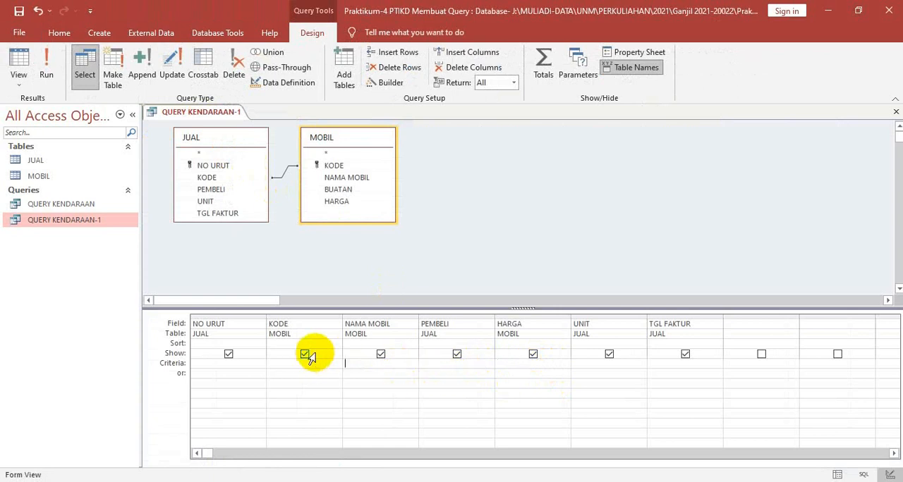
right_click(211, 118)
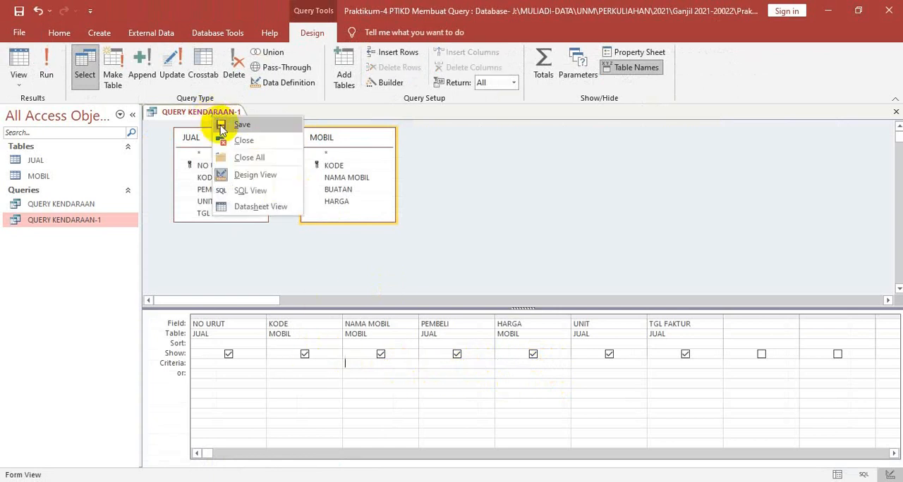
left_click(258, 207)
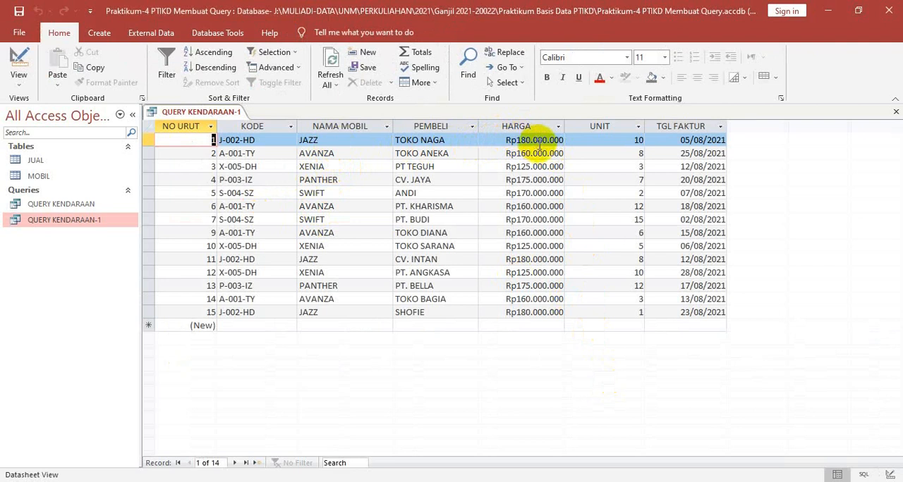
left_click(366, 141)
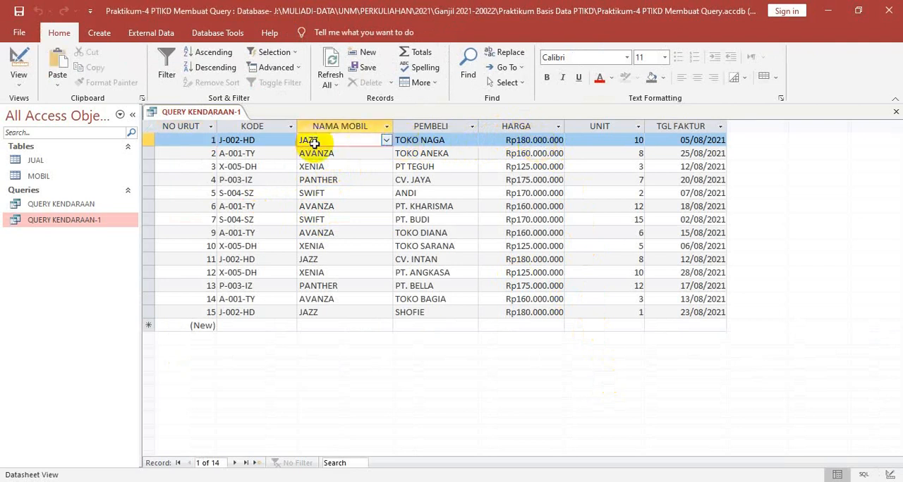
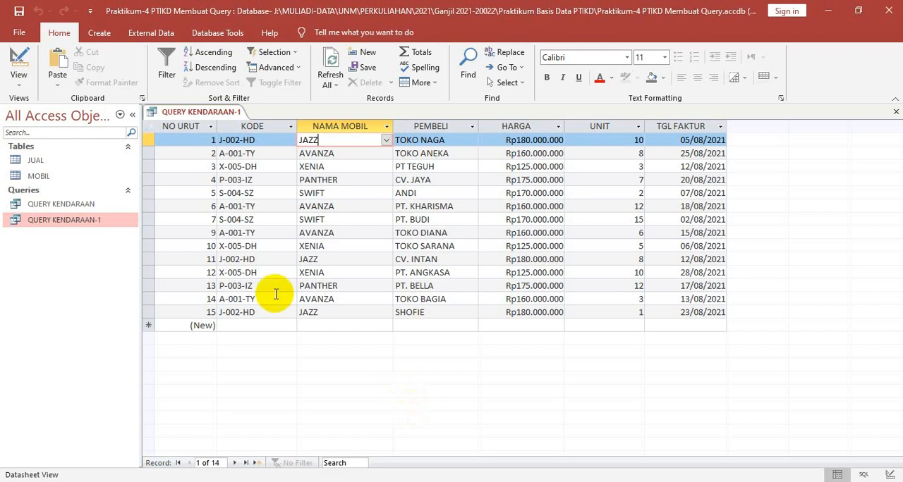
Return to Design view and enter Like A* in the Criteria row of the NAMA MOBIL field
right_click(189, 111)
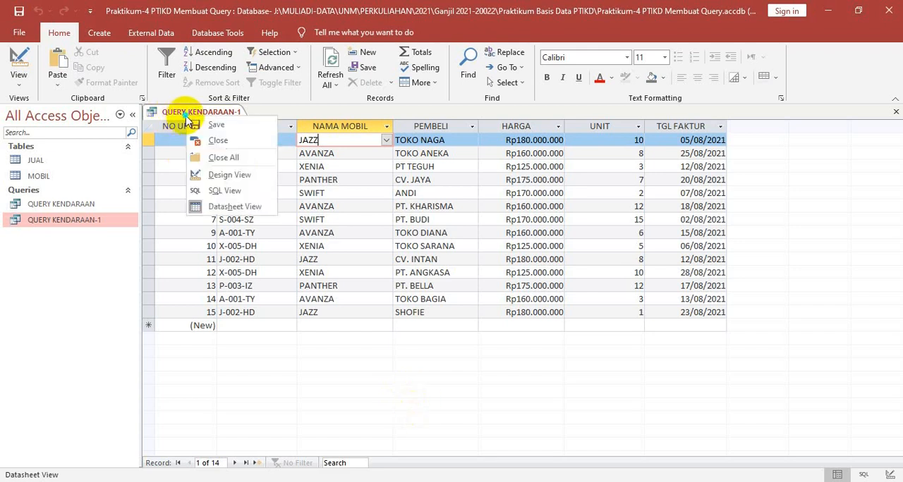
left_click(219, 175)
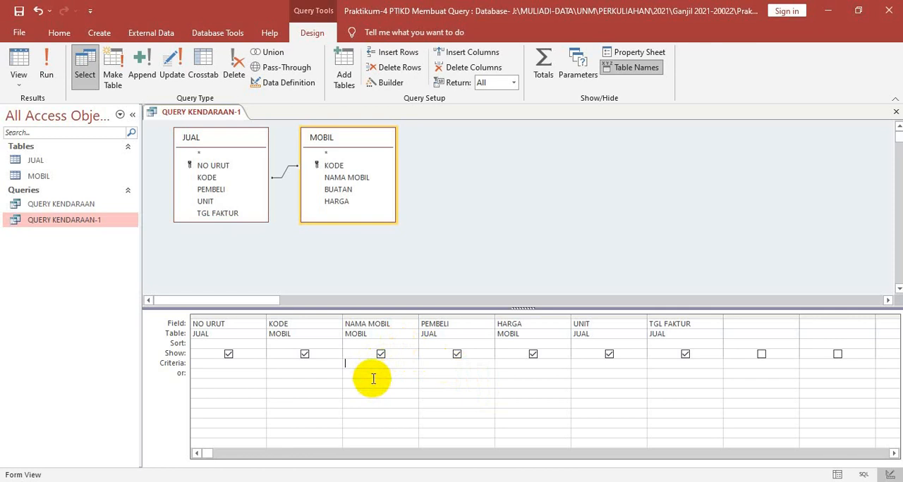
type("Like")
type("A")
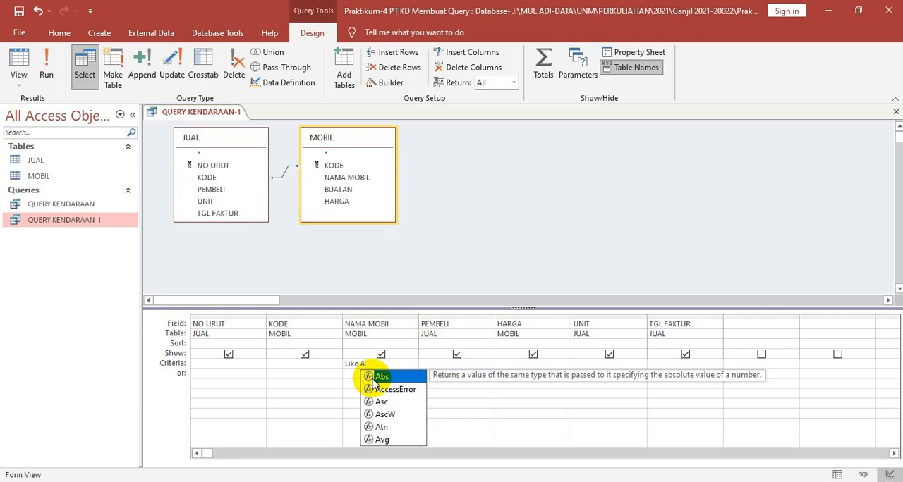
type("*")
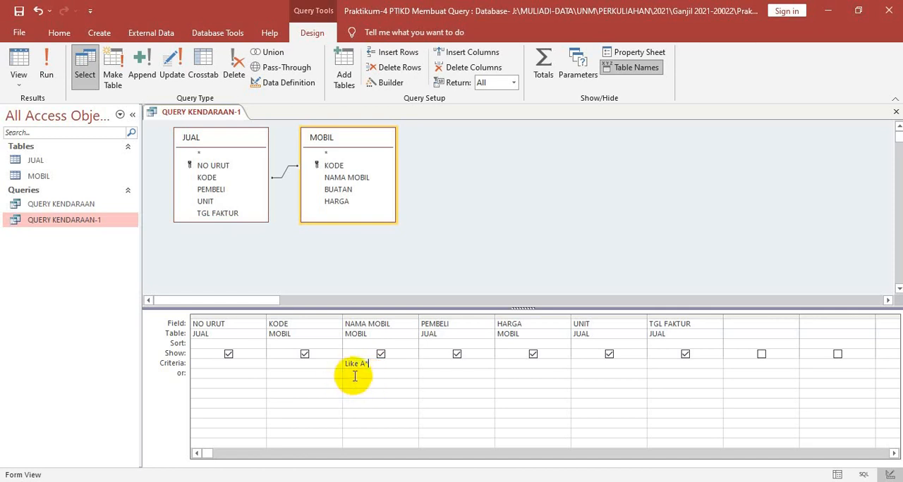
Enter Like "*Z" in the Or row of the NAMA MOBIL field and display the query in Datasheet view
left_click(356, 373)
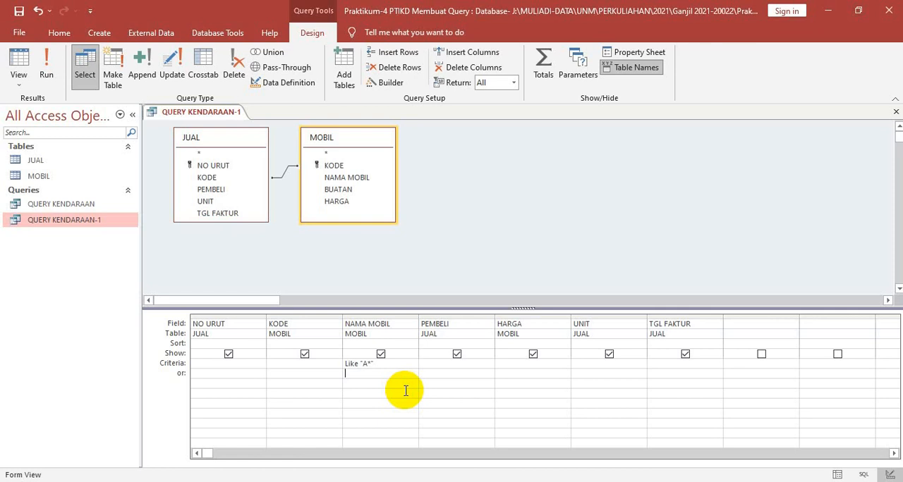
type("Like")
type("\"")
type("Z")
left_click(406, 392)
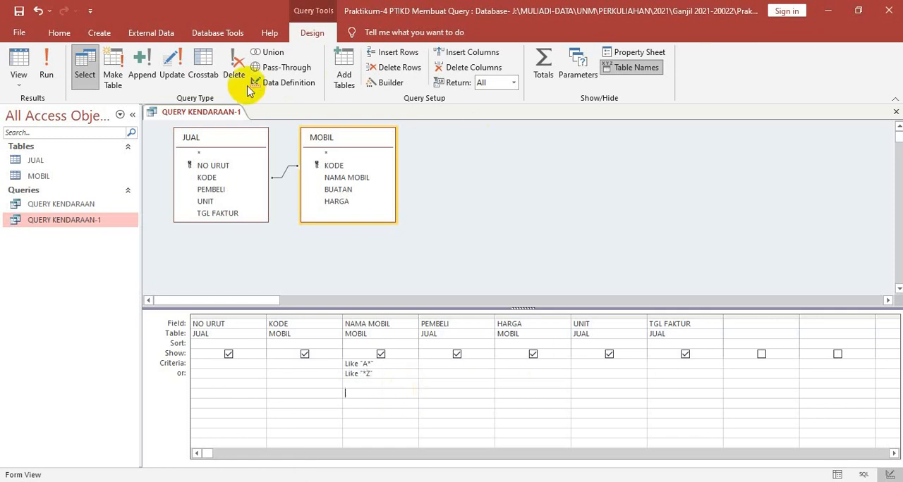
right_click(216, 111)
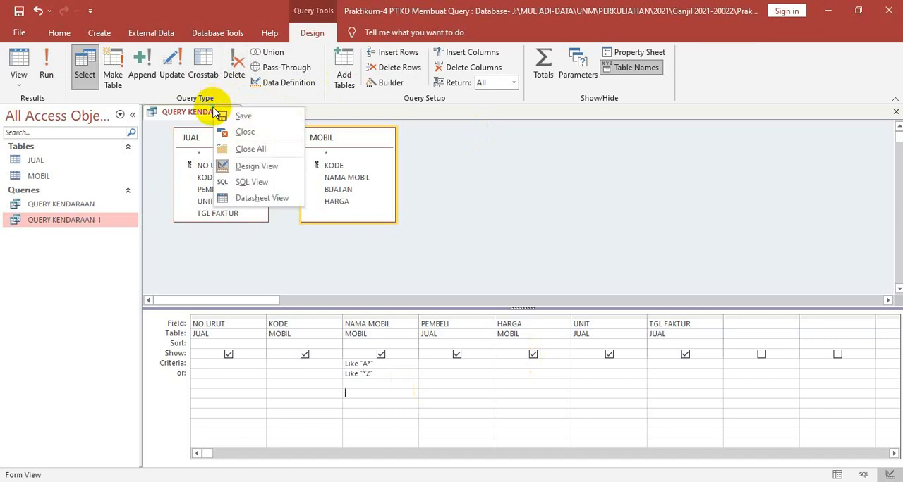
left_click(252, 198)
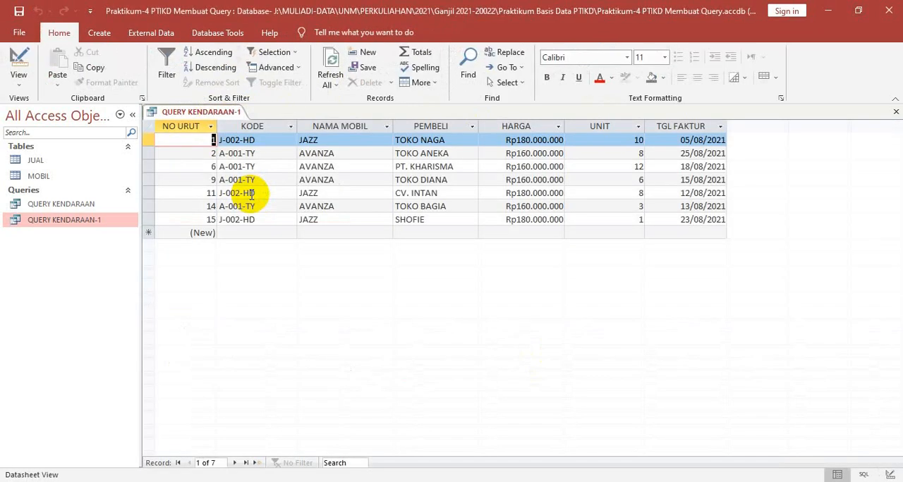
Switch between Design view and Datasheet view to compare the Like criteria with the filtered records
right_click(224, 113)
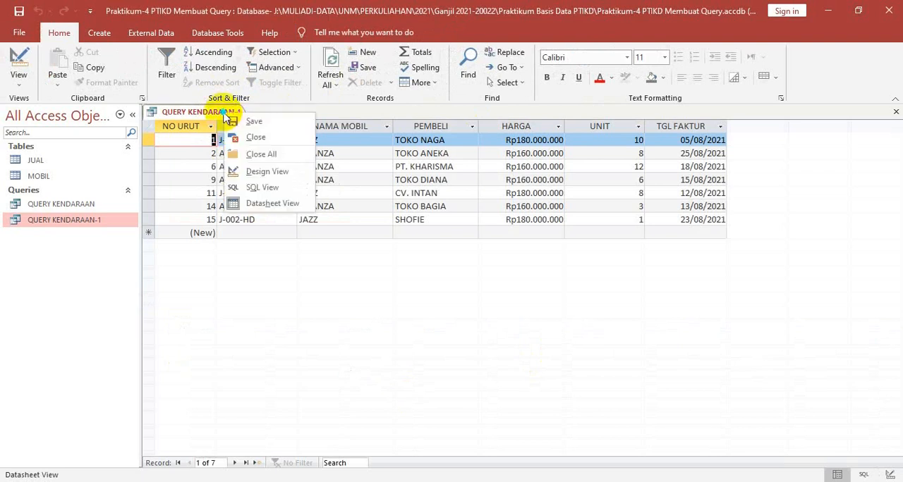
left_click(260, 175)
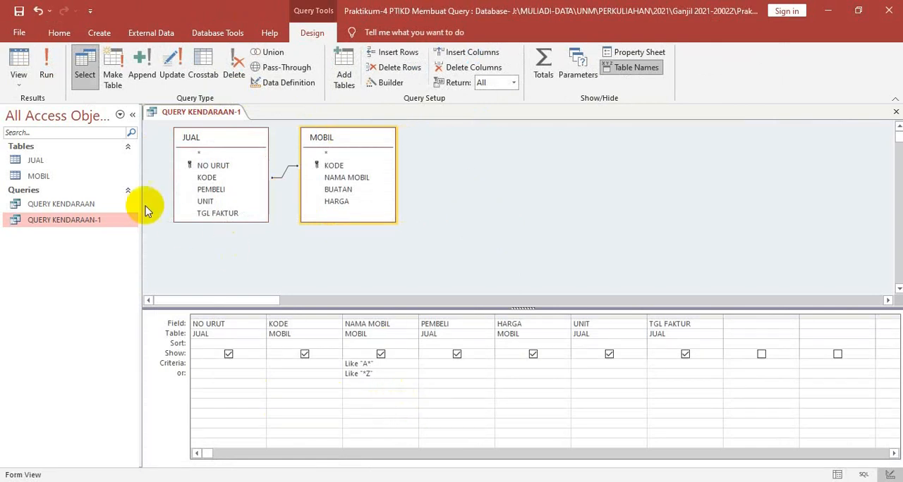
left_click(41, 74)
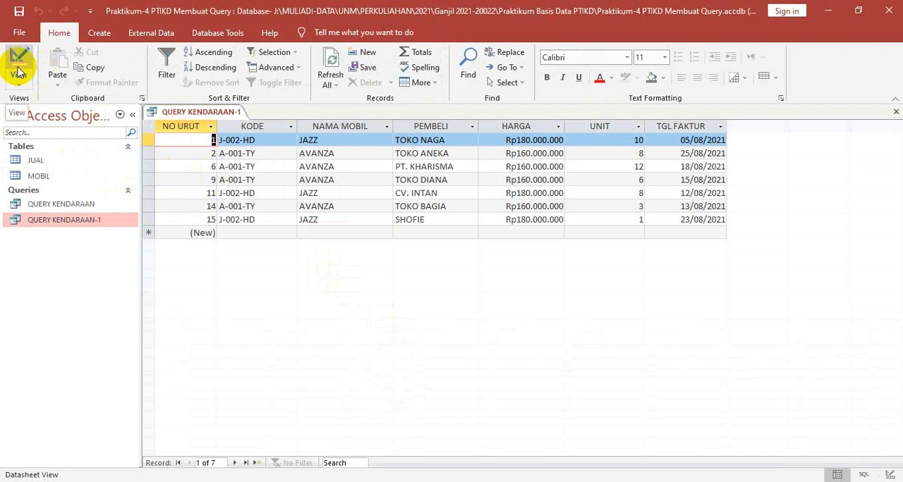
left_click(19, 71)
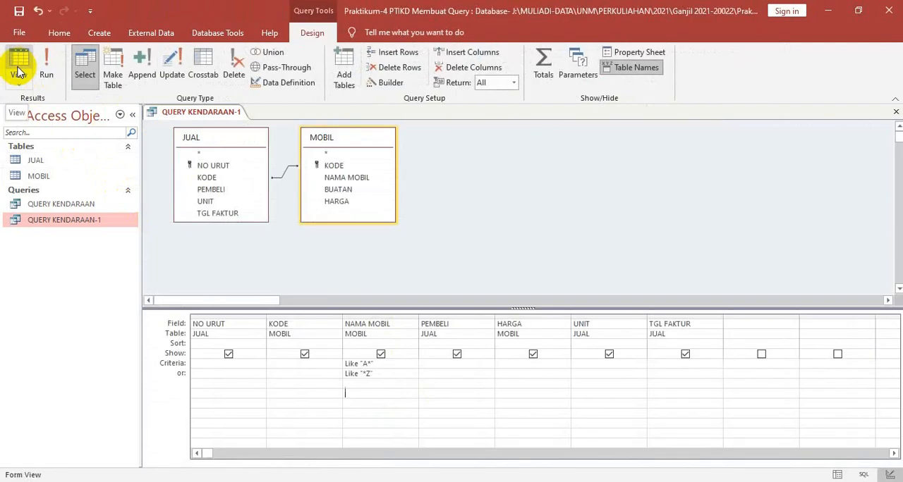
left_click(19, 70)
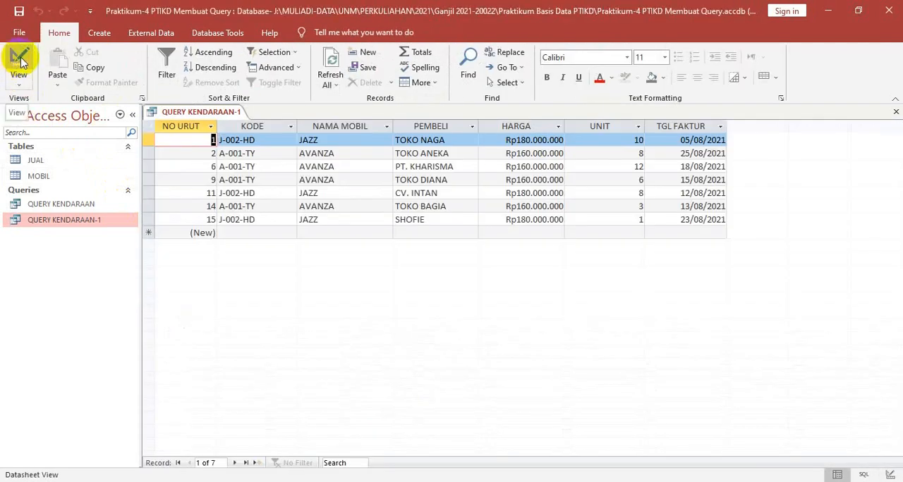
left_click(21, 65)
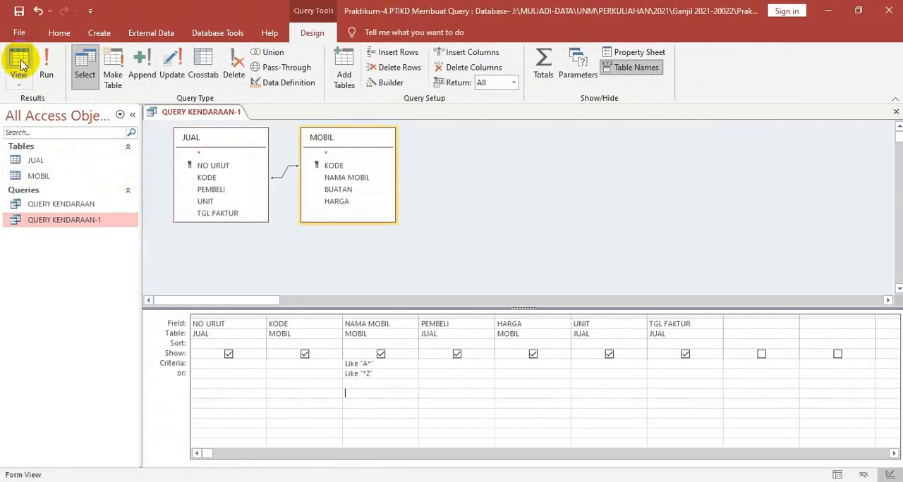
left_click(22, 69)
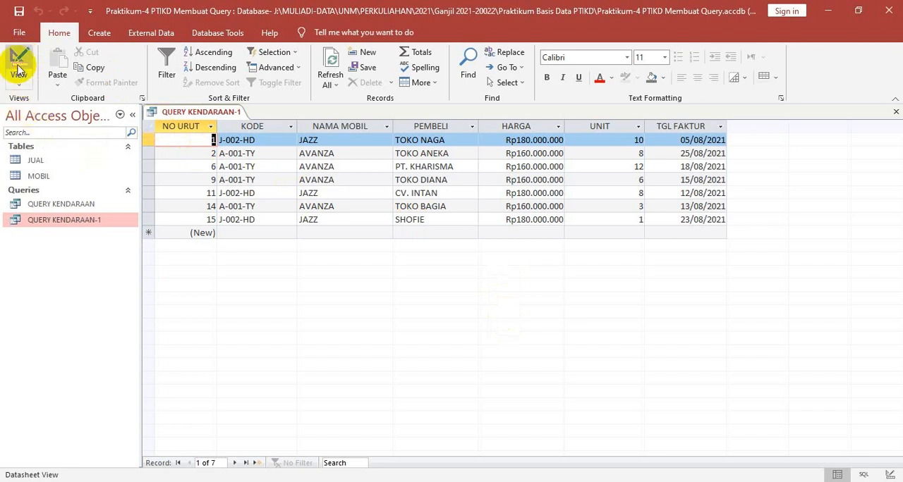
Return to Design view and clear the Criteria and Or entries of the NAMA MOBIL field
left_click(19, 67)
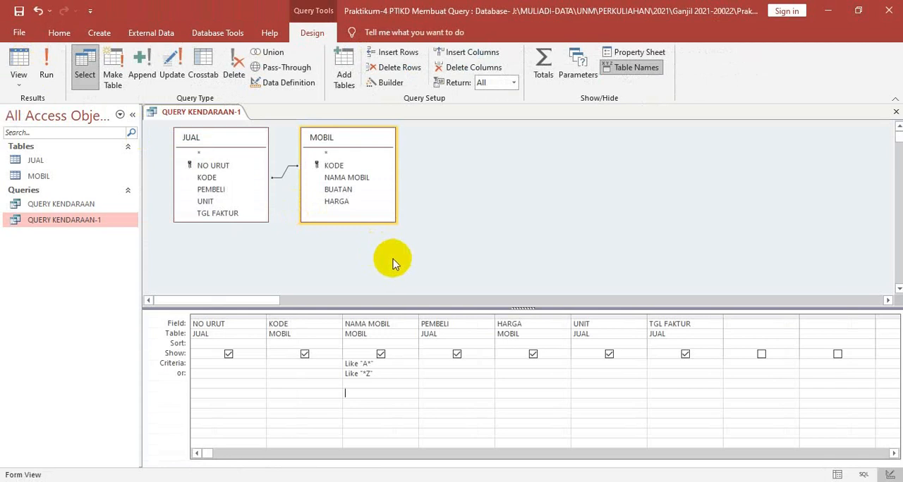
left_click(386, 376)
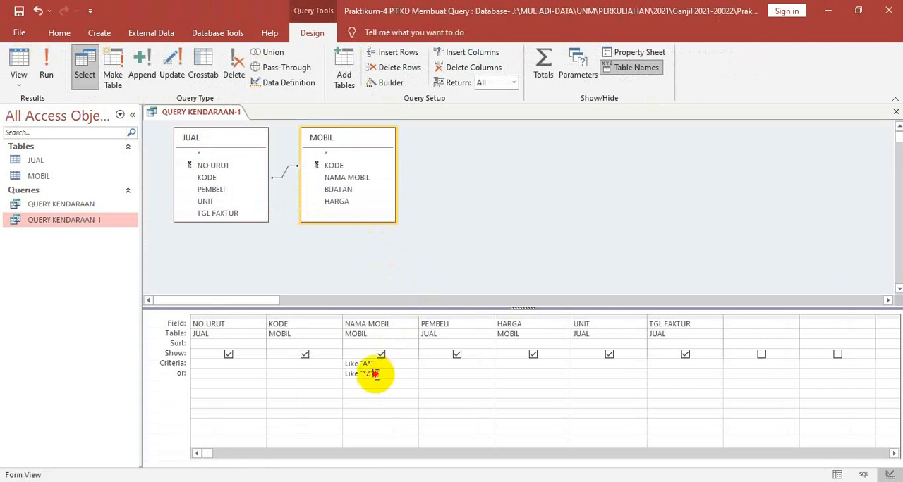
left_click_drag(369, 373, 316, 363)
key("Delete")
key("Delete")
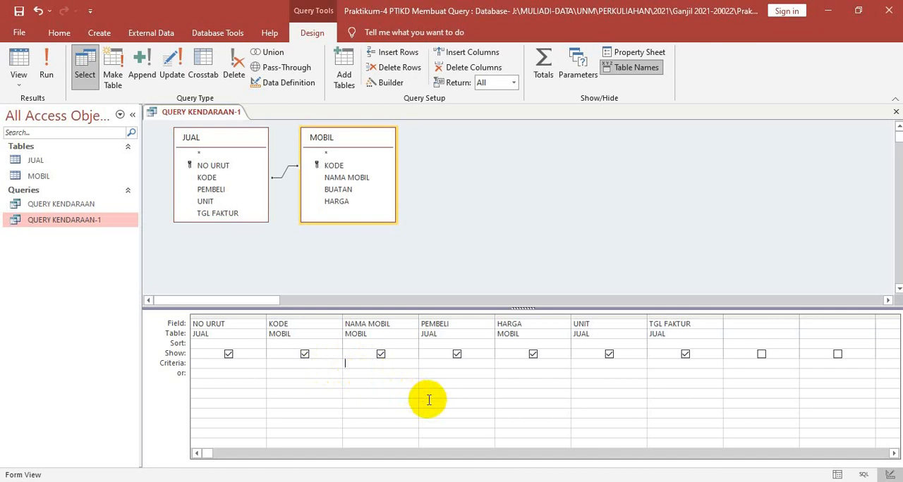
Try to enter Like ??N in the Criteria row of the NAMA MOBIL field
type("Like")
type("??N")
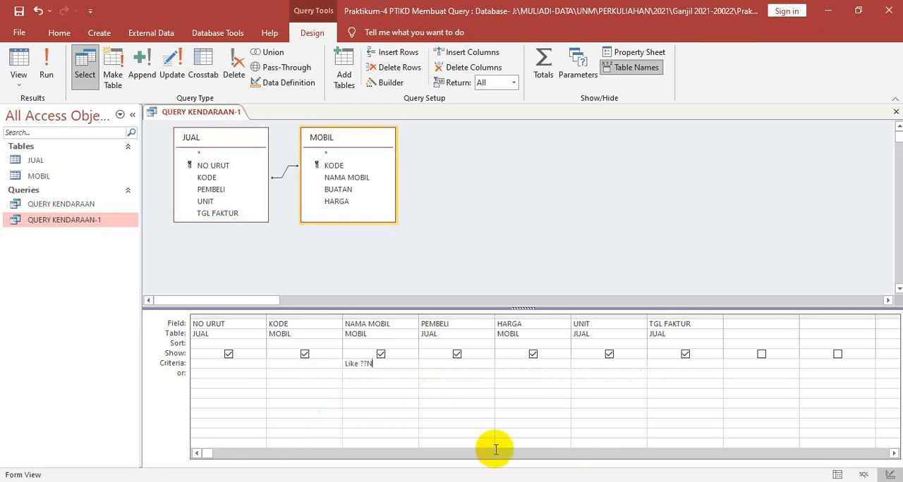
left_click(379, 388)
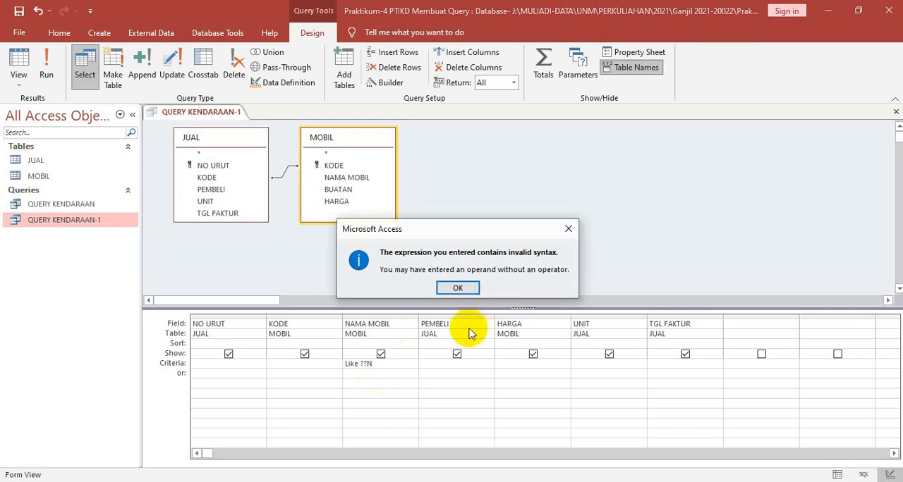
left_click(456, 289)
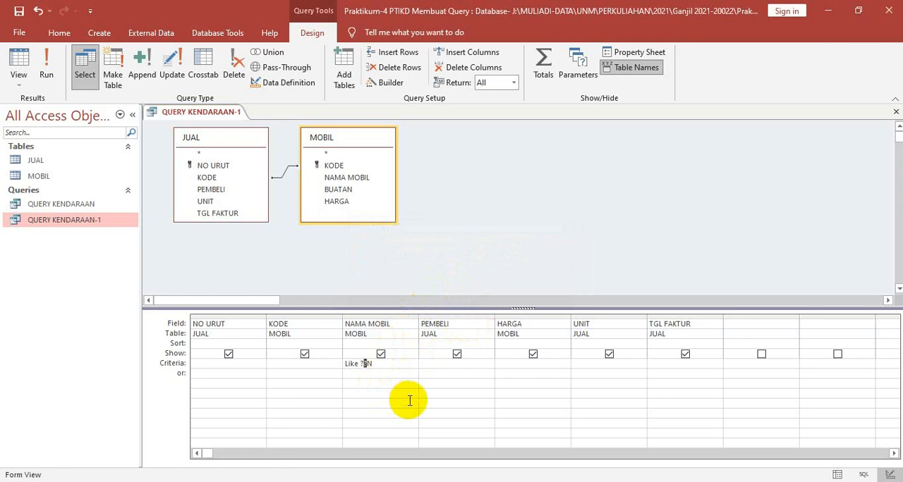
Try the NAMA MOBIL criterion without a space, first as Like??N and then as Like?N
key("Delete")
key("BackSpace")
key("BackSpace")
type("??")
left_click(409, 401)
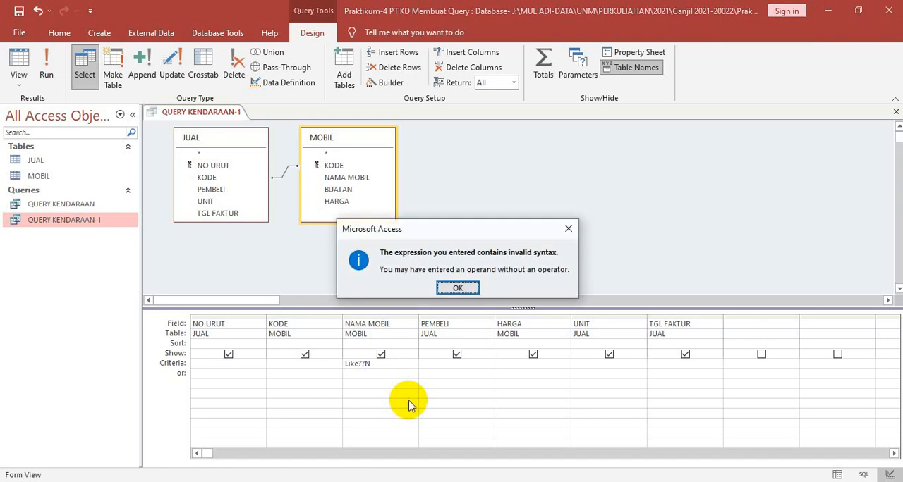
left_click(455, 289)
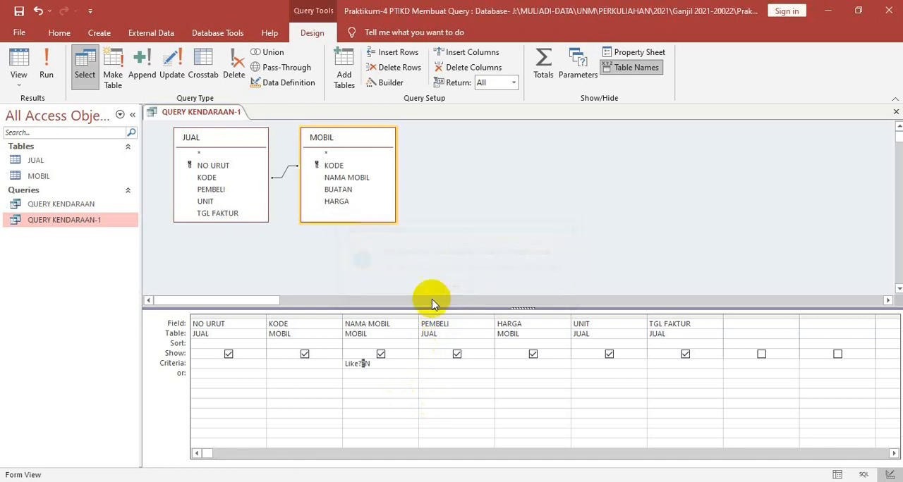
key("BackSpace")
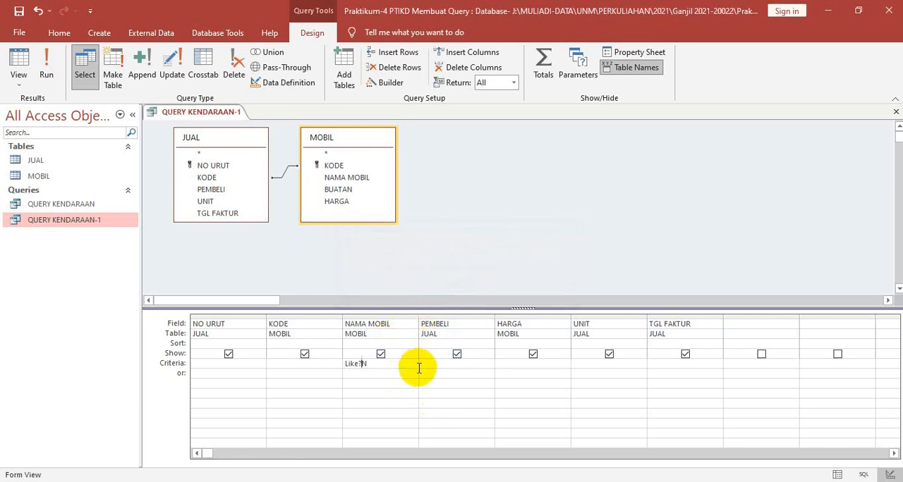
left_click(420, 368)
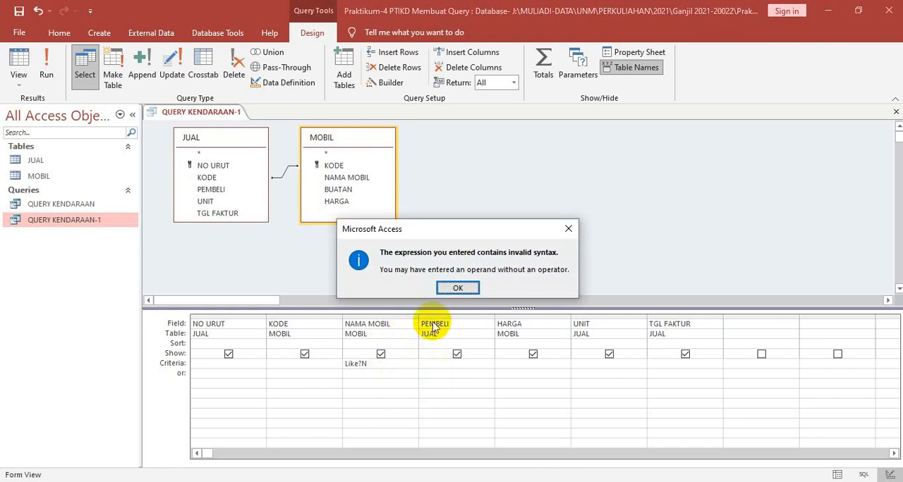
left_click(456, 288)
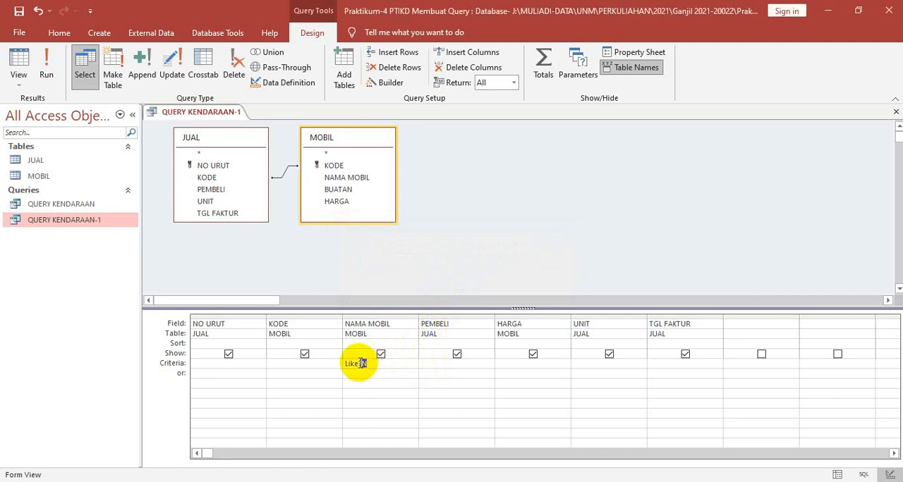
Correct the NAMA MOBIL criterion to Like "??N" with the pattern in quotation marks, and run the query
type("\"")
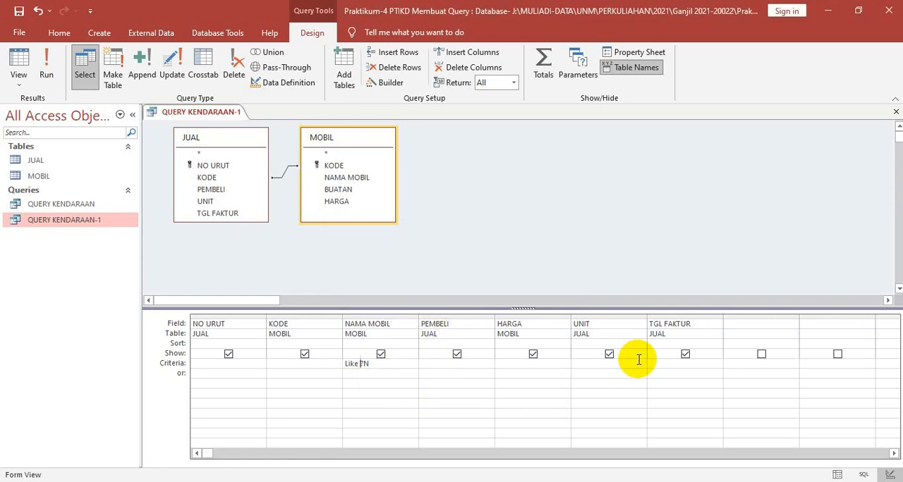
type("\"")
key("Right")
type("\"")
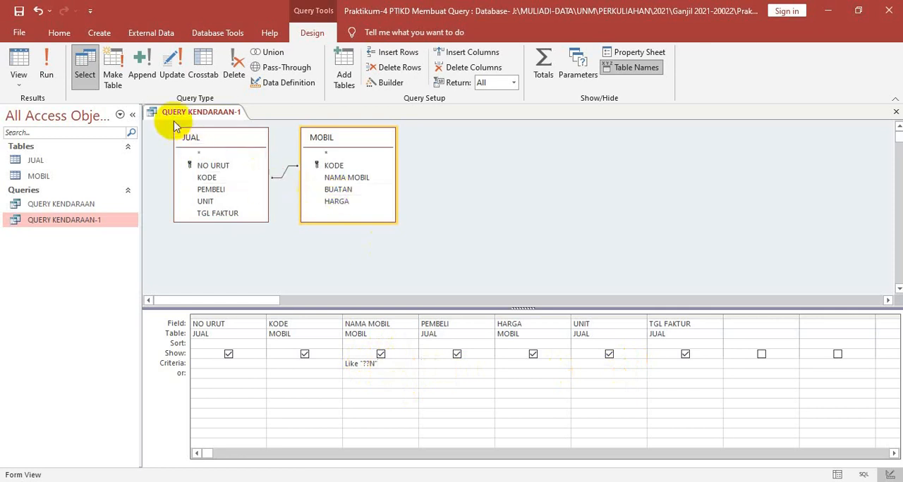
left_click(46, 63)
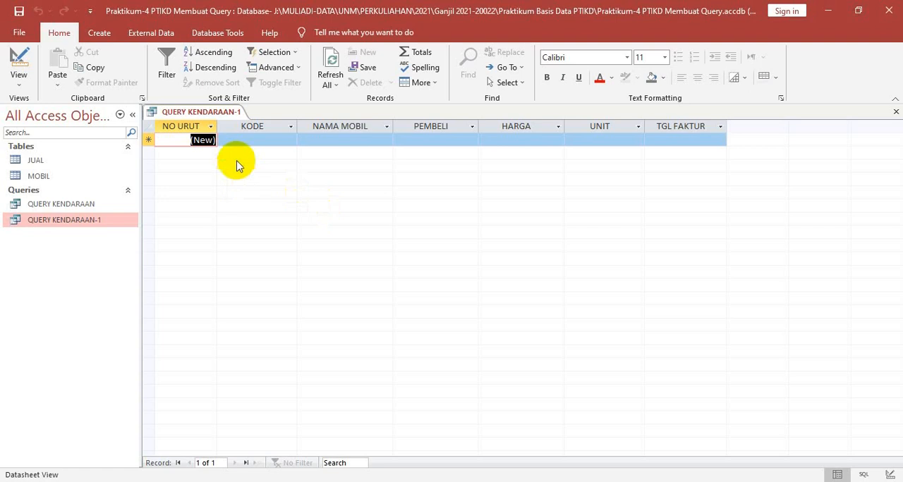
Return to Design view, clear the Like criterion of the NAMA MOBIL field, and run the query
right_click(216, 115)
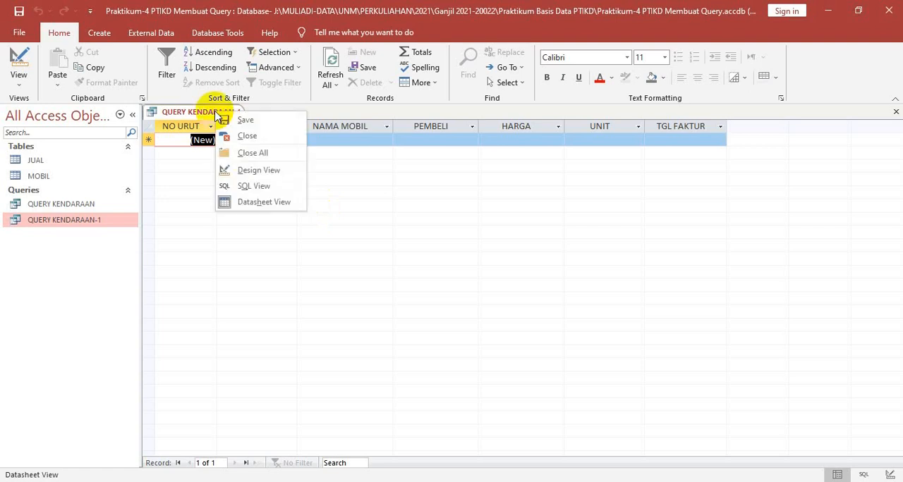
left_click(192, 115)
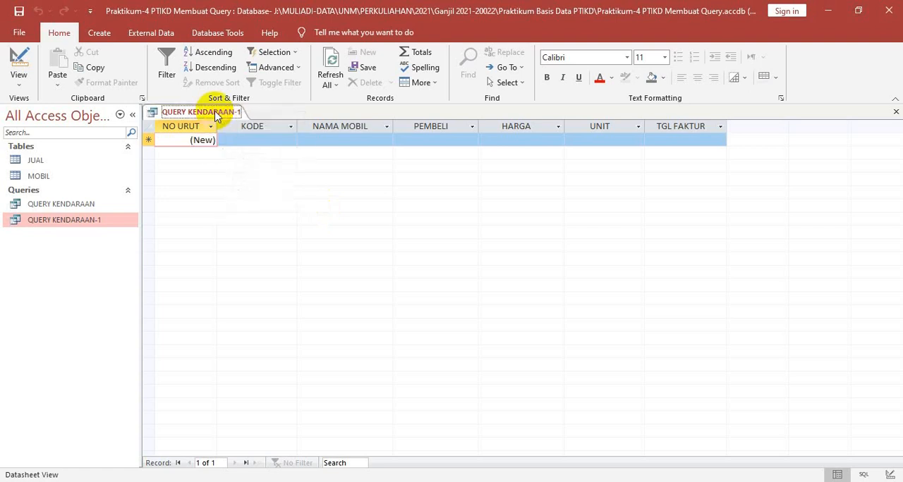
left_click(19, 63)
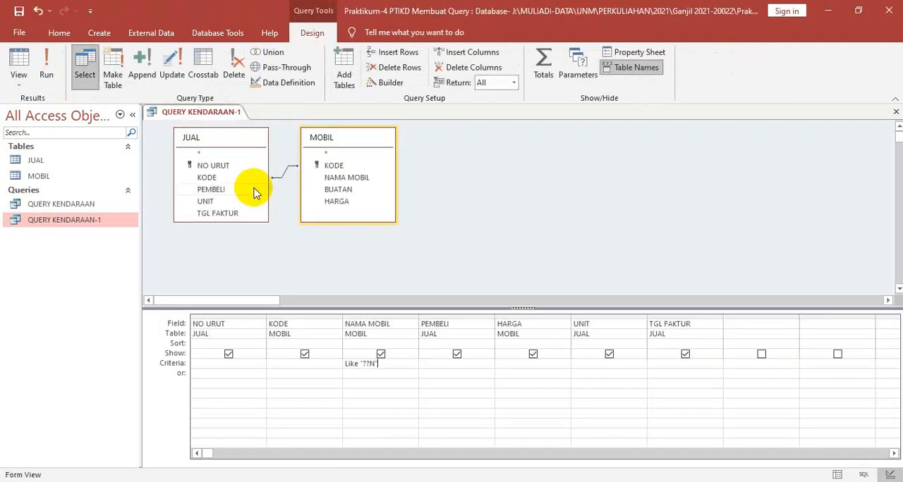
left_click(385, 364)
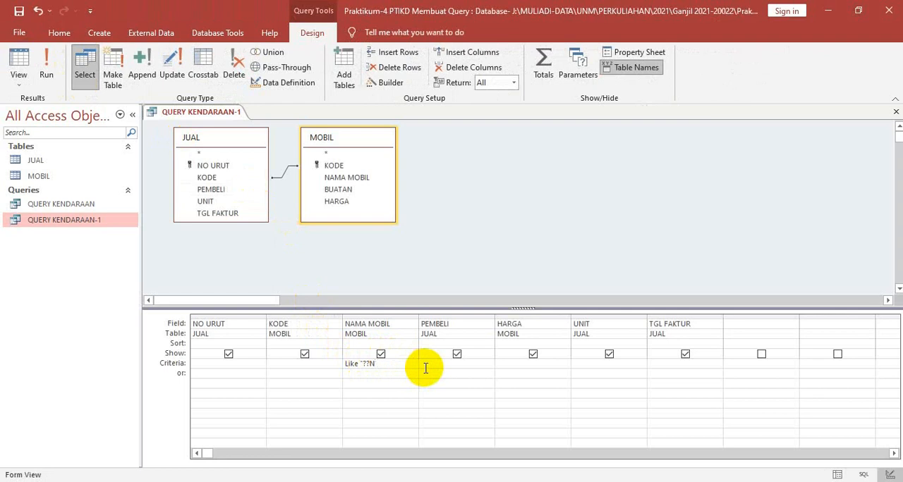
key("BackSpace")
key("BackSpace")
key("BackSpace")
key("BackSpace")
key("BackSpace")
key("BackSpace")
key("BackSpace")
key("BackSpace")
key("BackSpace")
left_click(46, 76)
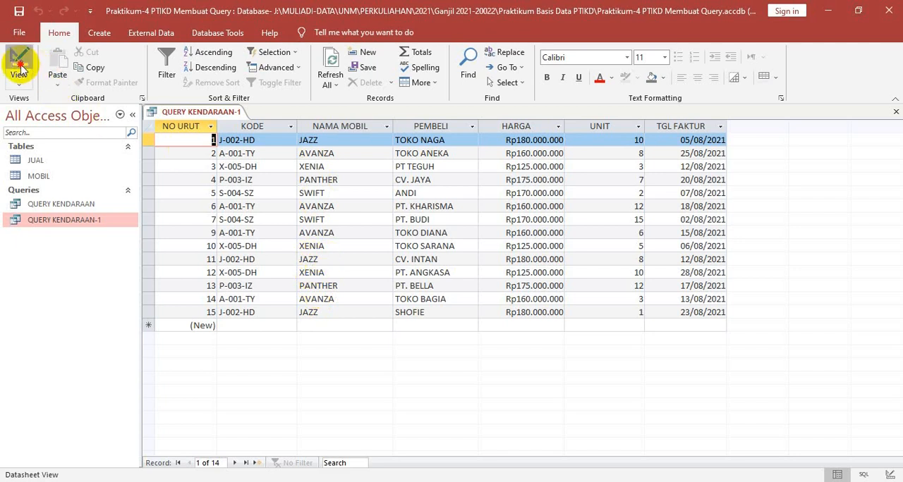
In Design view, enter Like "??N*" as the criterion of the NAMA MOBIL field and run the query
left_click(17, 63)
left_click(376, 364)
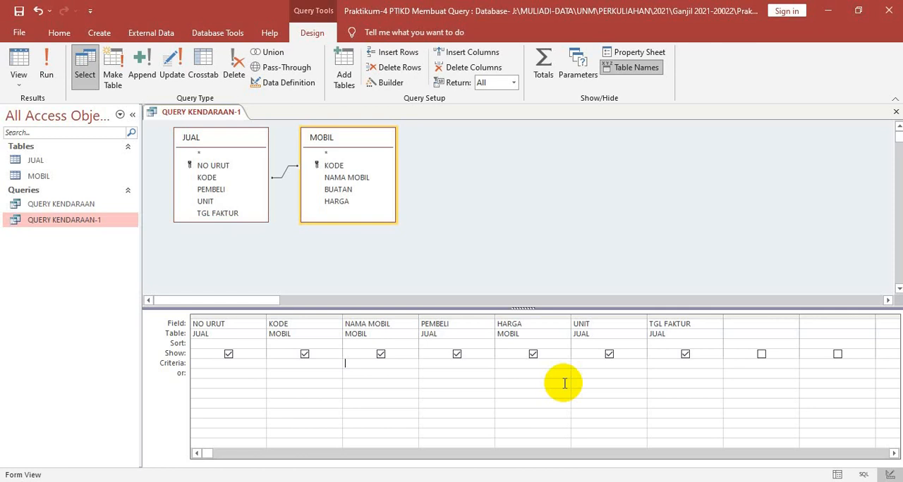
type("Like \"??N*")
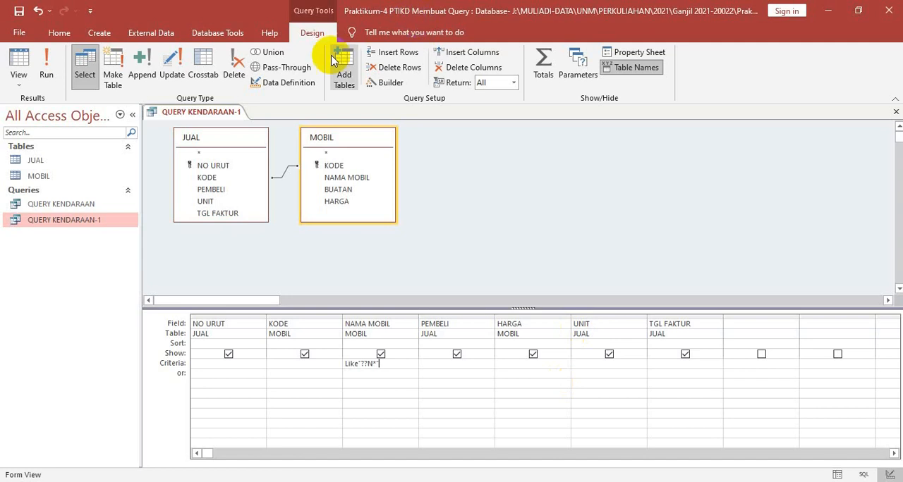
left_click(47, 69)
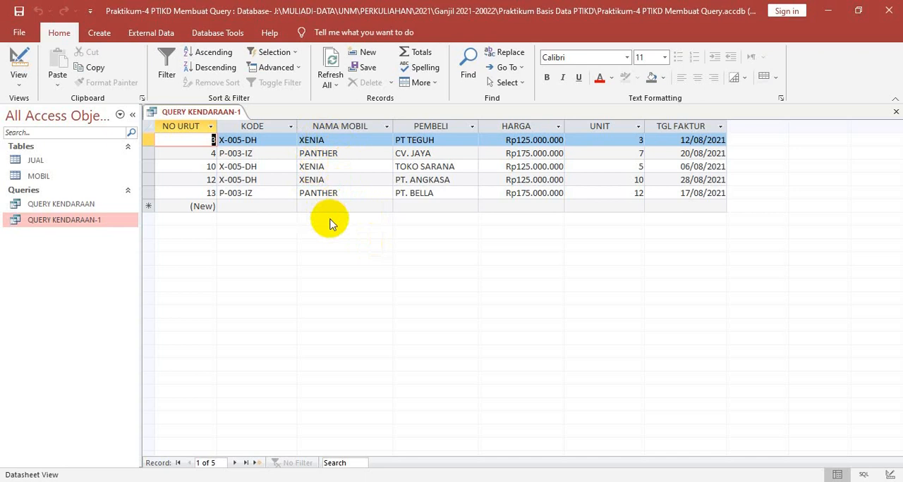
Go back to Design view, remove the Like "??N*" criterion from NAMA MOBIL, and rerun the query
left_click(19, 68)
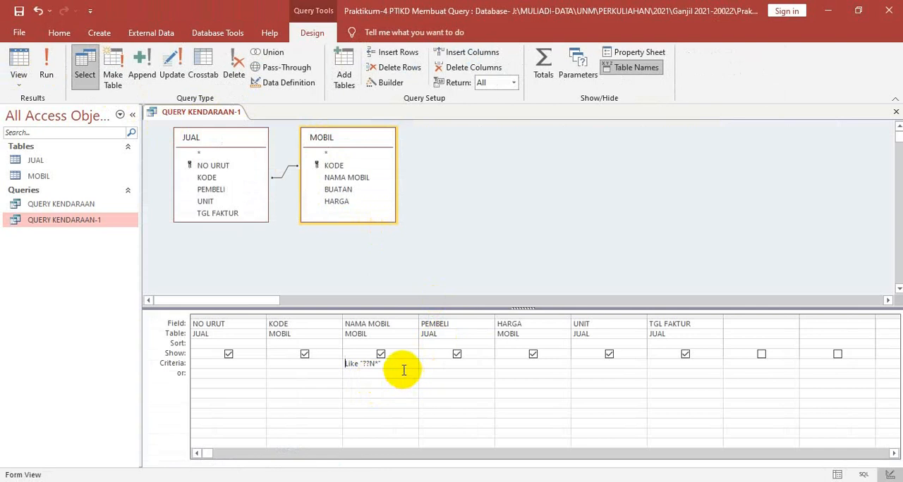
left_click_drag(403, 370, 317, 358)
key("Delete")
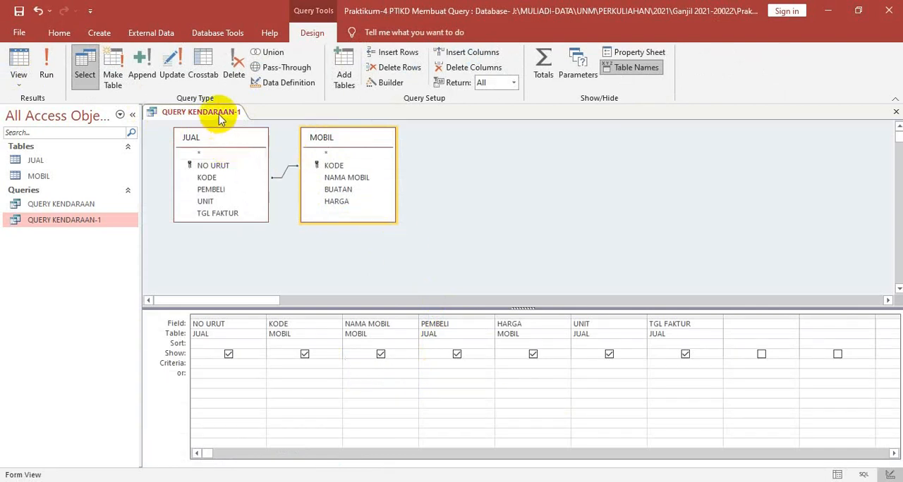
left_click(46, 69)
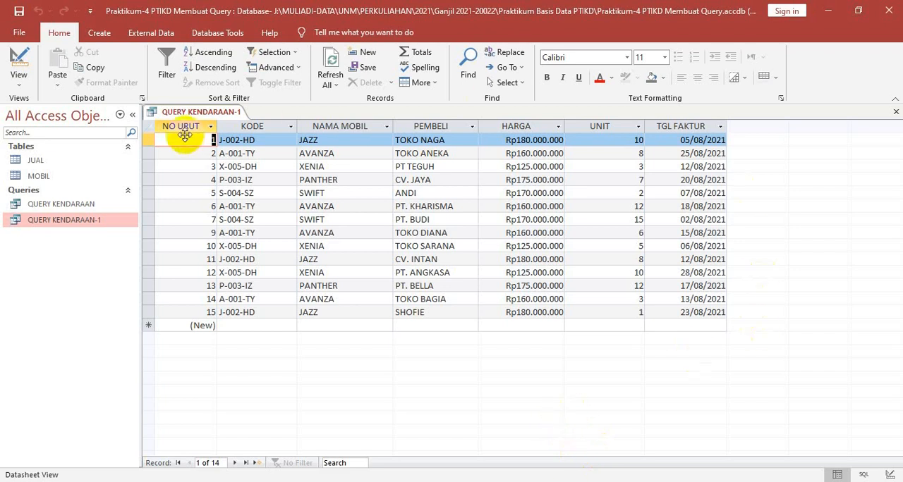
In Design view, set the criterion of the TGL FAKTUR field to <15/08/2021 and run the query
left_click(22, 65)
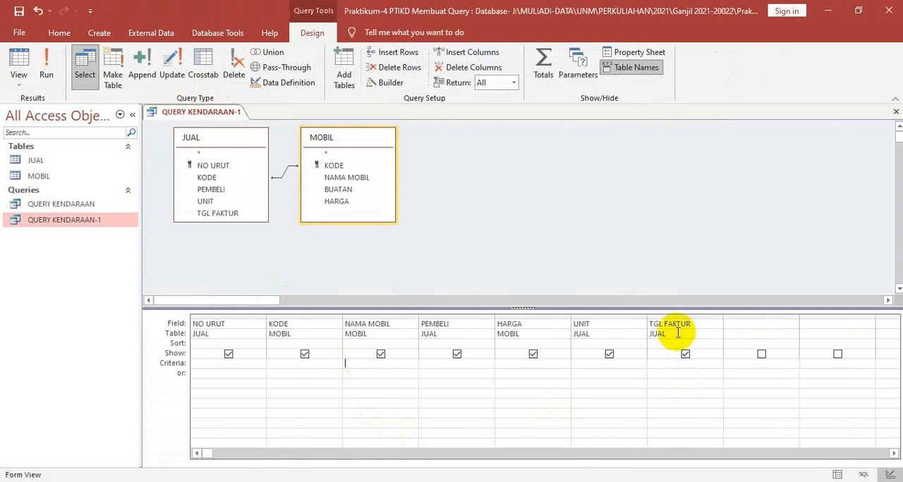
left_click(666, 367)
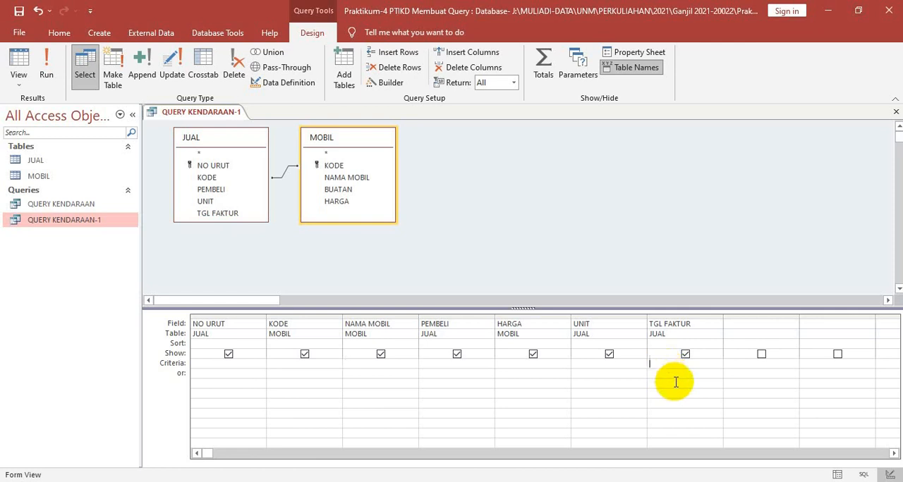
type("<")
type("15/08/2021")
left_click(675, 382)
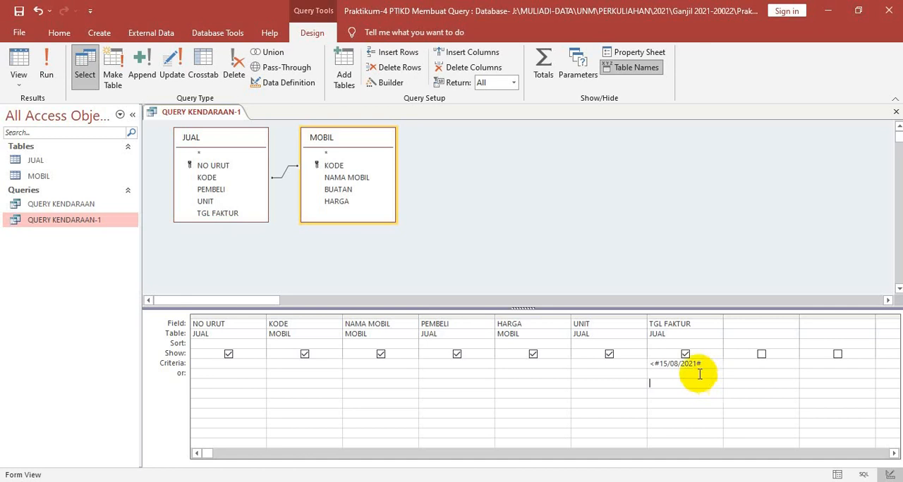
left_click(52, 76)
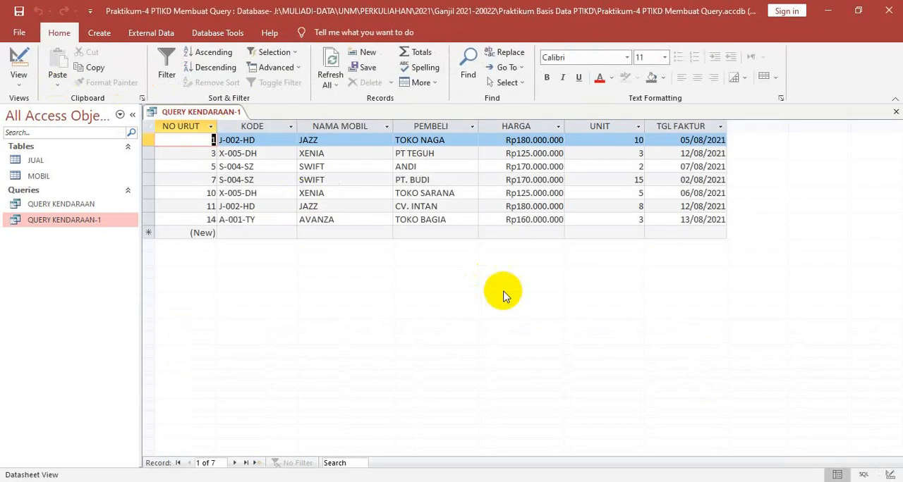